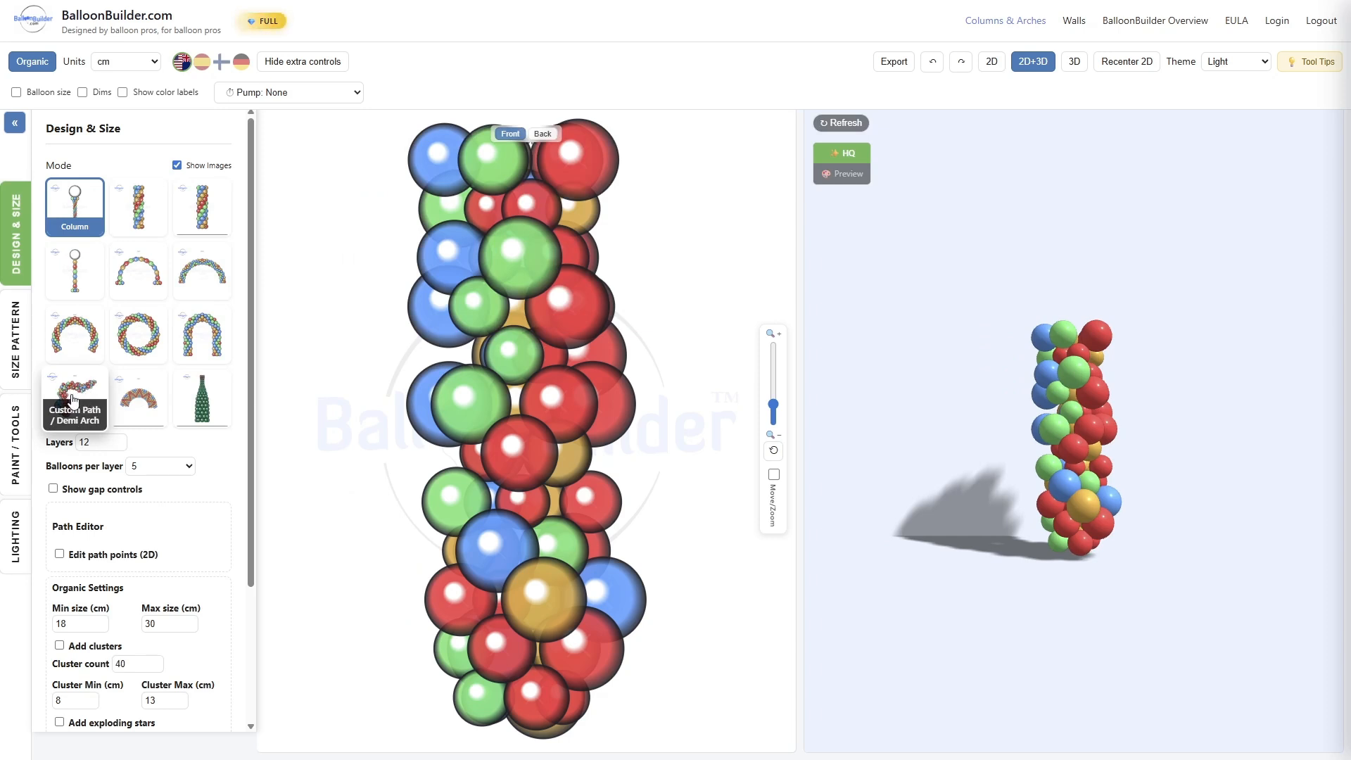
Step: Switch the design from the organic column to a non-organic Custom Path / Demi Arch with 40 layers
left_click(30, 62)
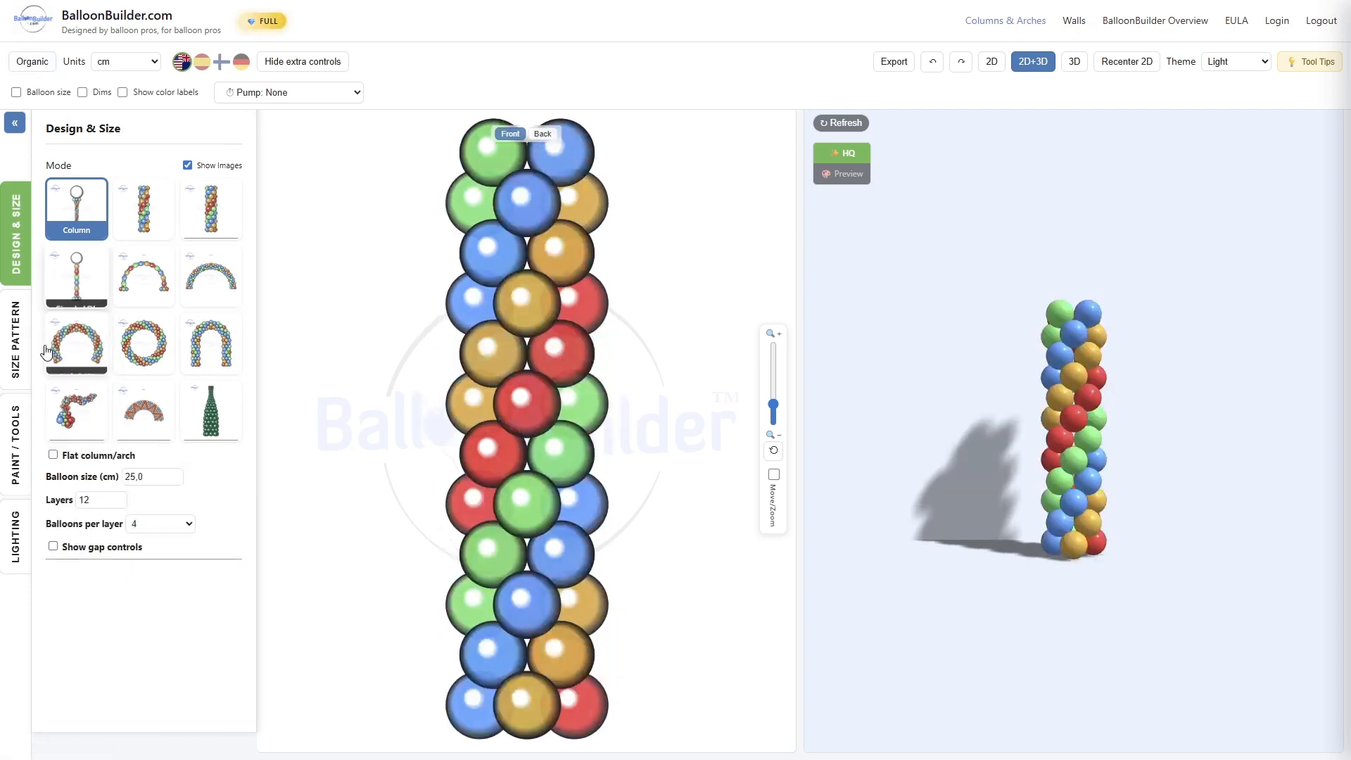
left_click(88, 408)
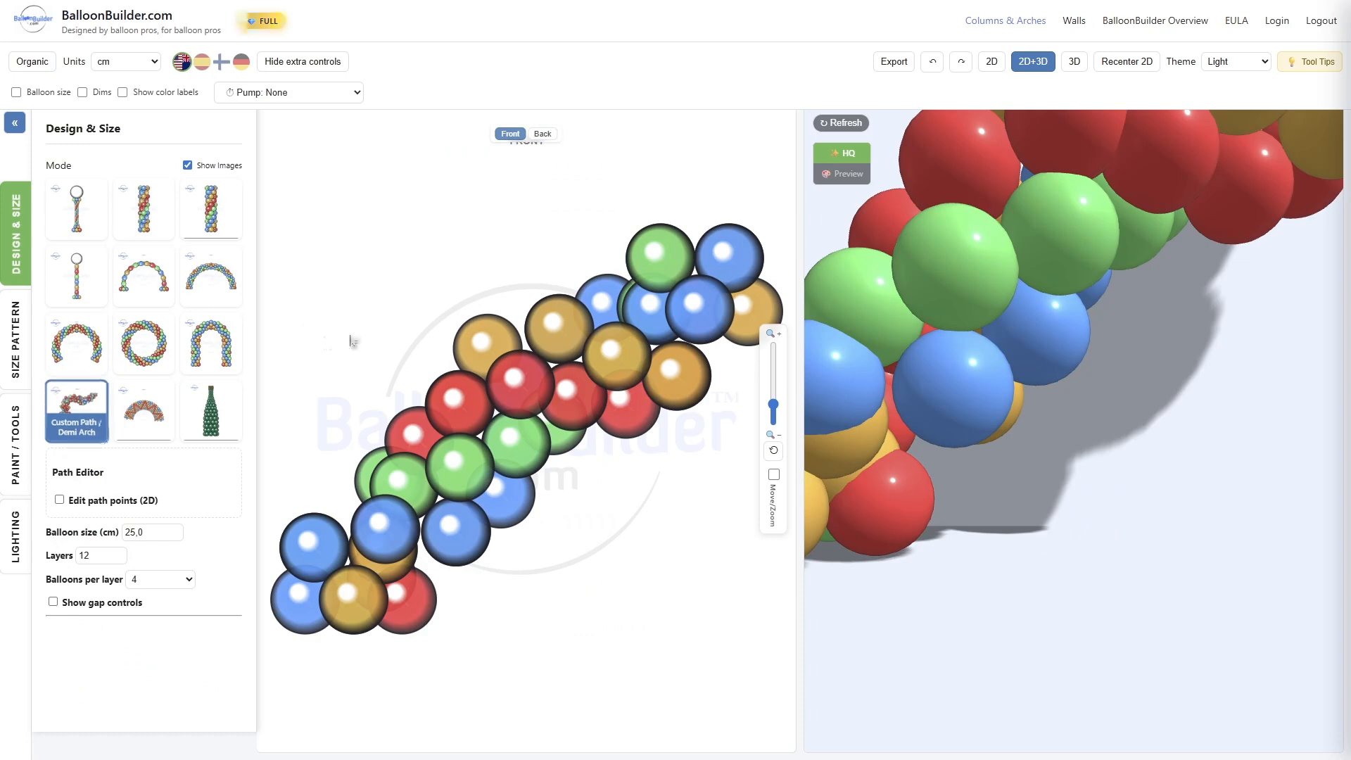
left_click(112, 556)
type("2")
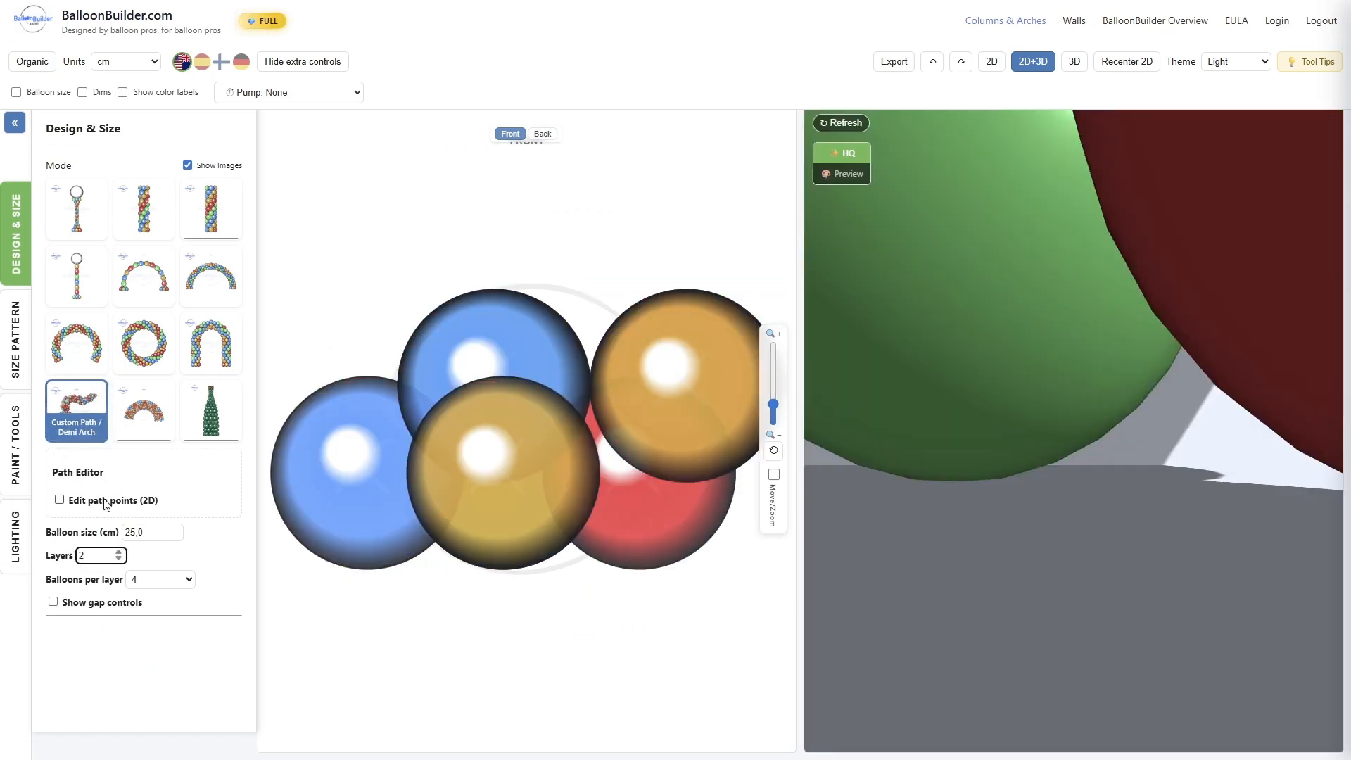
key("BackSpace")
type("40")
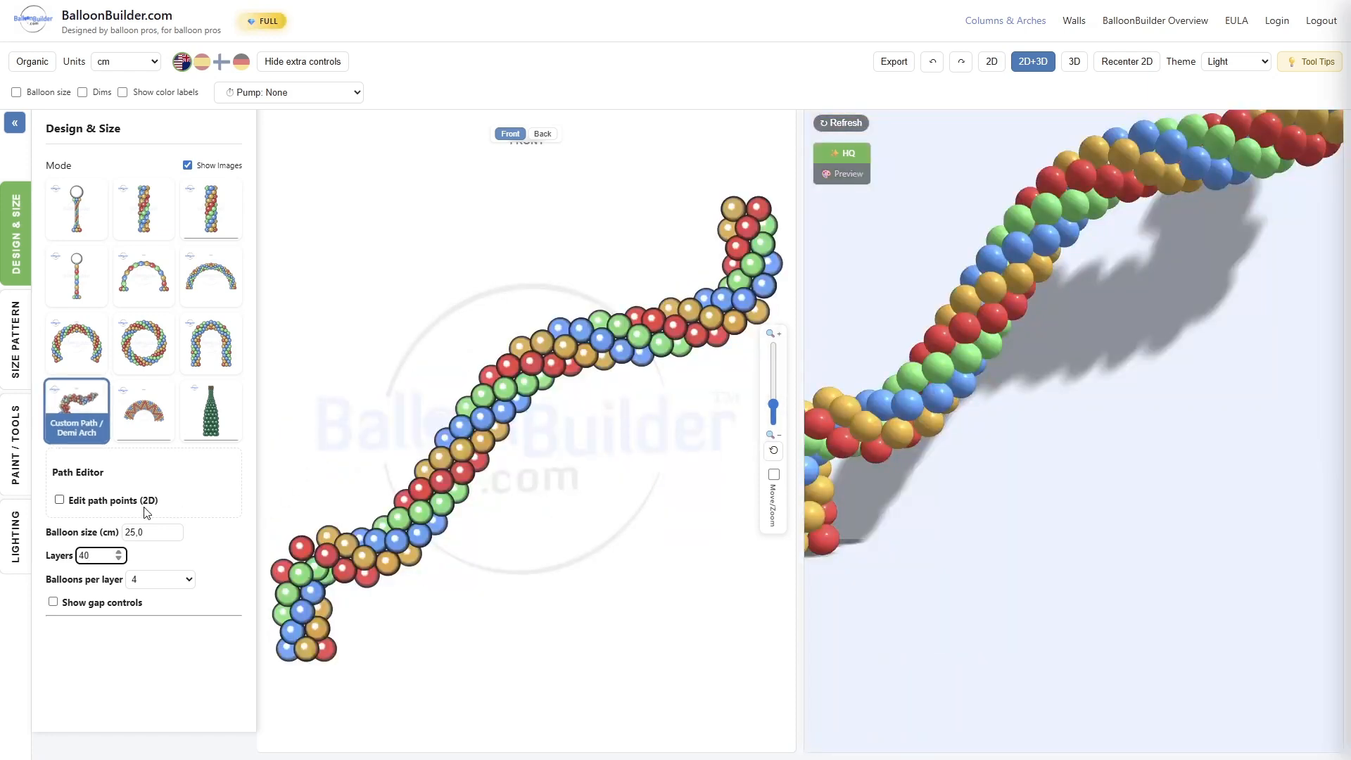
Step: Enable path point editing and reposition the points to smooth the demi arch into a flowing curve with a rising upper end
left_click(61, 501)
left_click_drag(306, 560, 326, 583)
left_click_drag(387, 549, 380, 487)
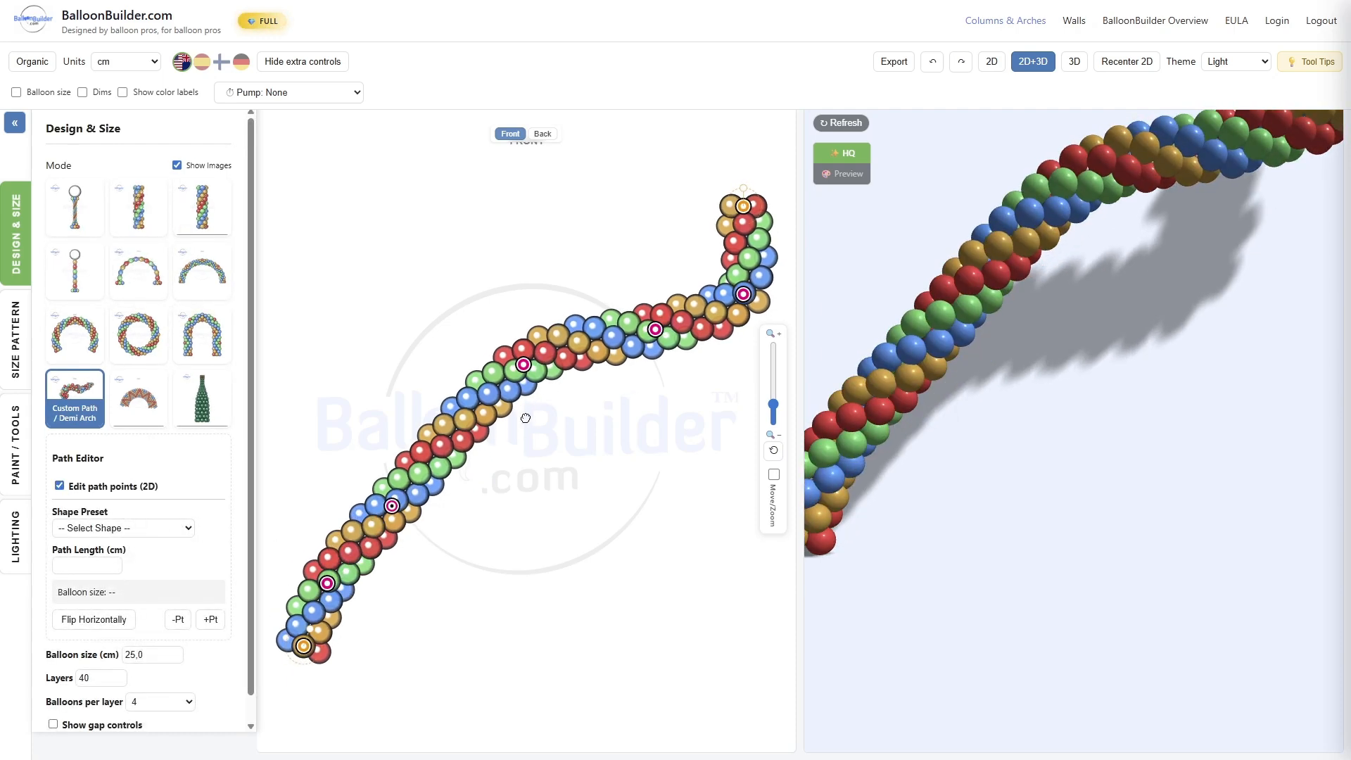
left_click_drag(524, 367, 532, 380)
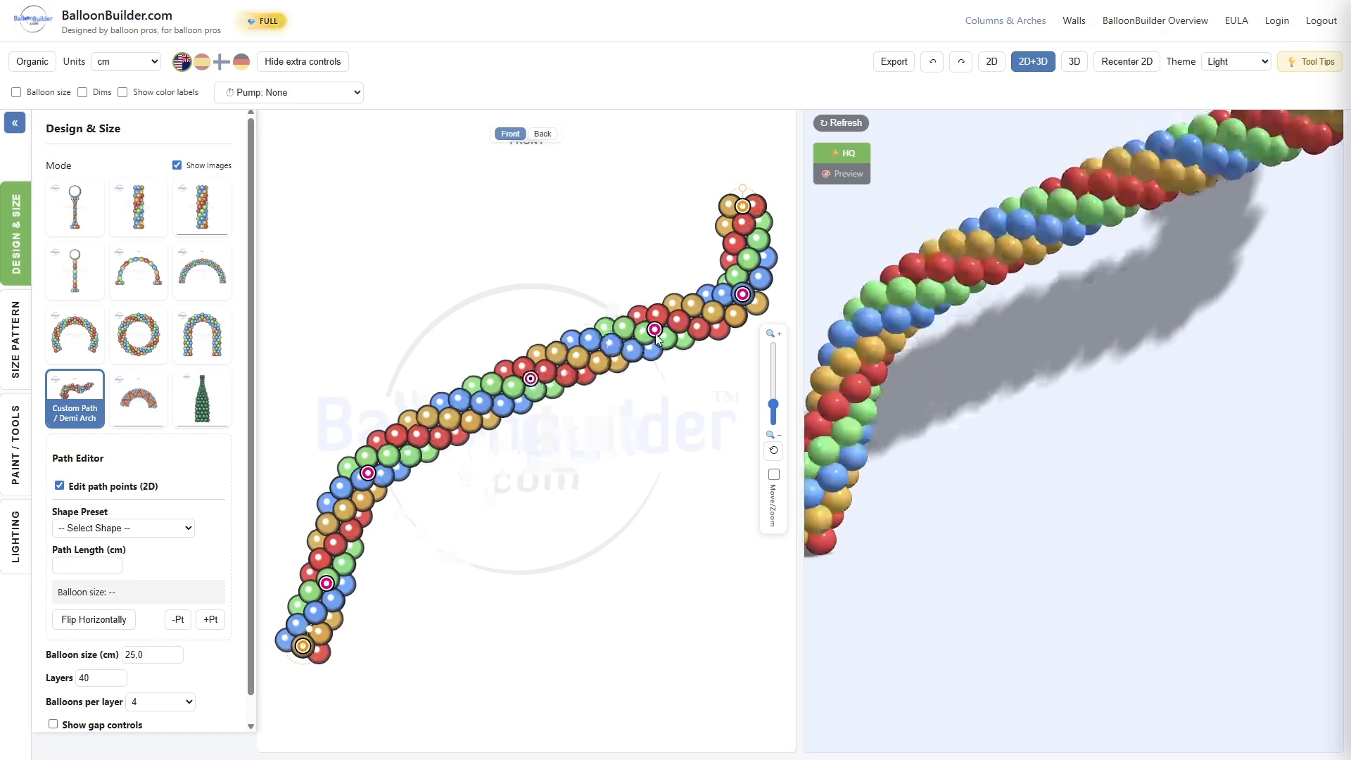
left_click_drag(655, 332, 662, 354)
left_click_drag(742, 293, 726, 292)
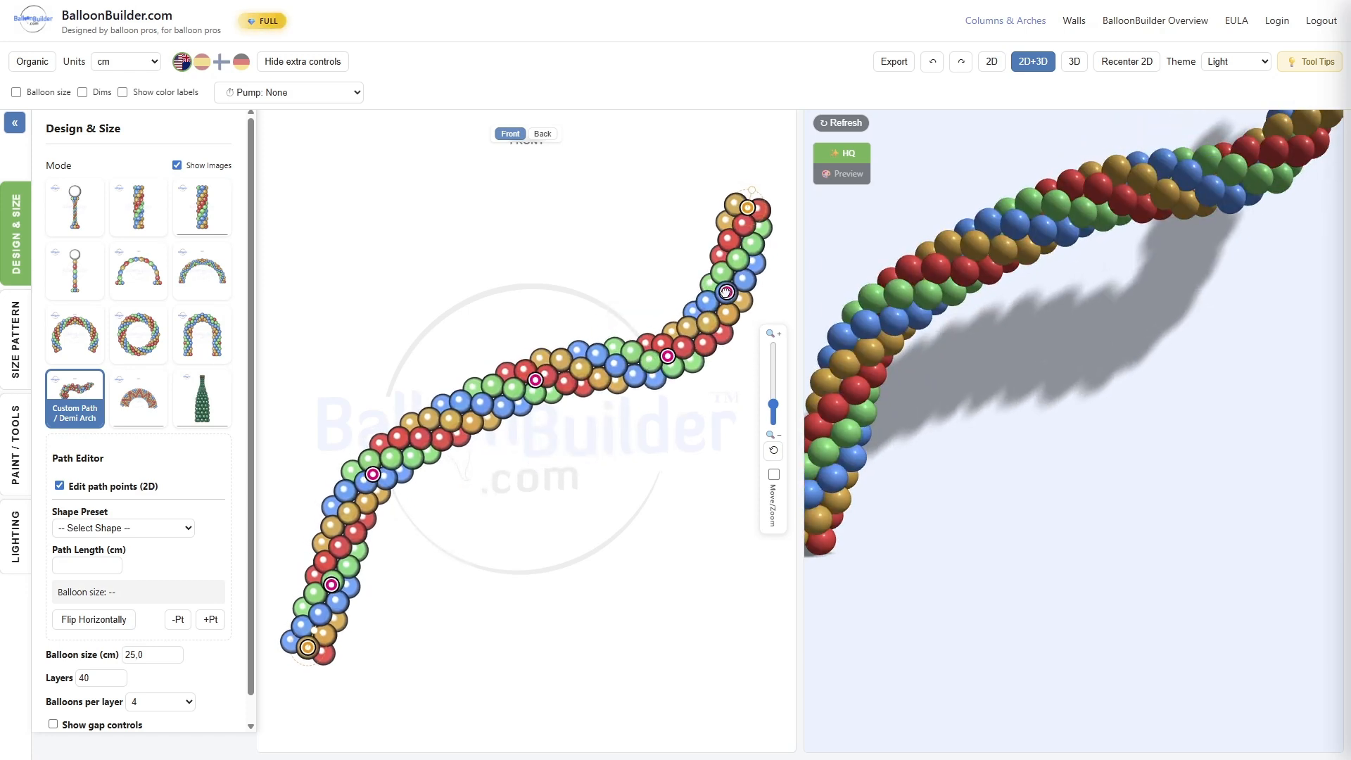
left_click_drag(746, 207, 743, 182)
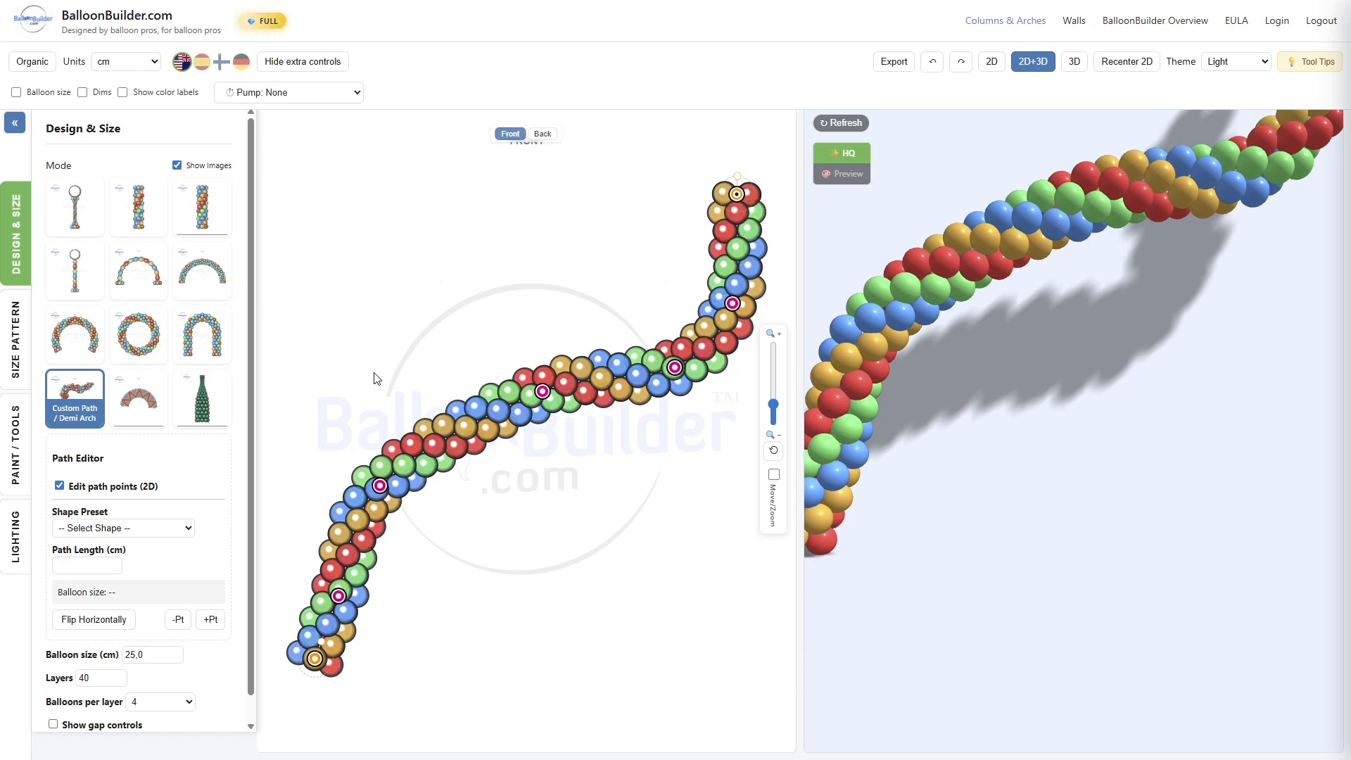
Step: Load the Entrance image as the 3D background behind the balloon arch
scroll(1049, 314, "down", 5)
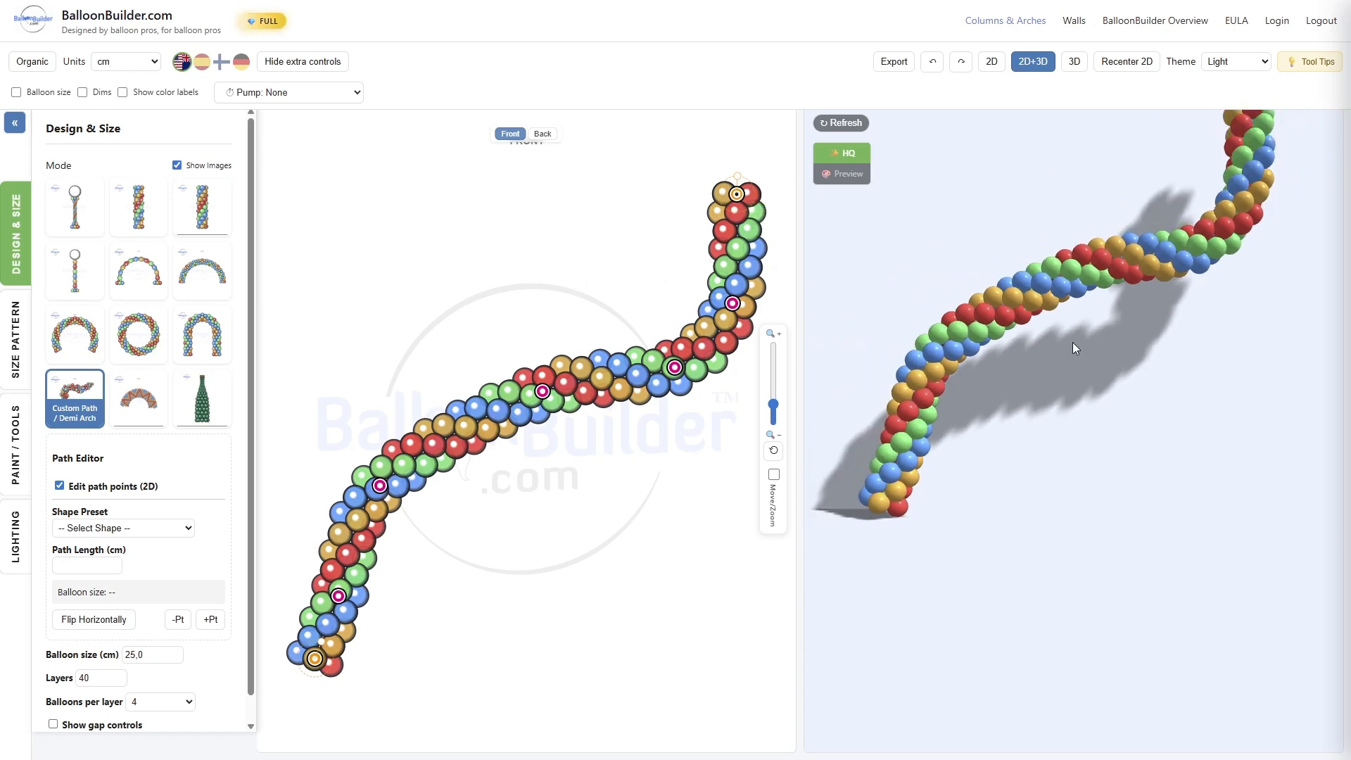
left_click_drag(1160, 360, 1167, 415)
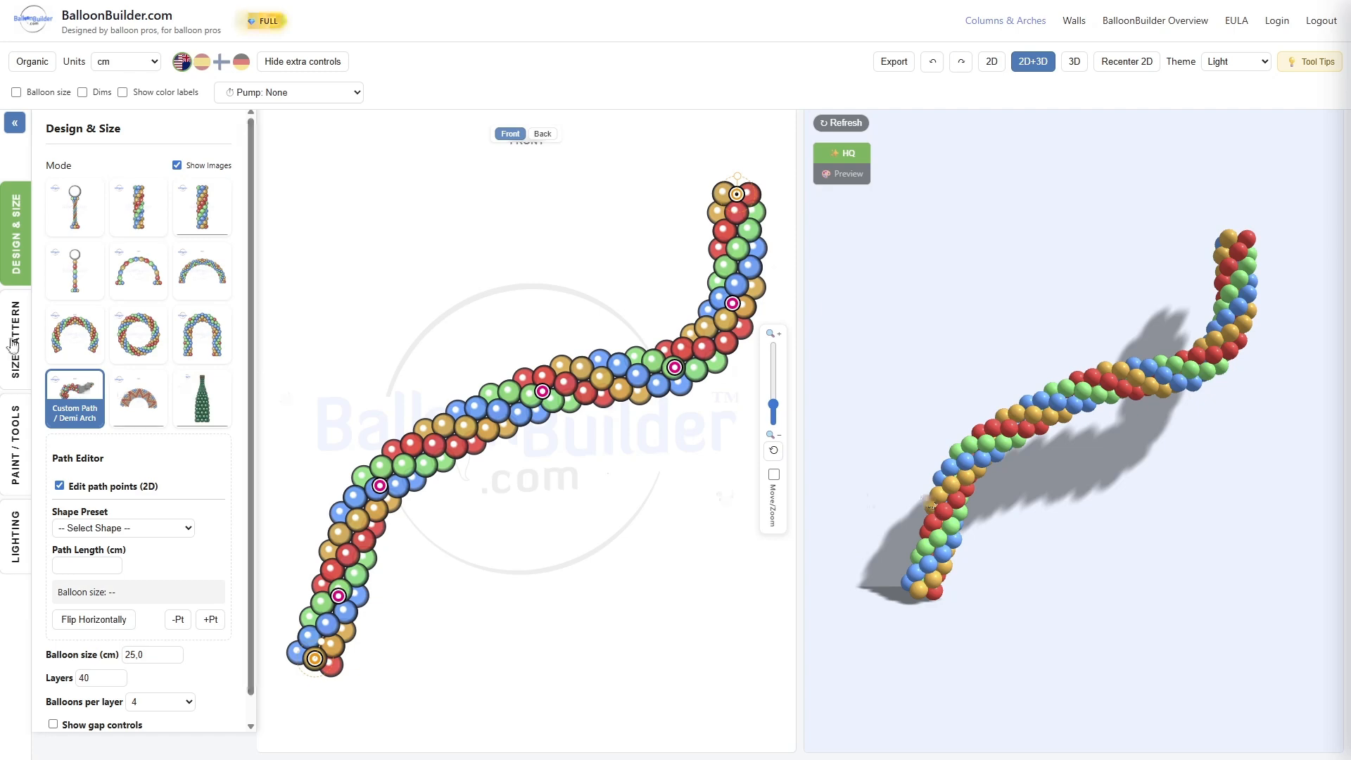
left_click(21, 443)
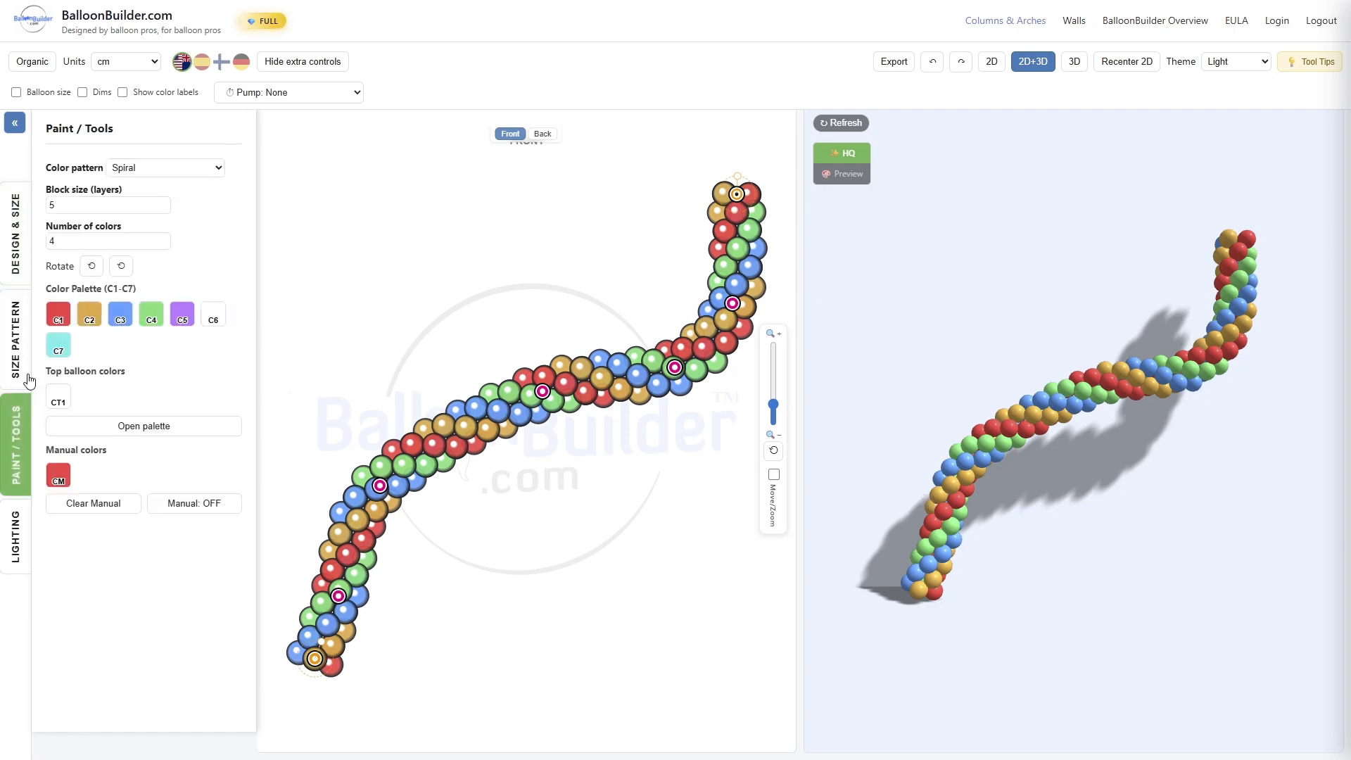
left_click(18, 500)
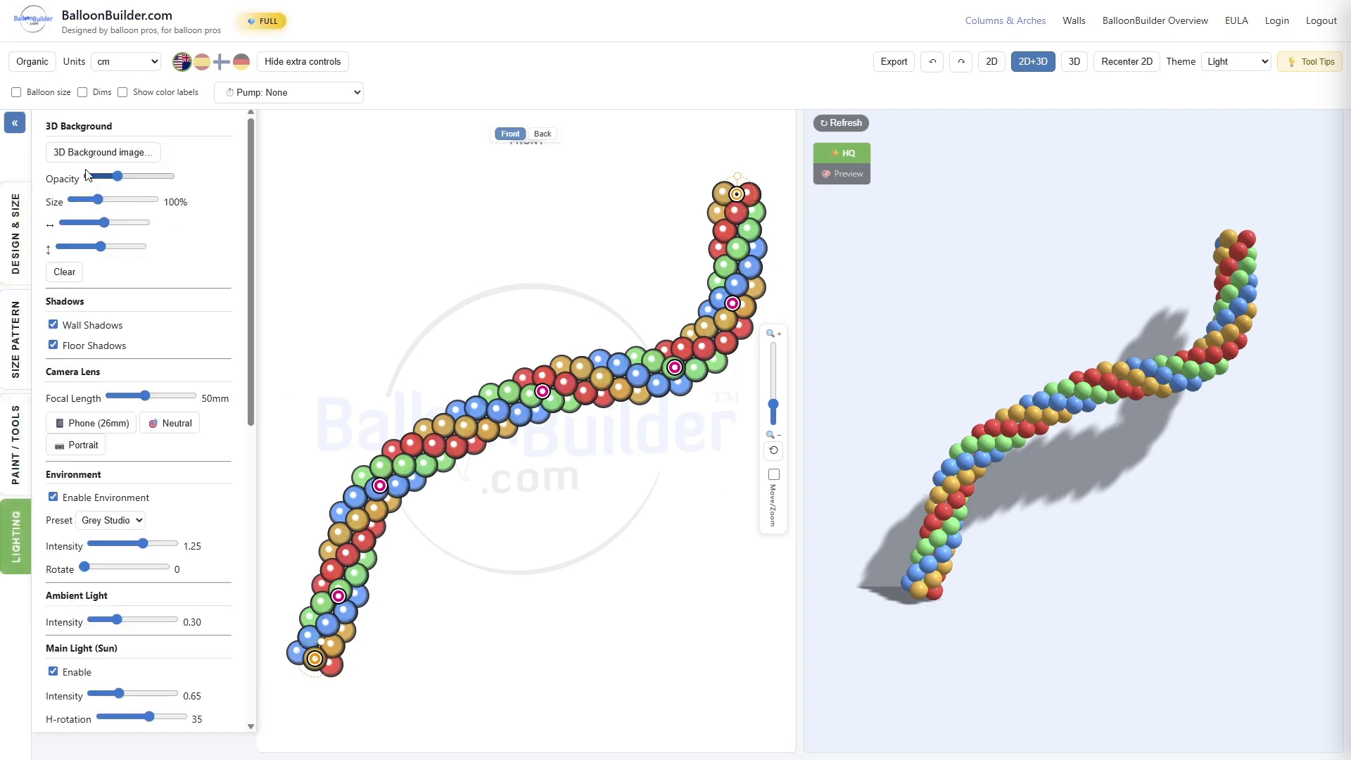
left_click(103, 152)
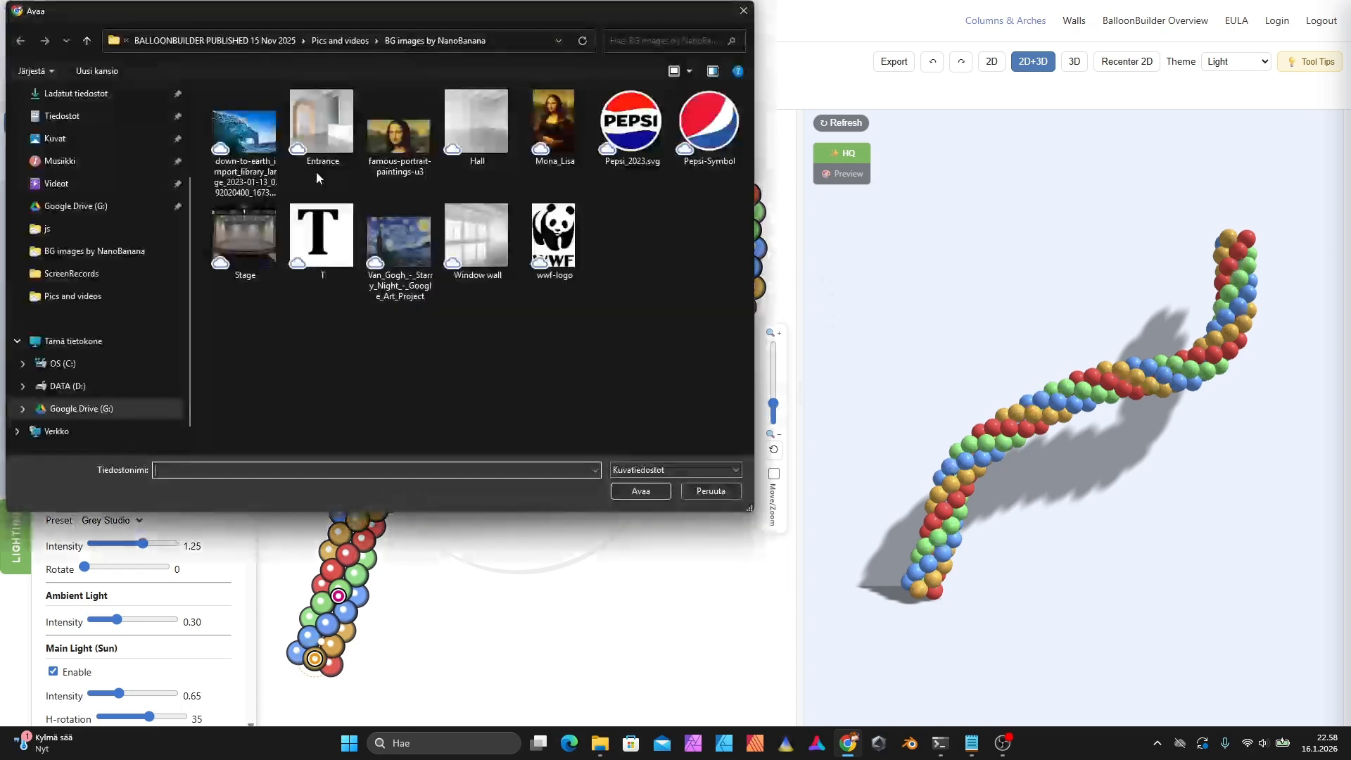
left_click(323, 128)
left_click(644, 492)
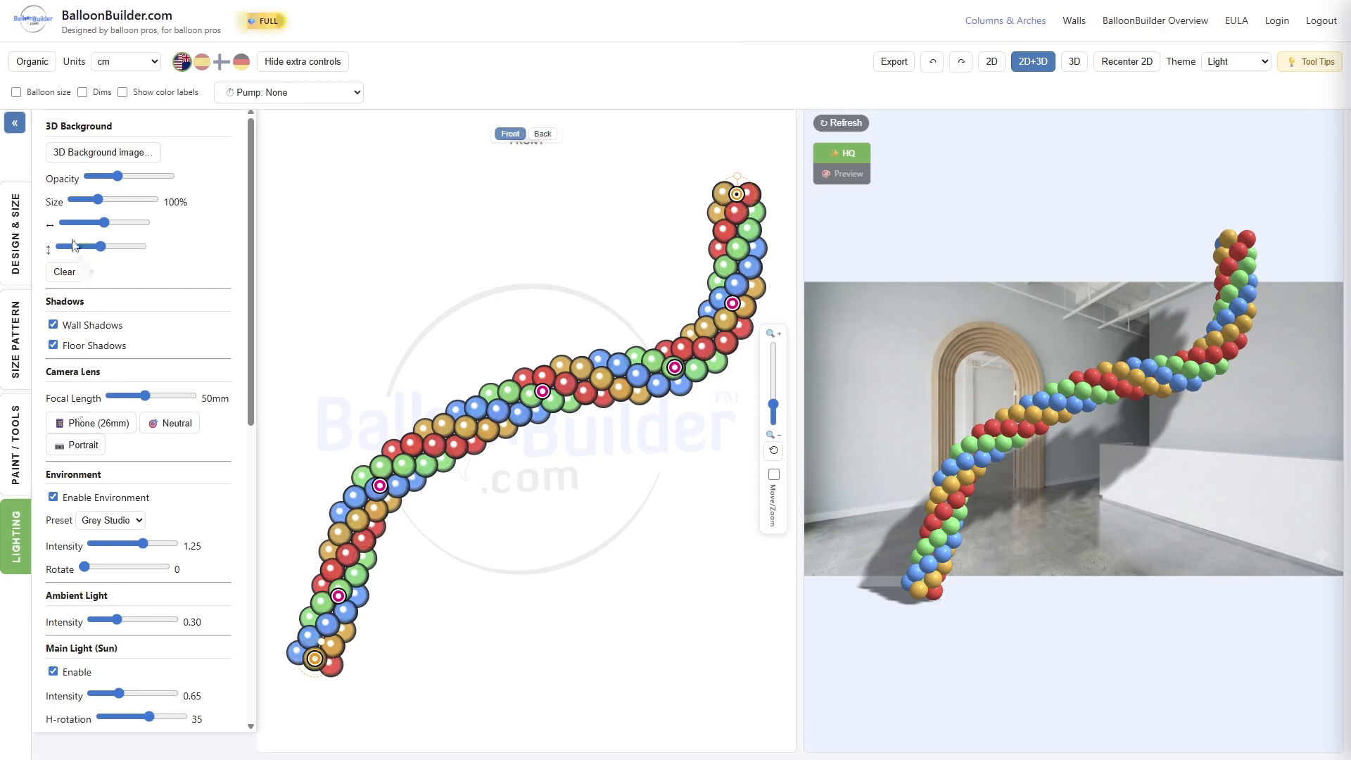
Step: Enlarge the 3D background image to 191% and shift it horizontally so the wooden doorway sits behind the balloons
left_click_drag(104, 204, 124, 223)
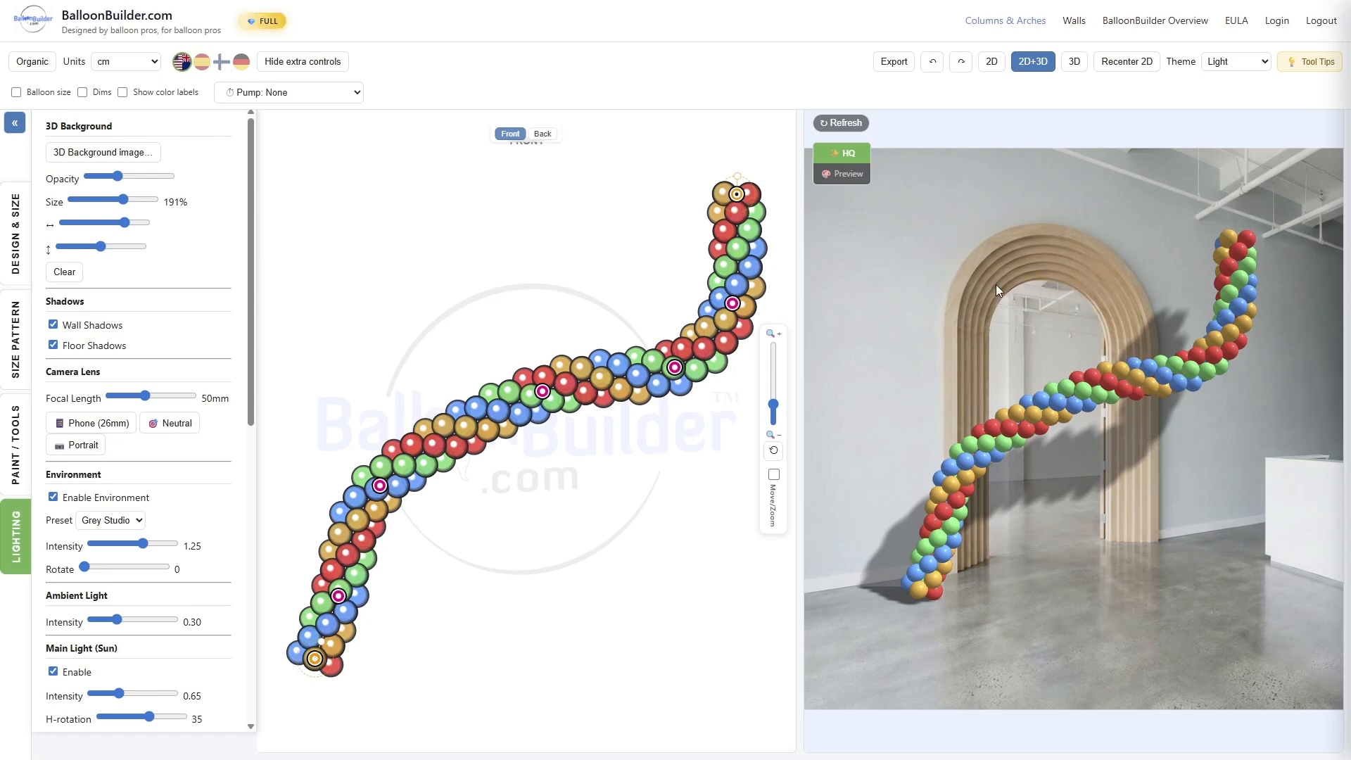
left_click_drag(960, 550, 1142, 353)
mouse_move(952, 581)
left_mouse_down()
mouse_move(988, 581)
mouse_move(944, 592)
mouse_move(936, 621)
mouse_move(947, 607)
left_mouse_up()
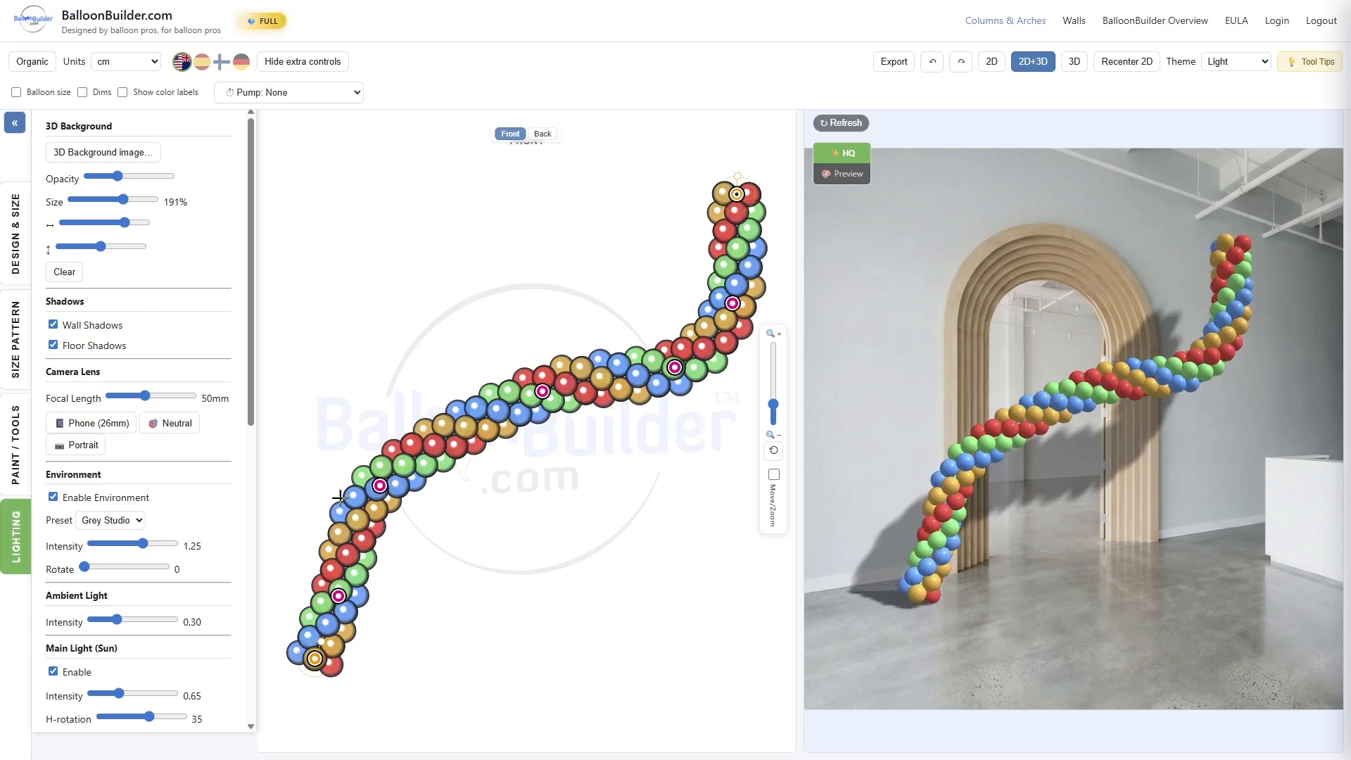
Step: Apply the Number 0 shape preset to the path and place the zero inside the wooden doorway in 3D
left_click(16, 364)
left_click(16, 236)
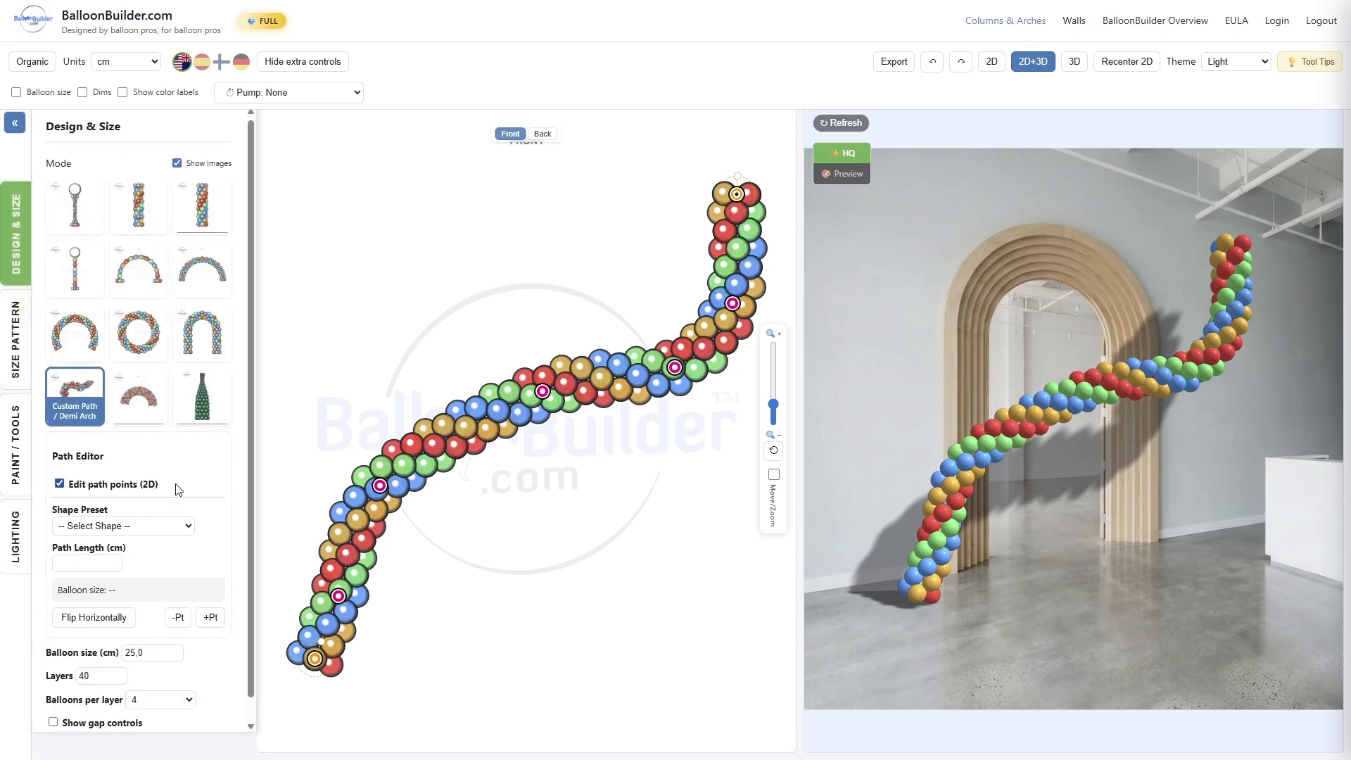
scroll(178, 489, "down", 1)
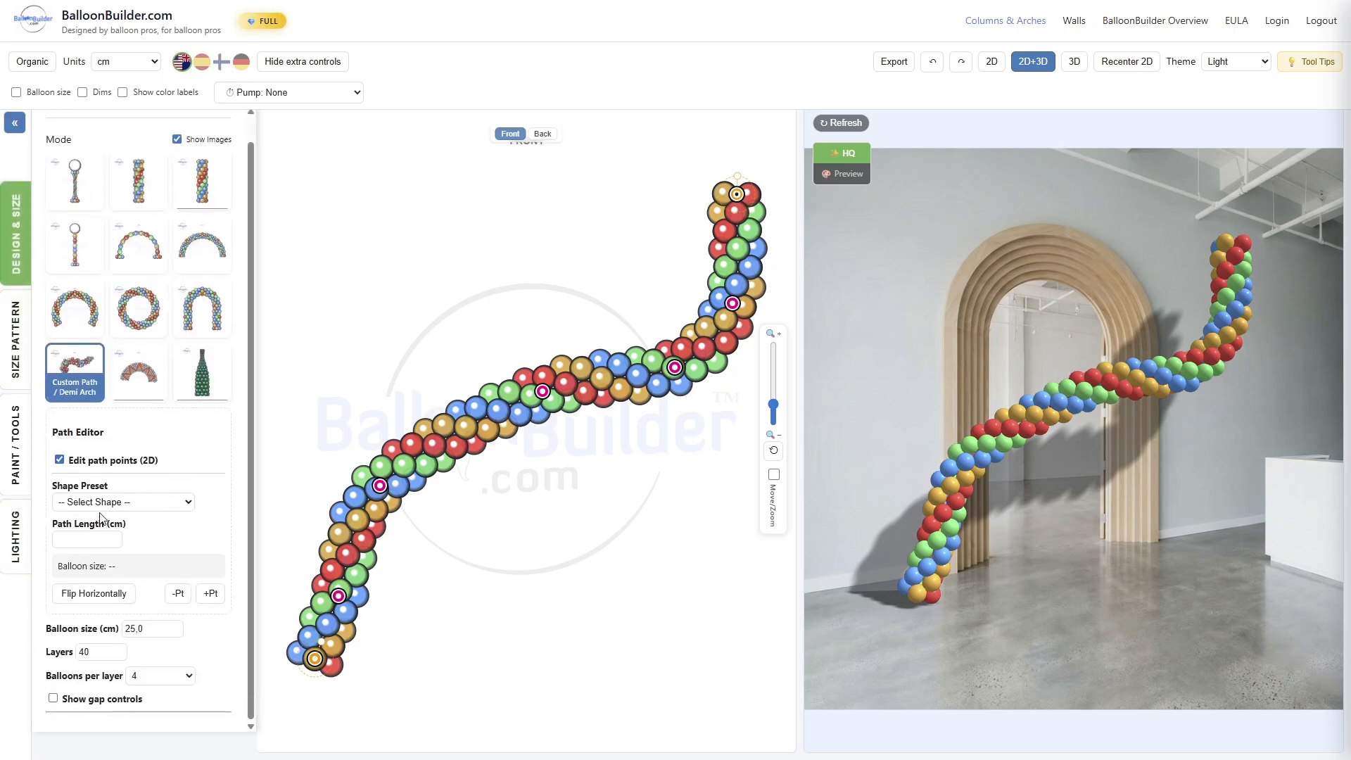
left_click(163, 502)
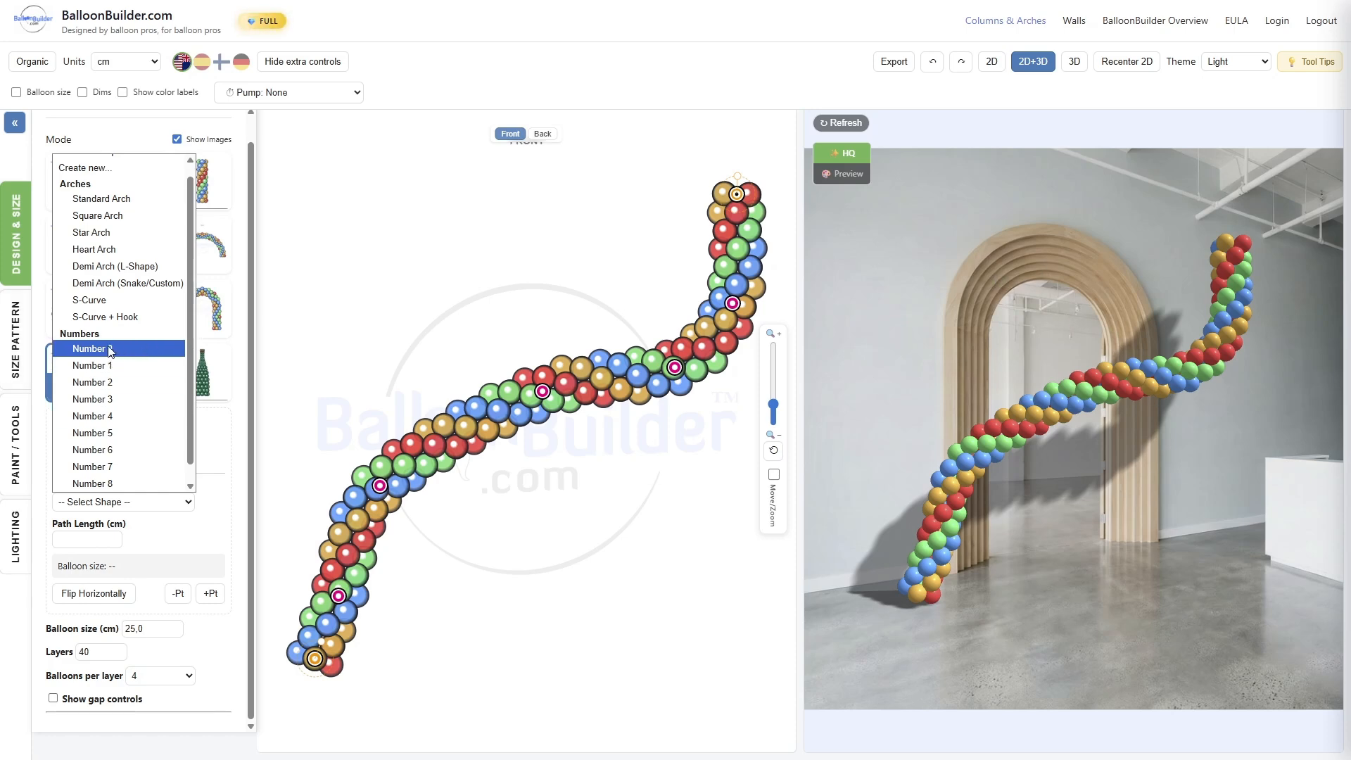
left_click(103, 352)
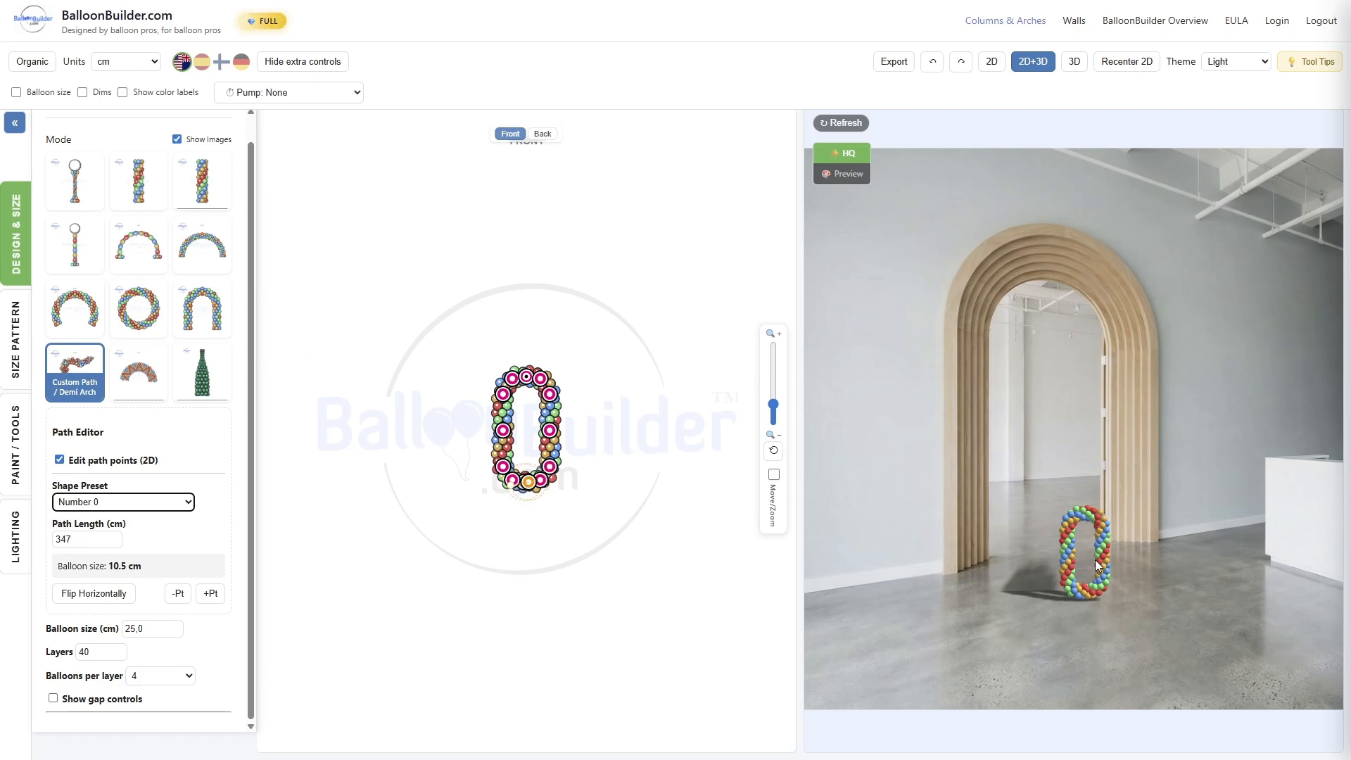
left_click_drag(1095, 560, 1037, 394)
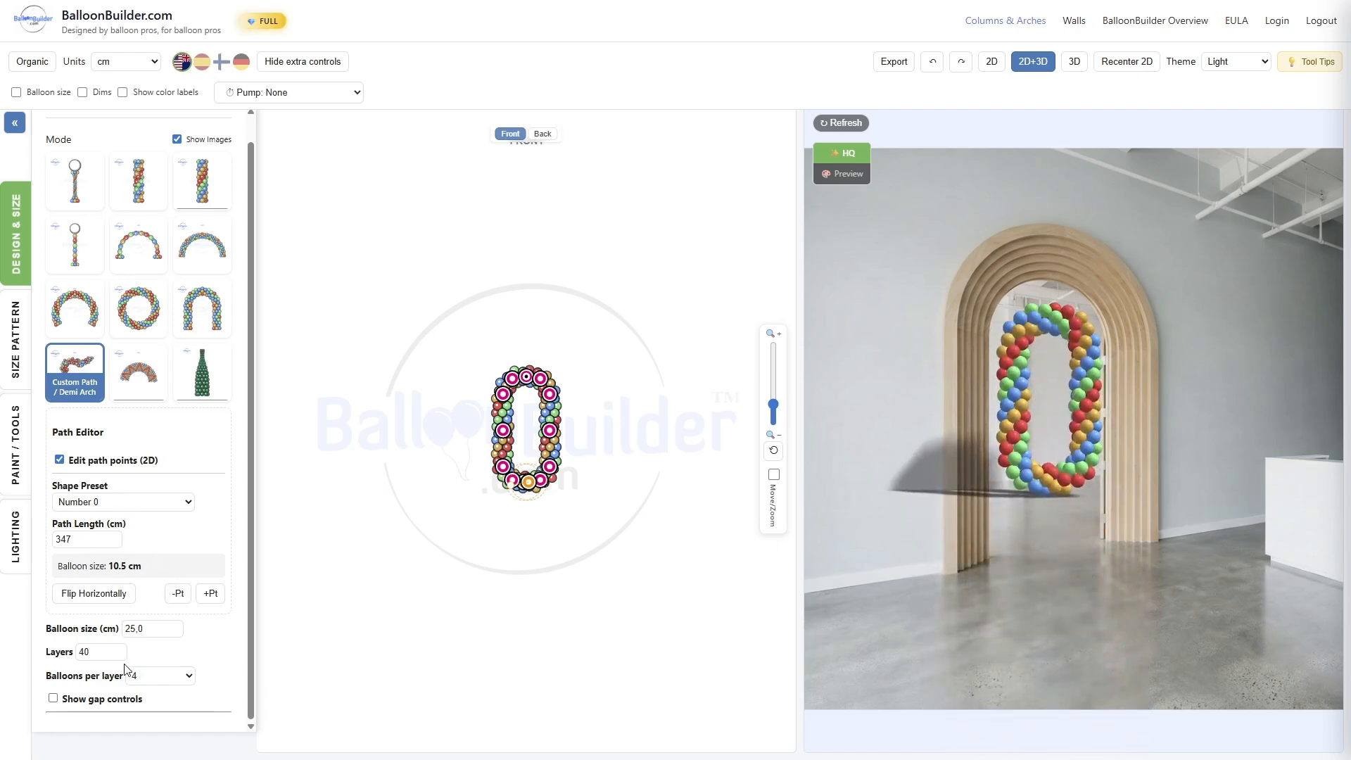
Step: Turn on the dimension display for the number zero
double_click(95, 655)
left_click(84, 92)
left_click(83, 92)
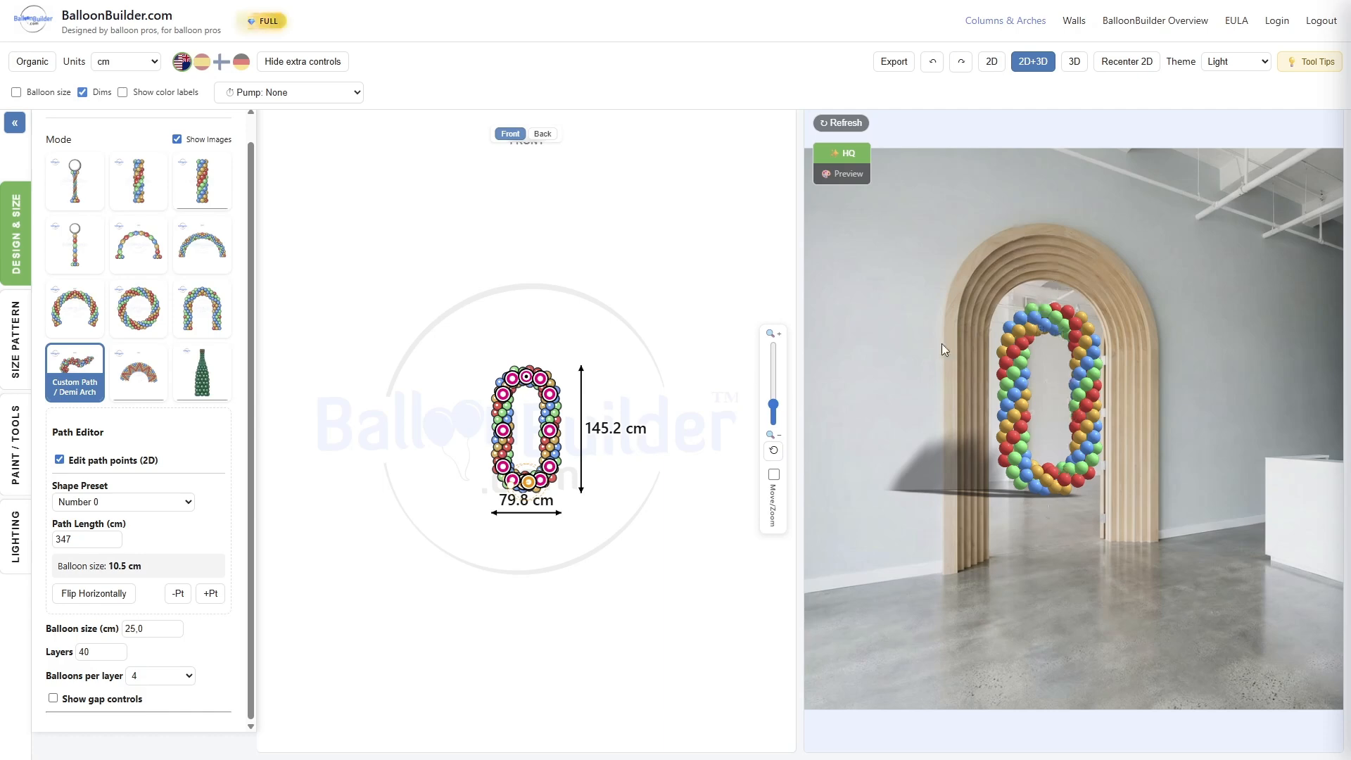
Step: Set the zero's path length to 670 cm and lower it in 3D to stand around the wooden doorway
left_click(114, 536)
left_click(114, 536)
left_click(114, 536)
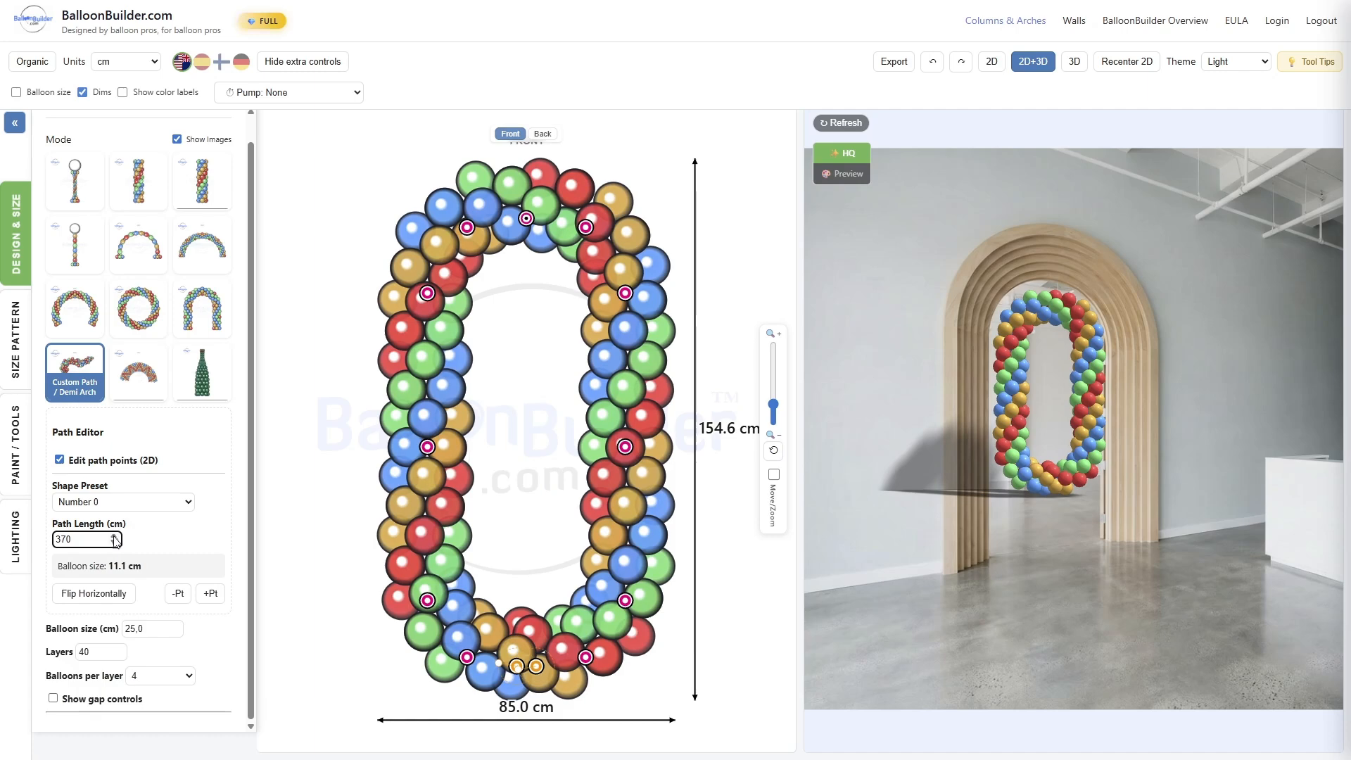
left_click(114, 536)
left_click(114, 536)
left_click(114, 536)
left_click(114, 537)
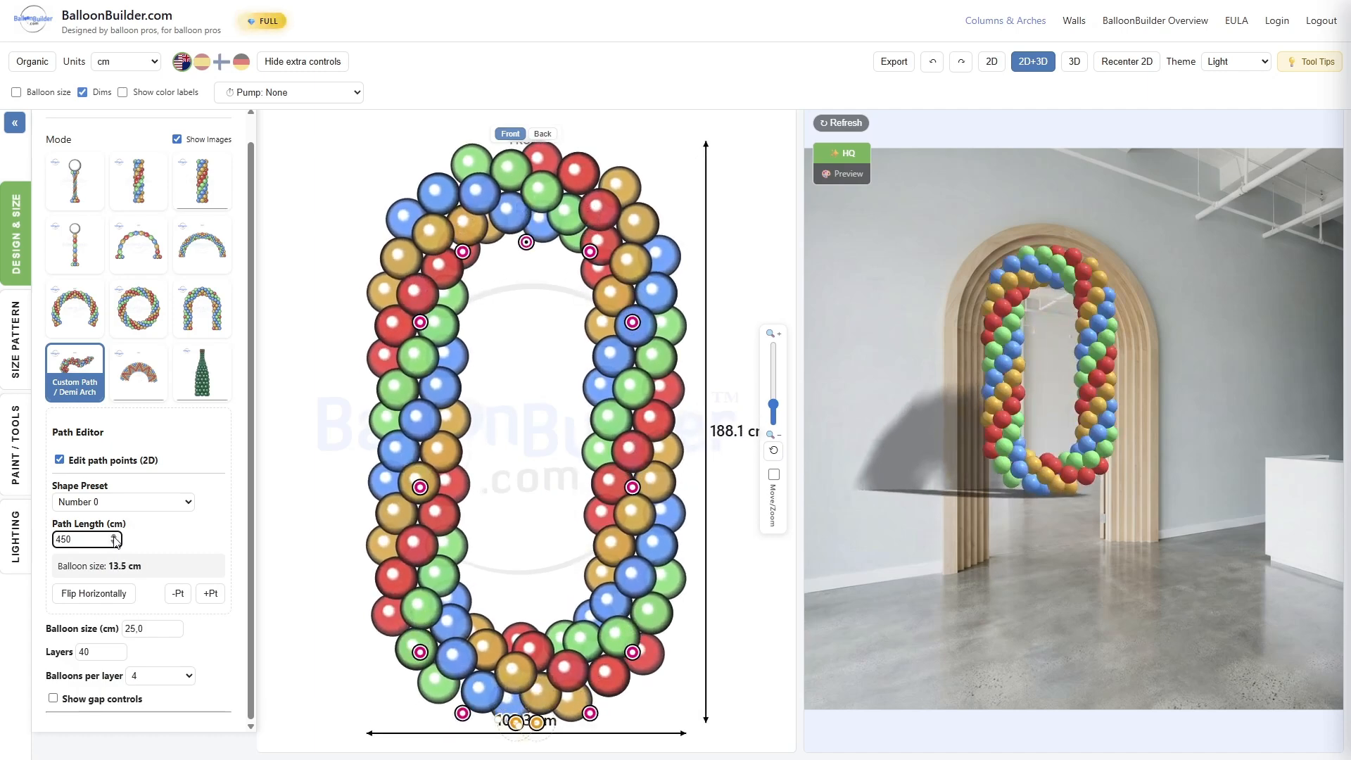
left_click(114, 537)
left_click(114, 537)
left_click(114, 537)
left_click(114, 537)
left_click(114, 537)
left_click(114, 537)
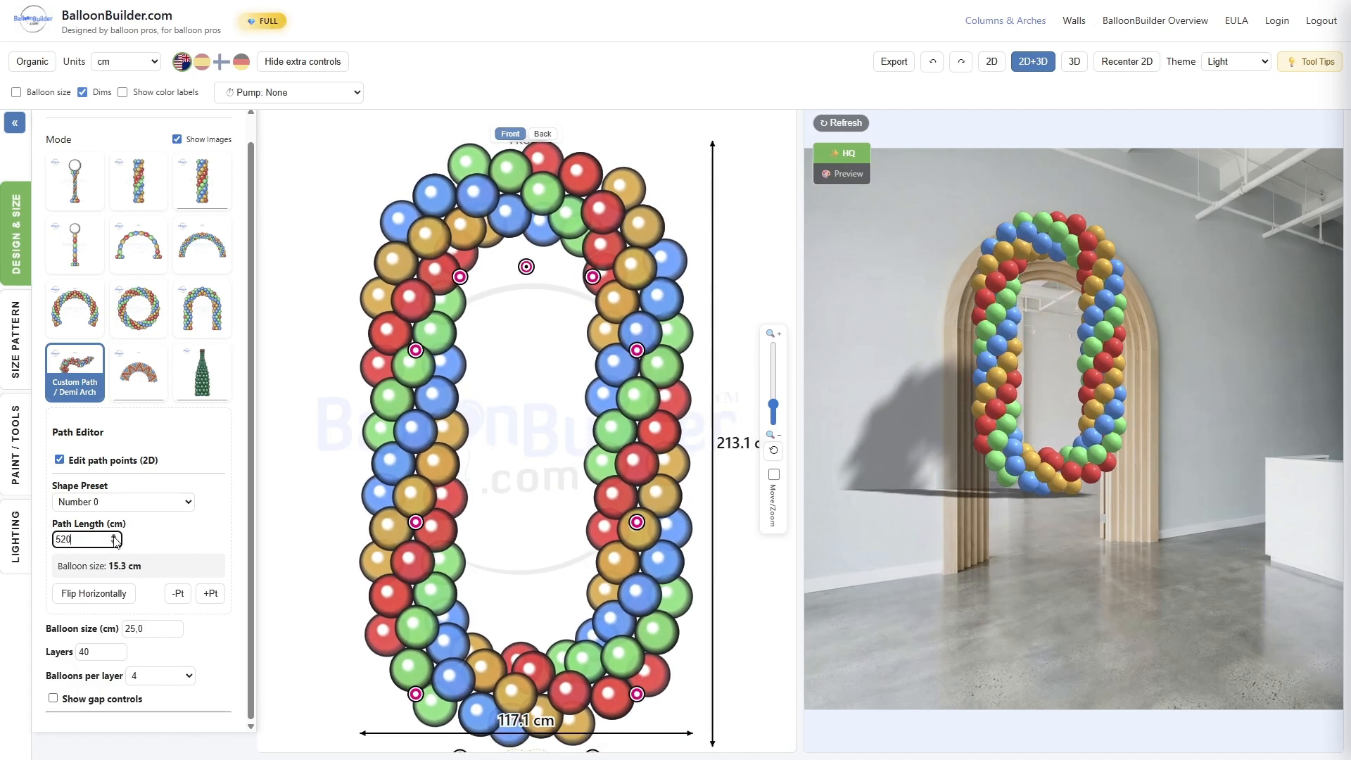
left_click(114, 537)
left_click(114, 537)
left_click(114, 538)
left_click(114, 538)
left_click(114, 537)
left_click(114, 538)
left_click(114, 538)
left_click(114, 537)
left_click(114, 537)
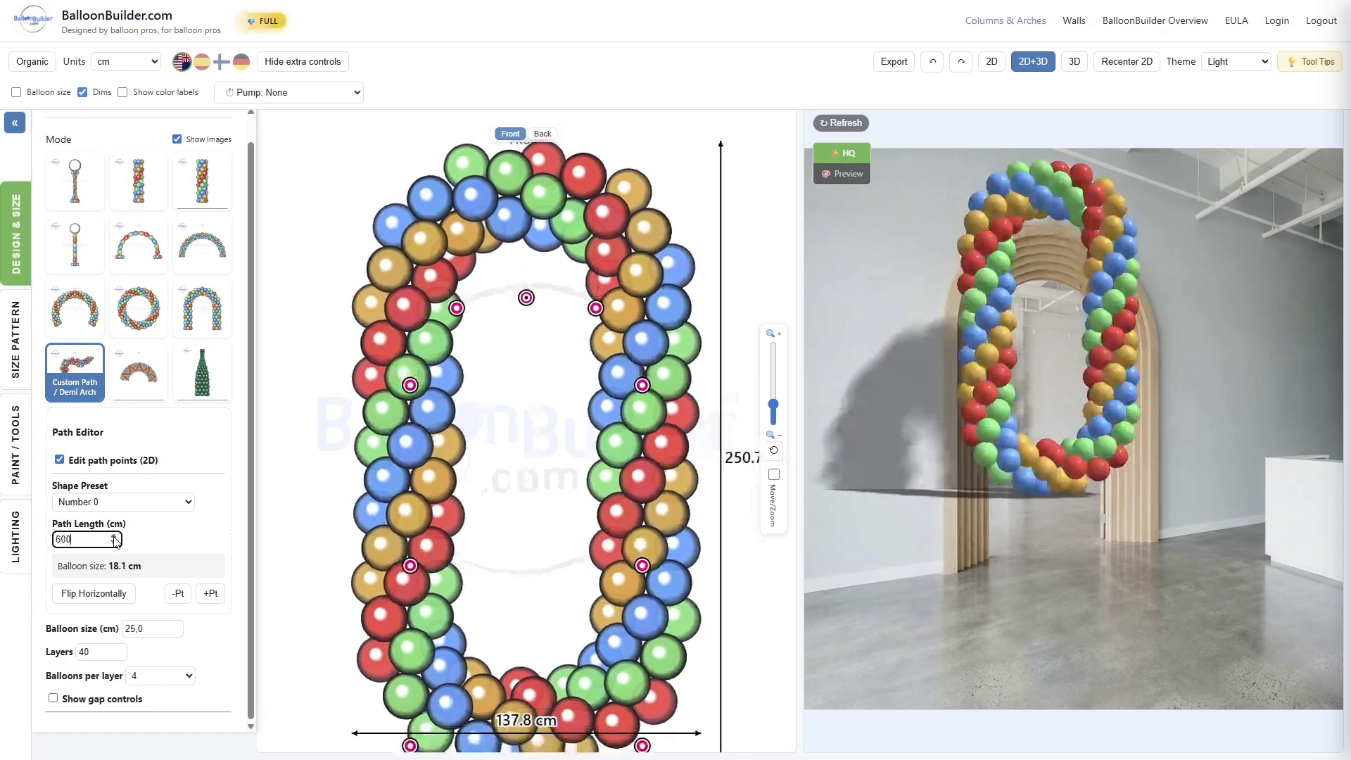
left_click(114, 538)
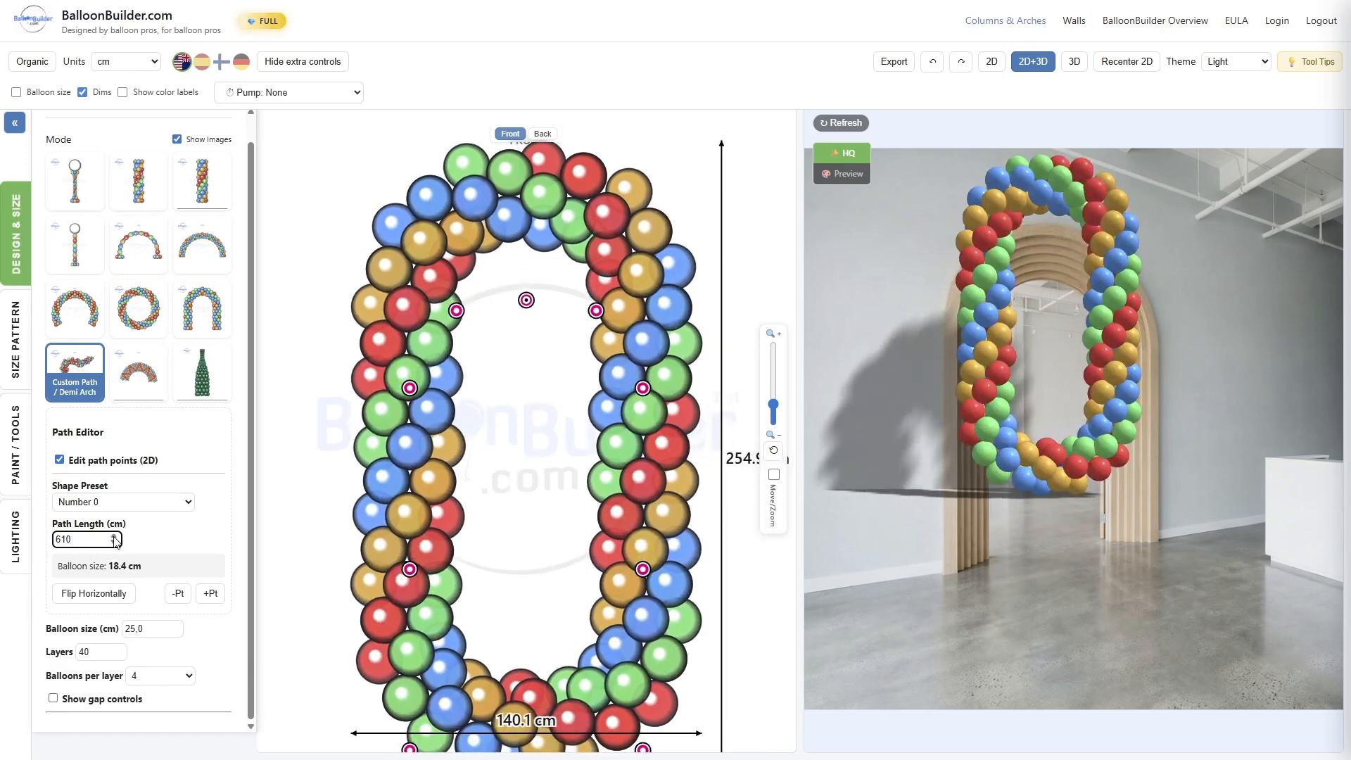
left_click(114, 538)
left_click(114, 538)
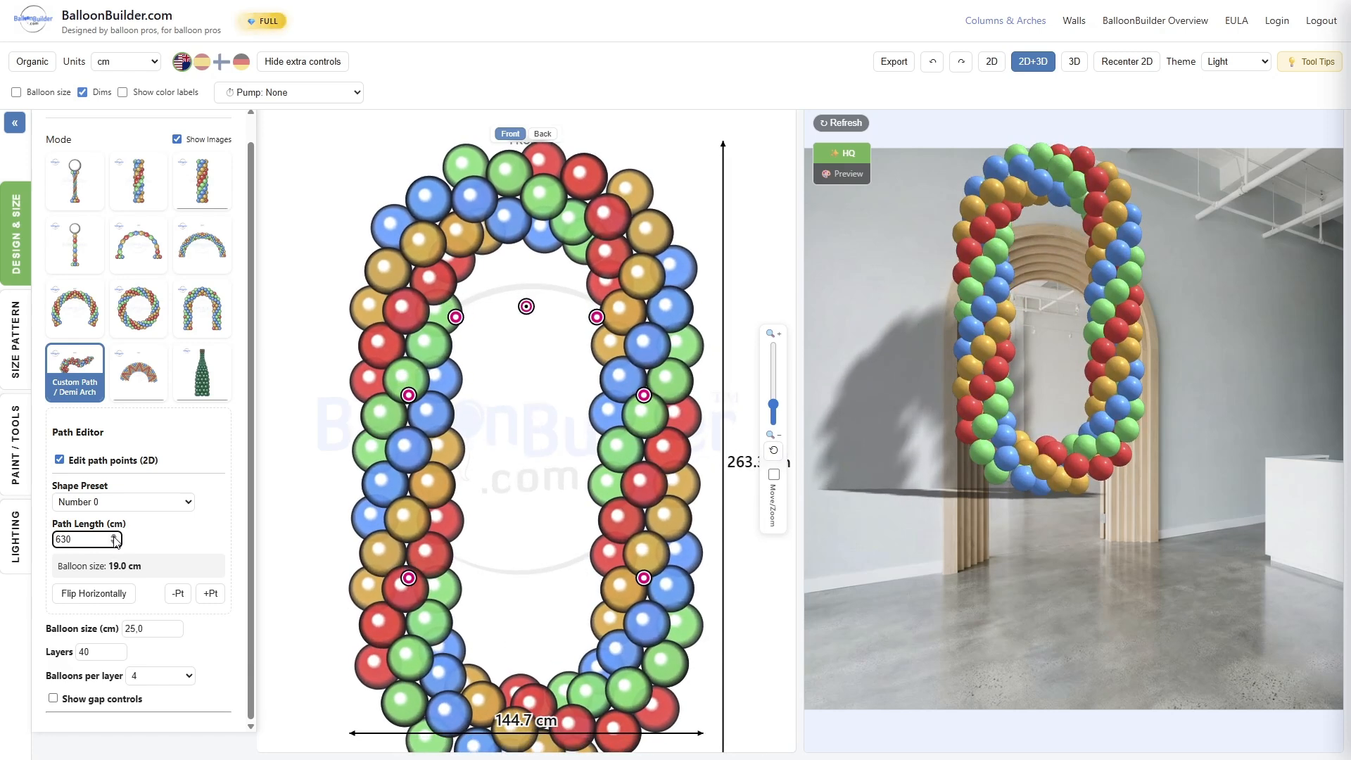
left_click(114, 538)
left_click(114, 538)
left_click(114, 537)
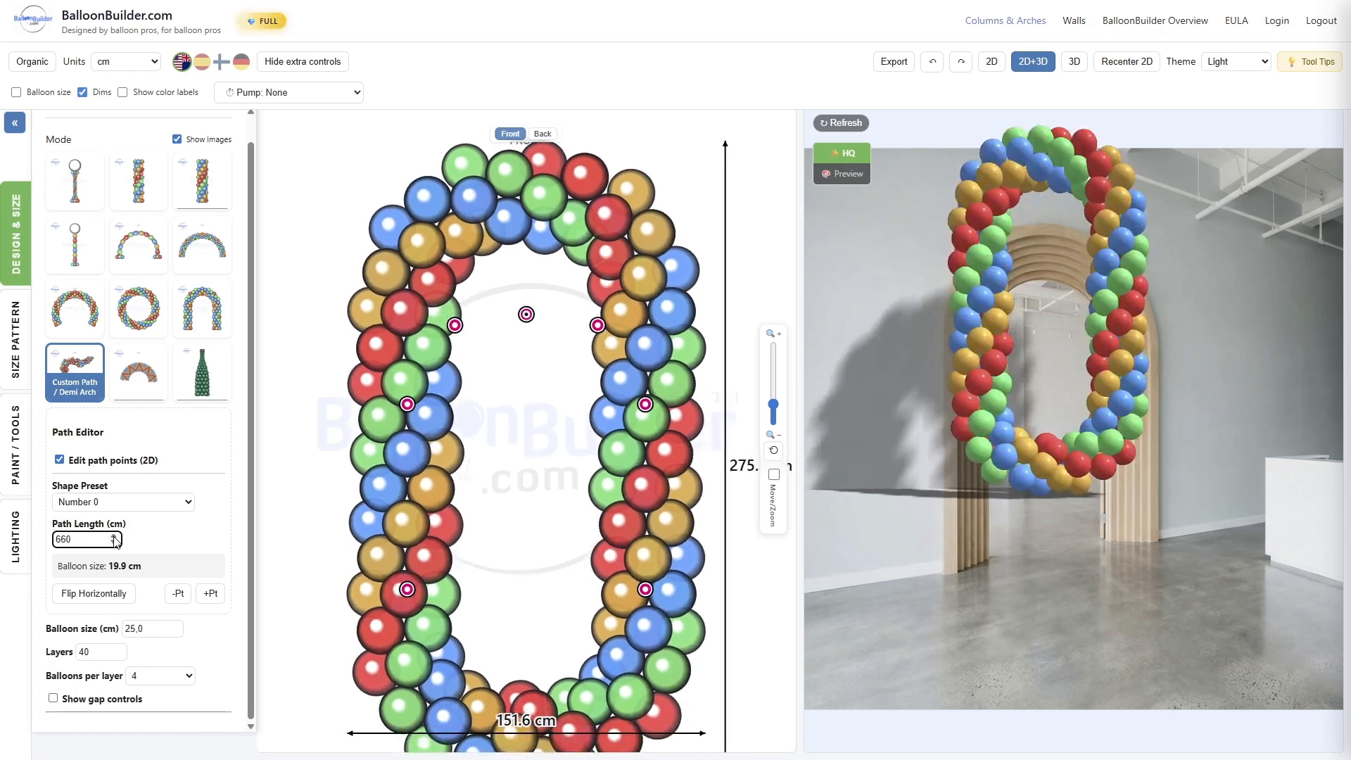
left_click(114, 538)
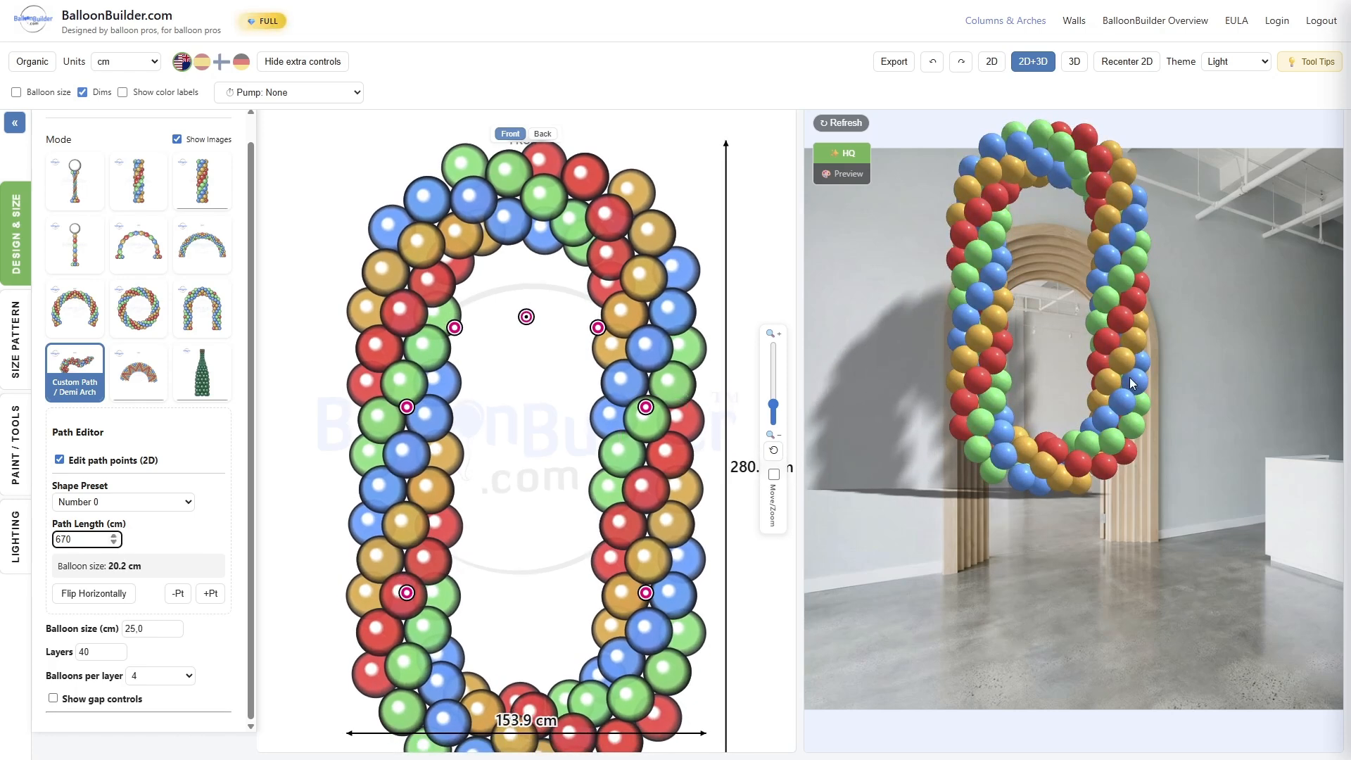
mouse_move(1133, 331)
left_mouse_down()
mouse_move(1138, 444)
mouse_move(1159, 436)
mouse_move(1173, 453)
mouse_move(1080, 432)
mouse_move(1100, 475)
left_mouse_up()
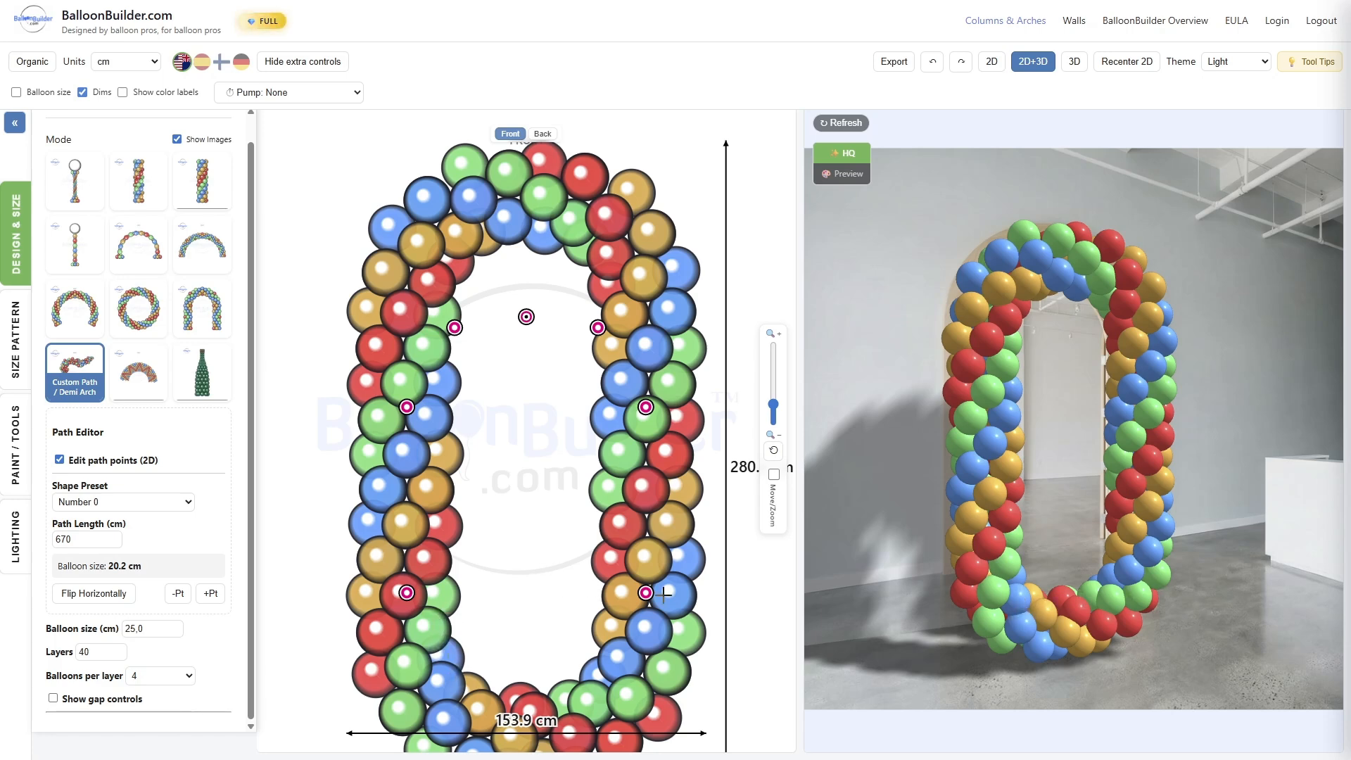
Step: Move the zero's lower-left path points, including the end point, into a vertical line to form a straight left leg
left_click(772, 410)
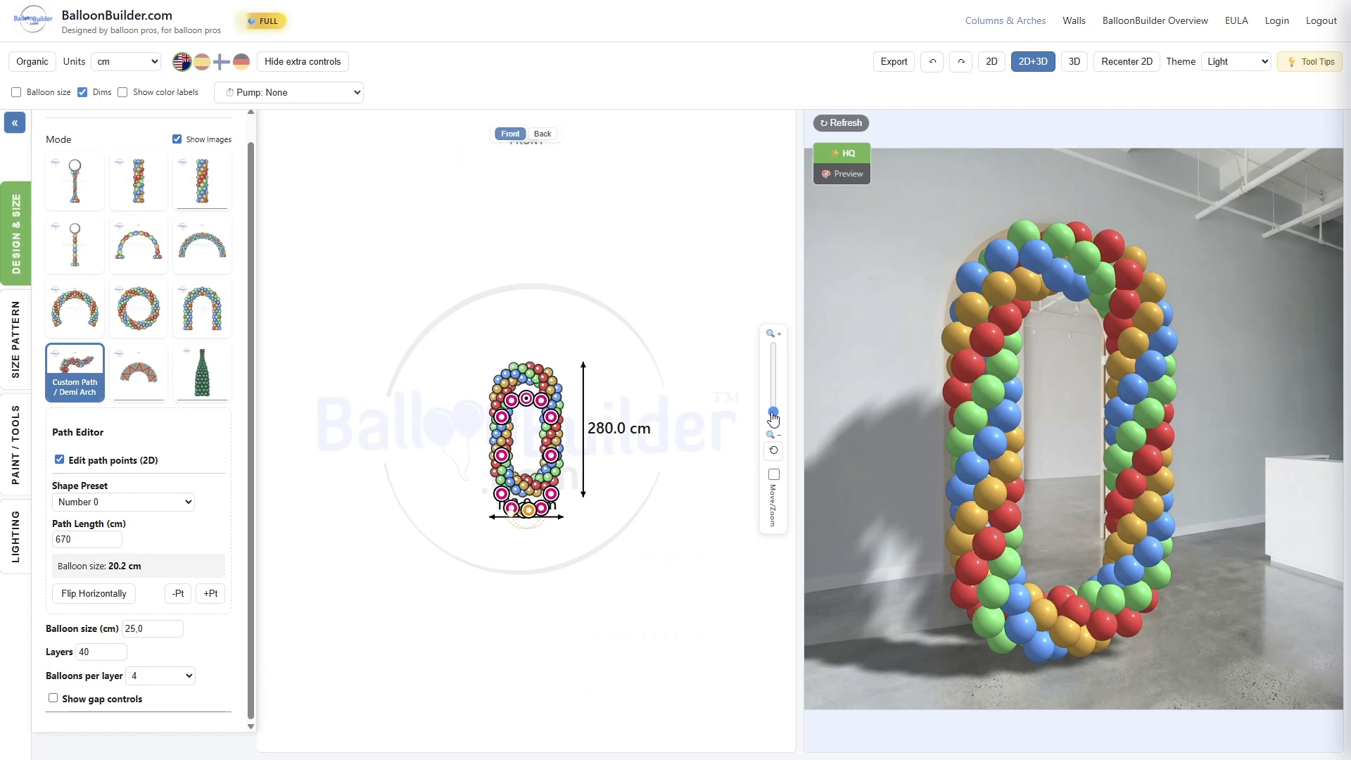
left_click_drag(773, 409, 773, 401)
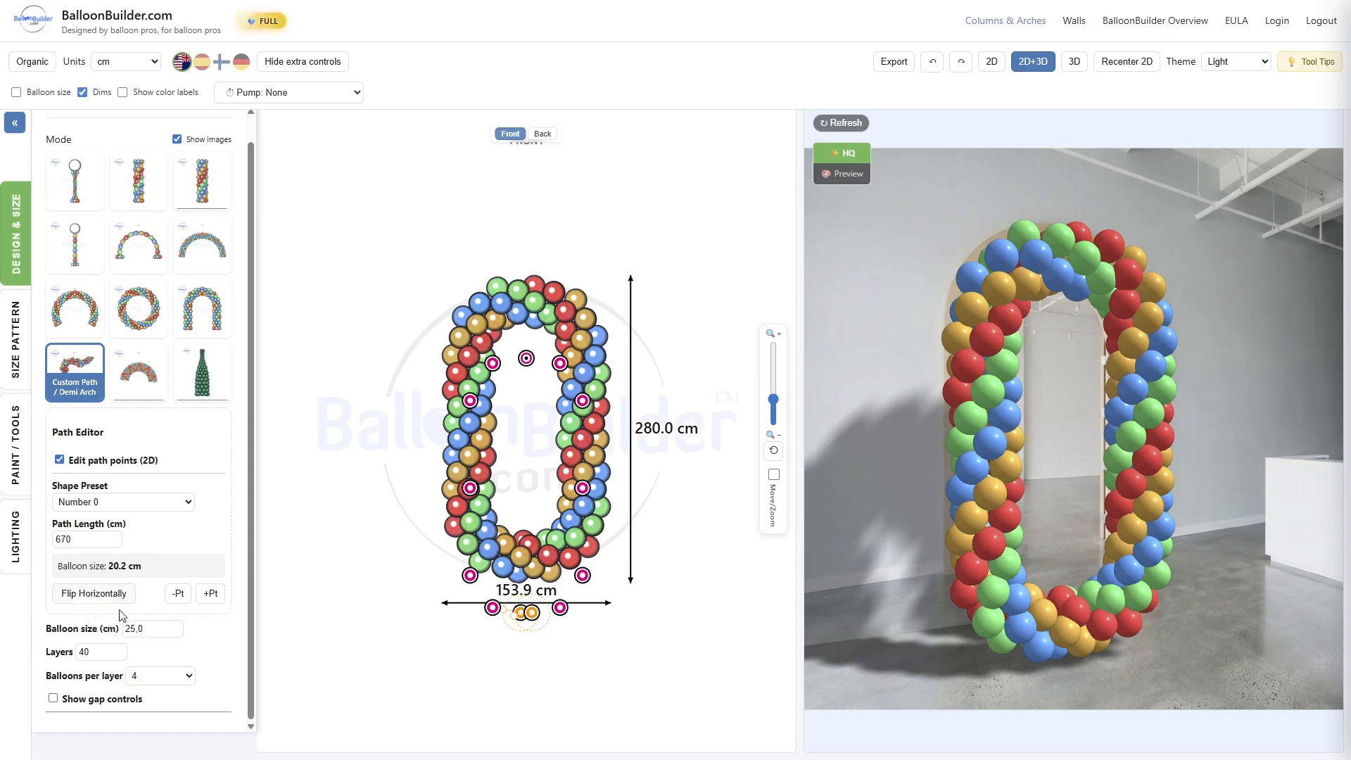
left_click_drag(532, 618, 469, 522)
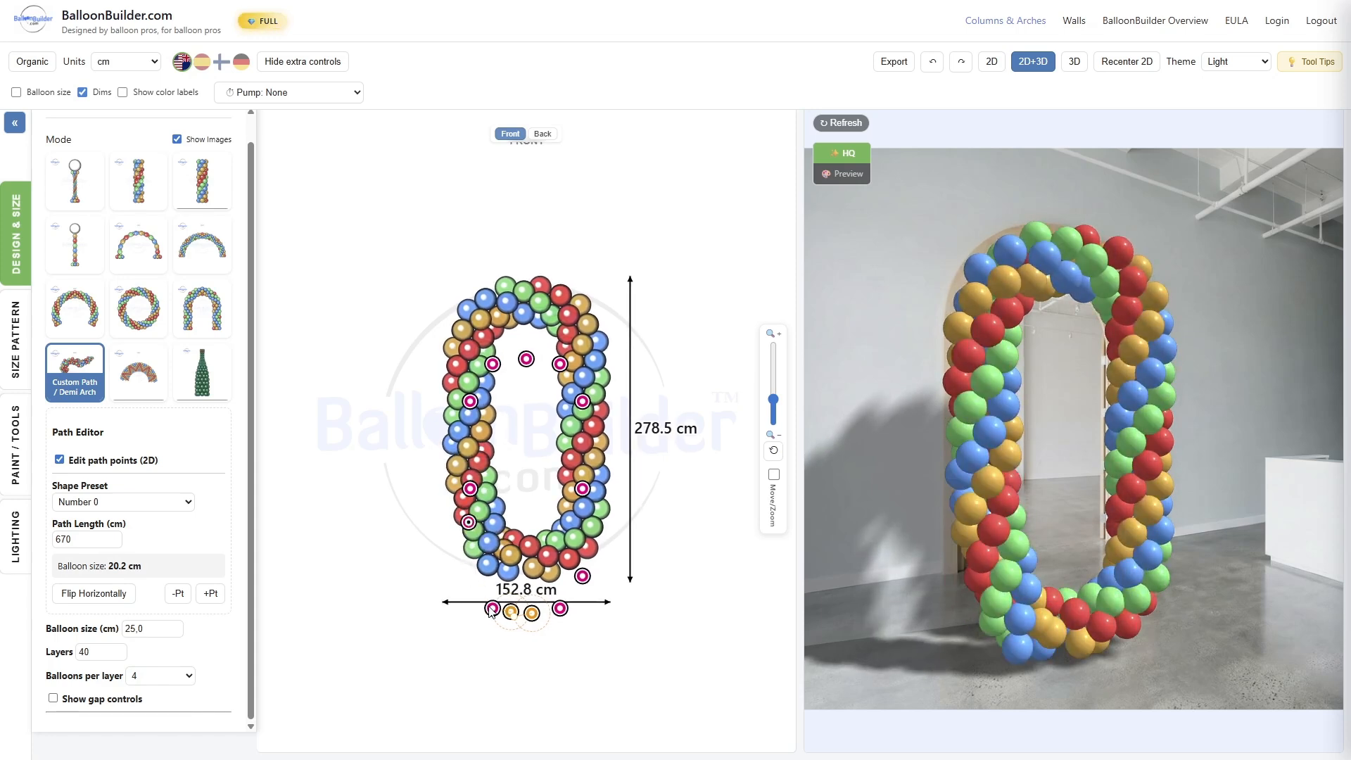
left_click_drag(491, 611, 469, 551)
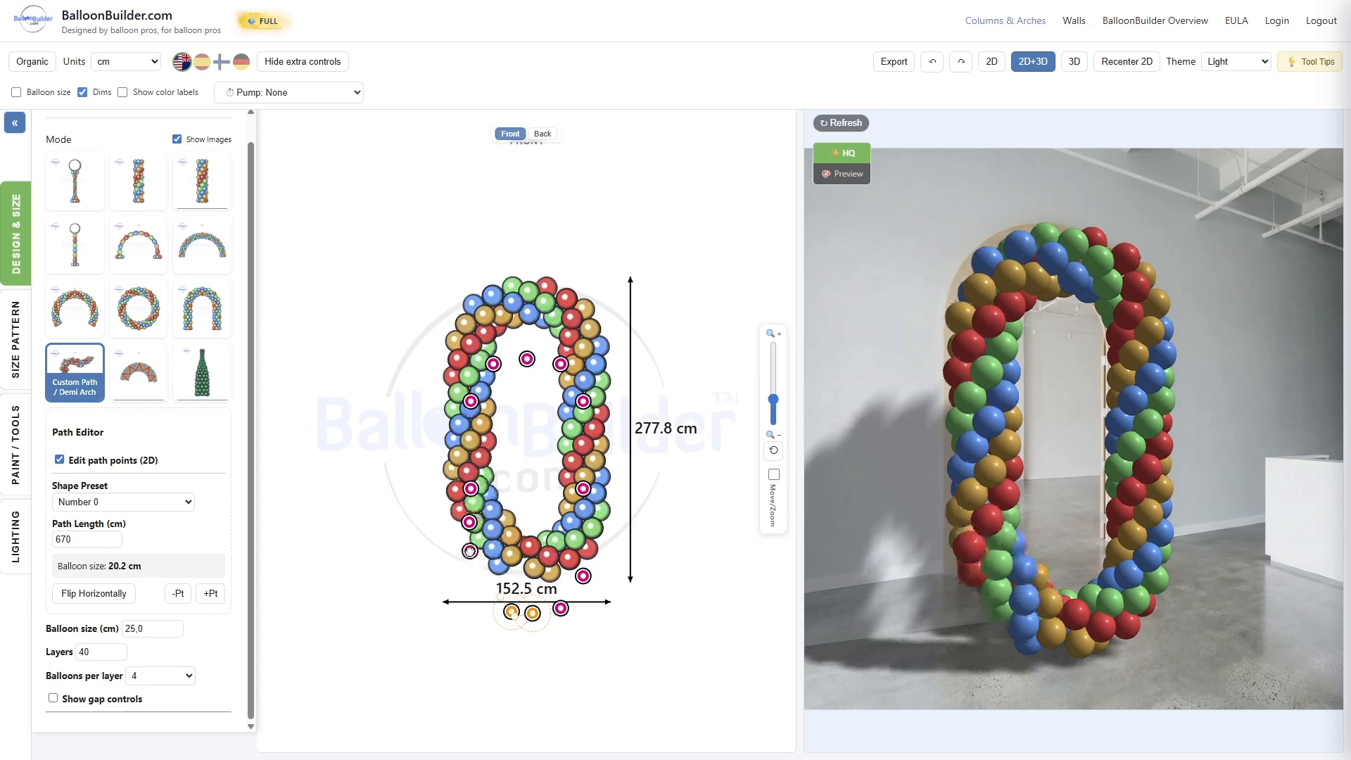
left_click_drag(511, 612, 470, 582)
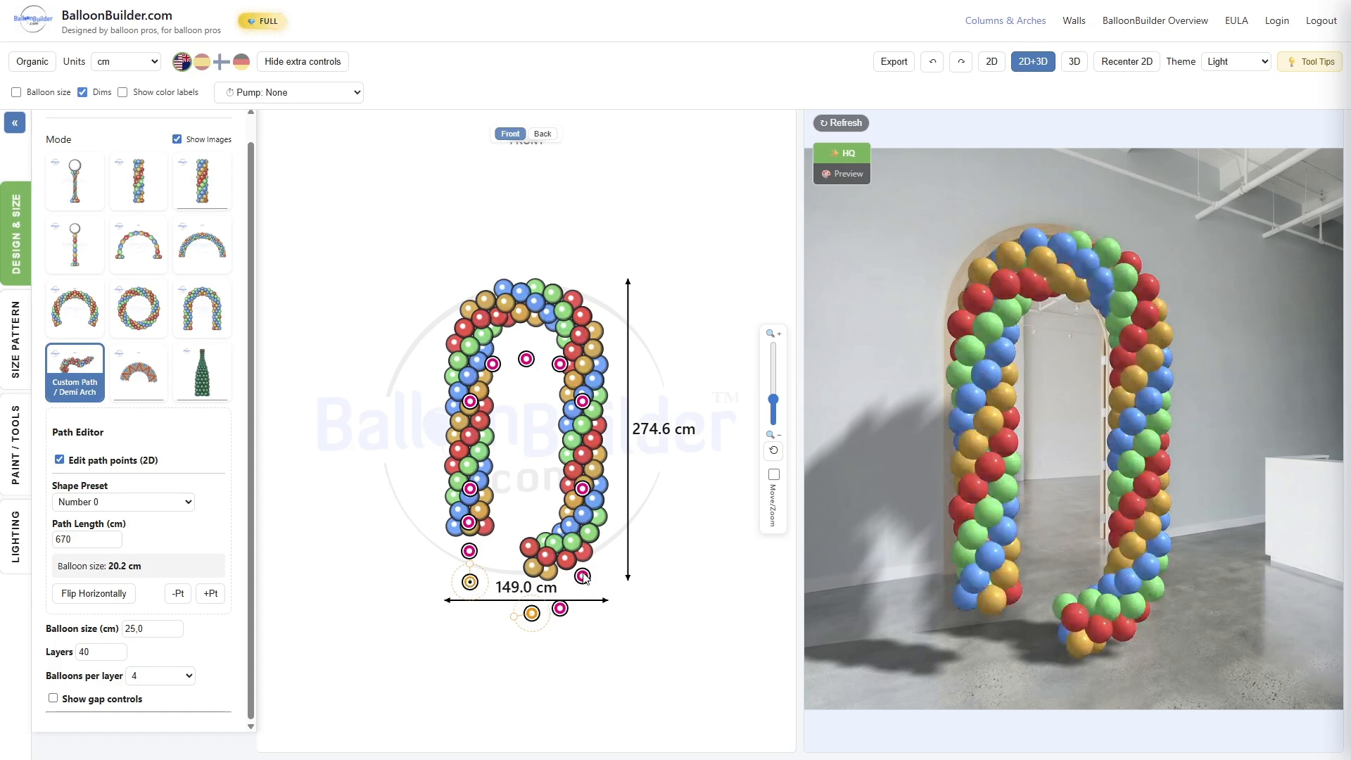
Step: Move the lower-right path points and the other end point into a vertical line to form the arch's straight right leg
left_click_drag(584, 577, 582, 521)
left_click_drag(563, 617, 572, 612)
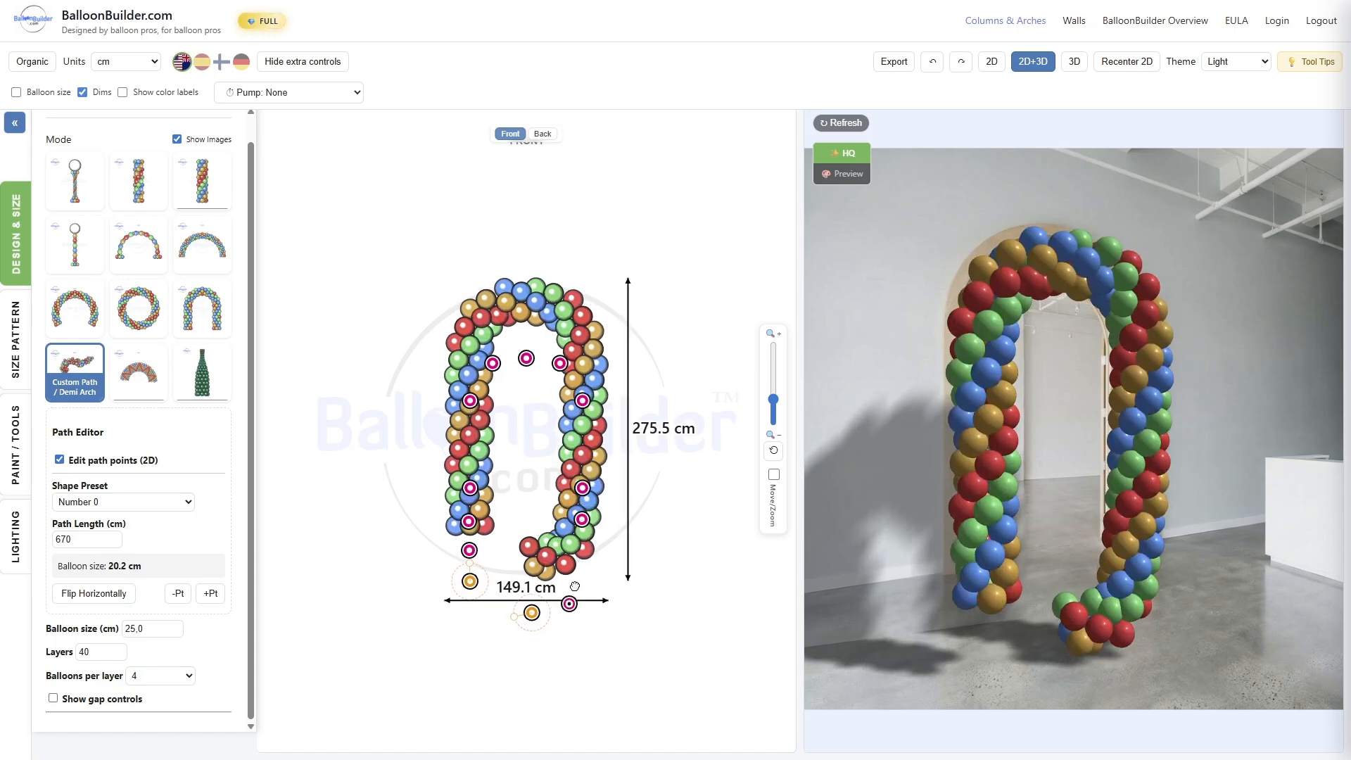
left_click_drag(585, 563, 582, 553)
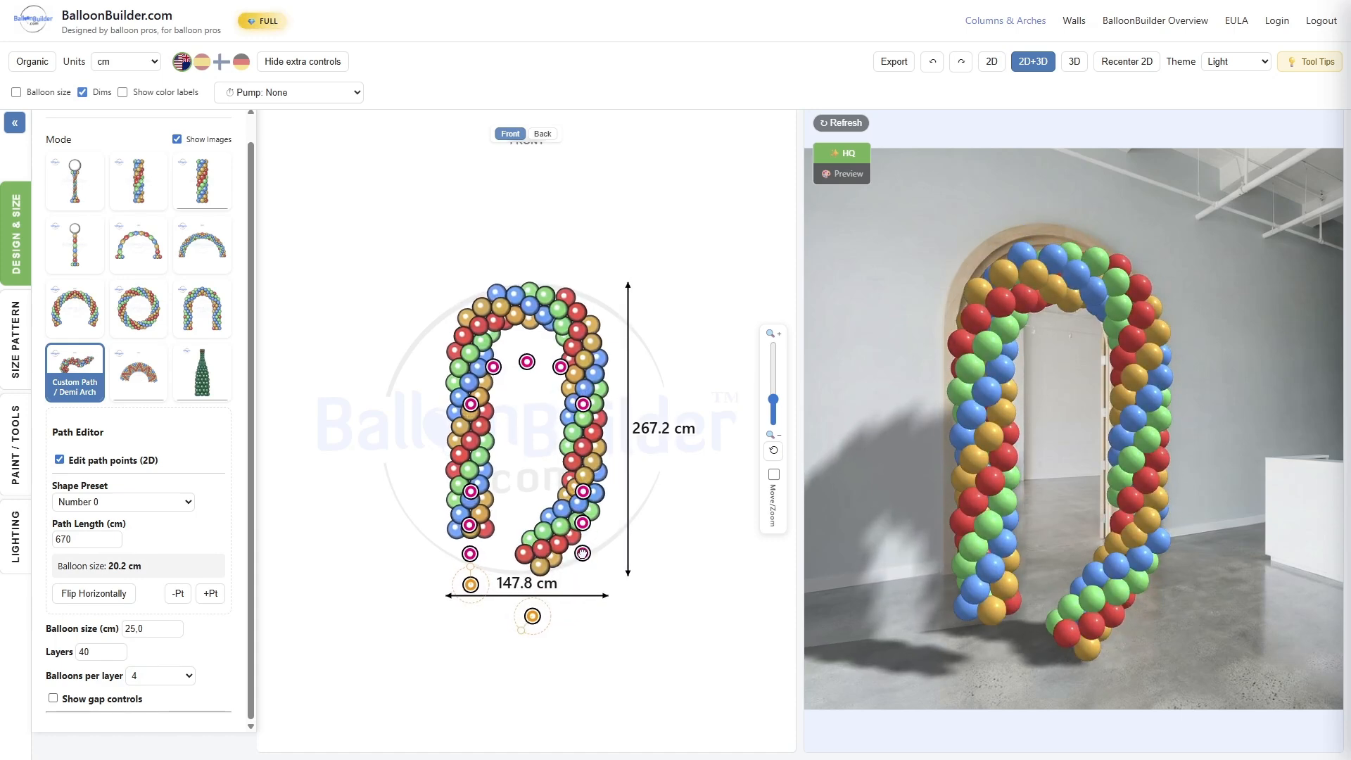
left_click_drag(532, 616, 582, 573)
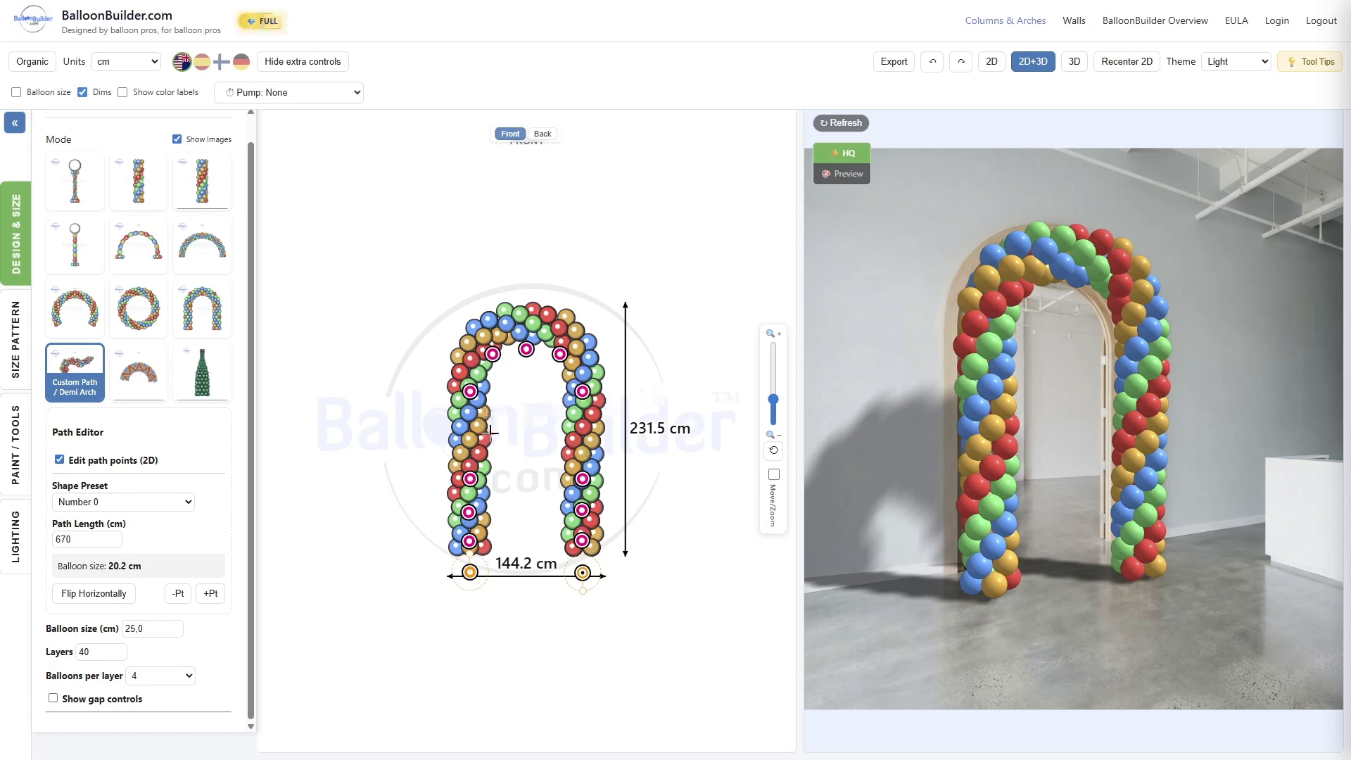
Step: Increase the arch's number of layers to 44
left_click(119, 650)
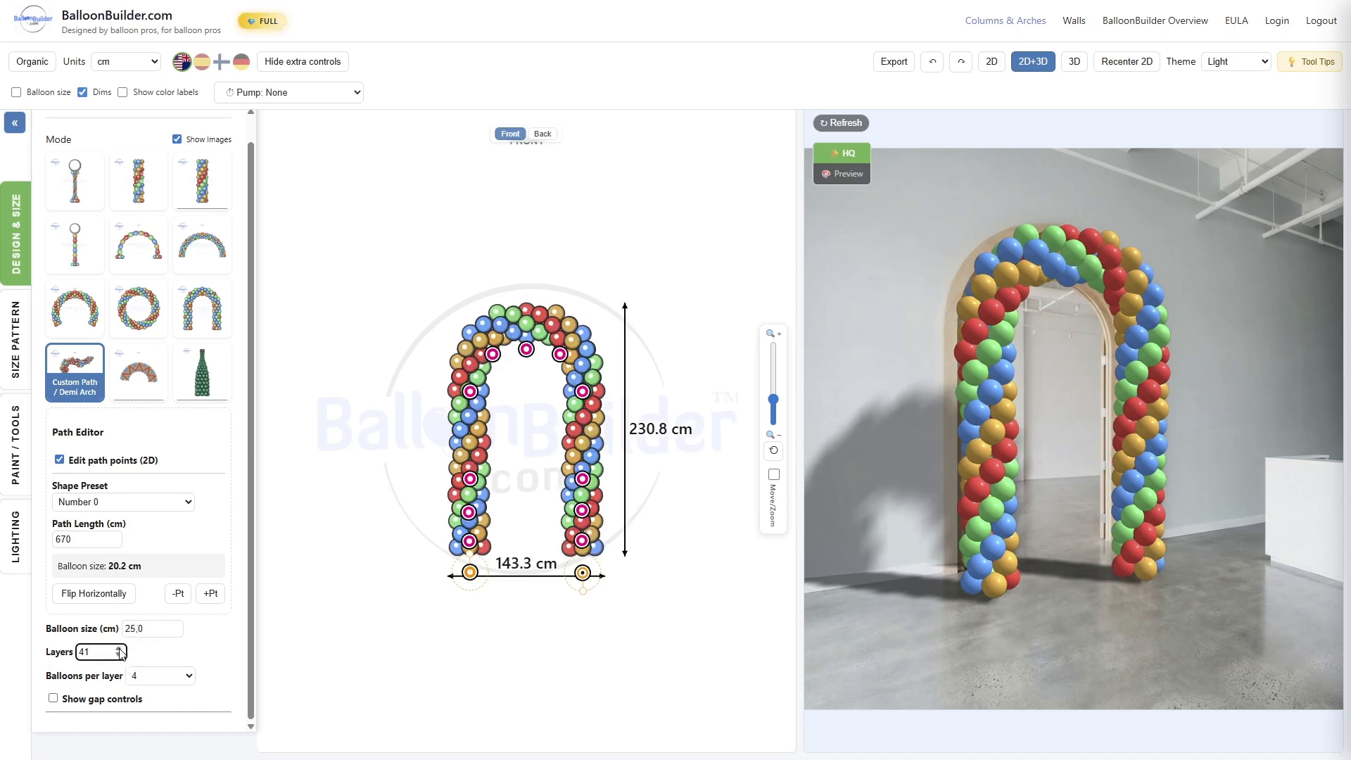
left_click(119, 650)
left_click(119, 650)
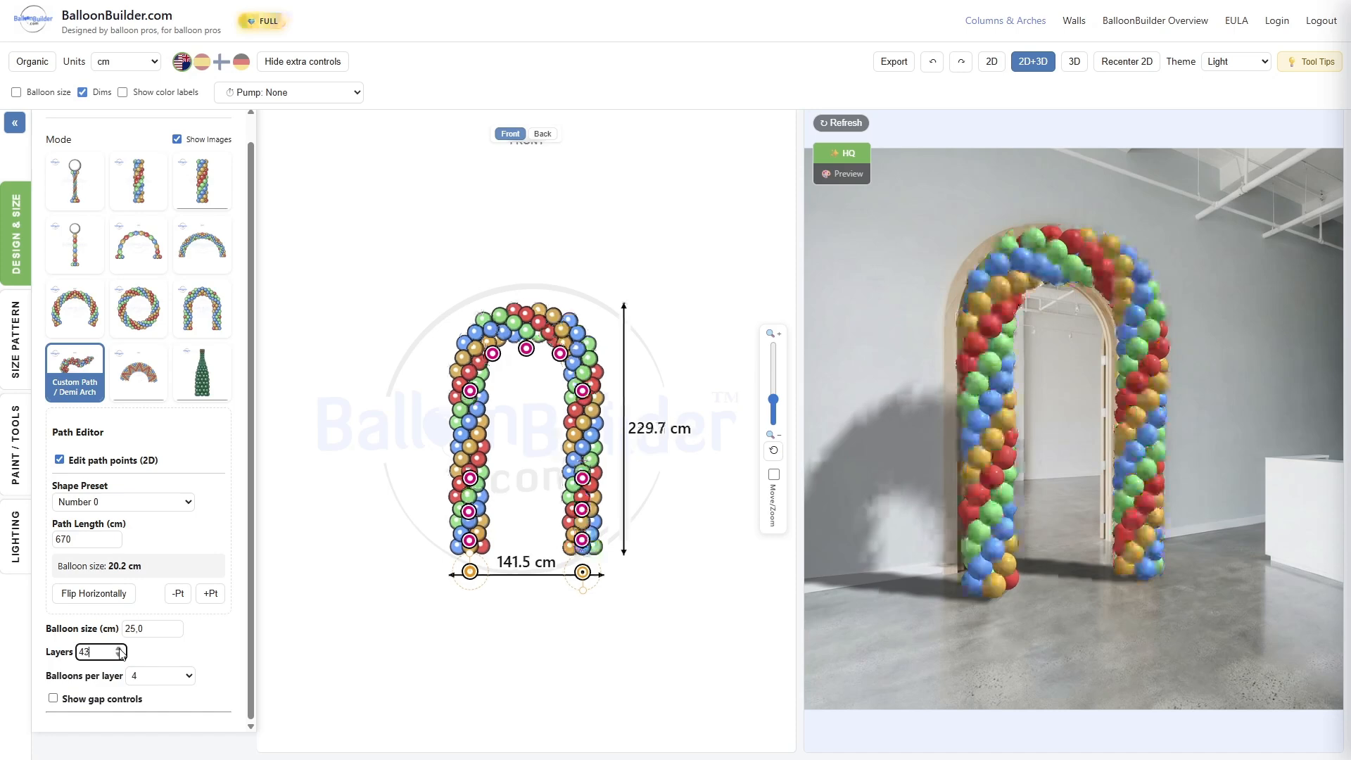
left_click(119, 650)
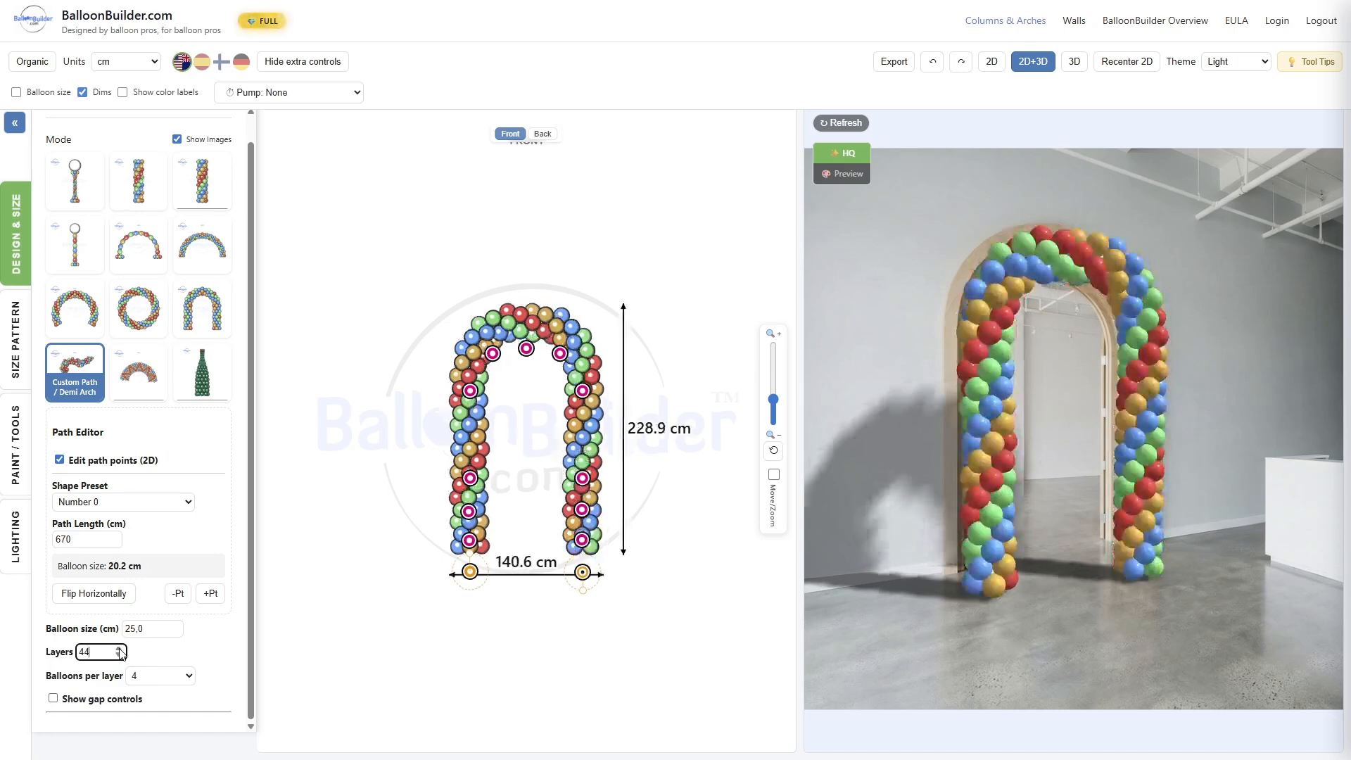
Step: Try a path length of 720 cm for the arch
left_click(114, 537)
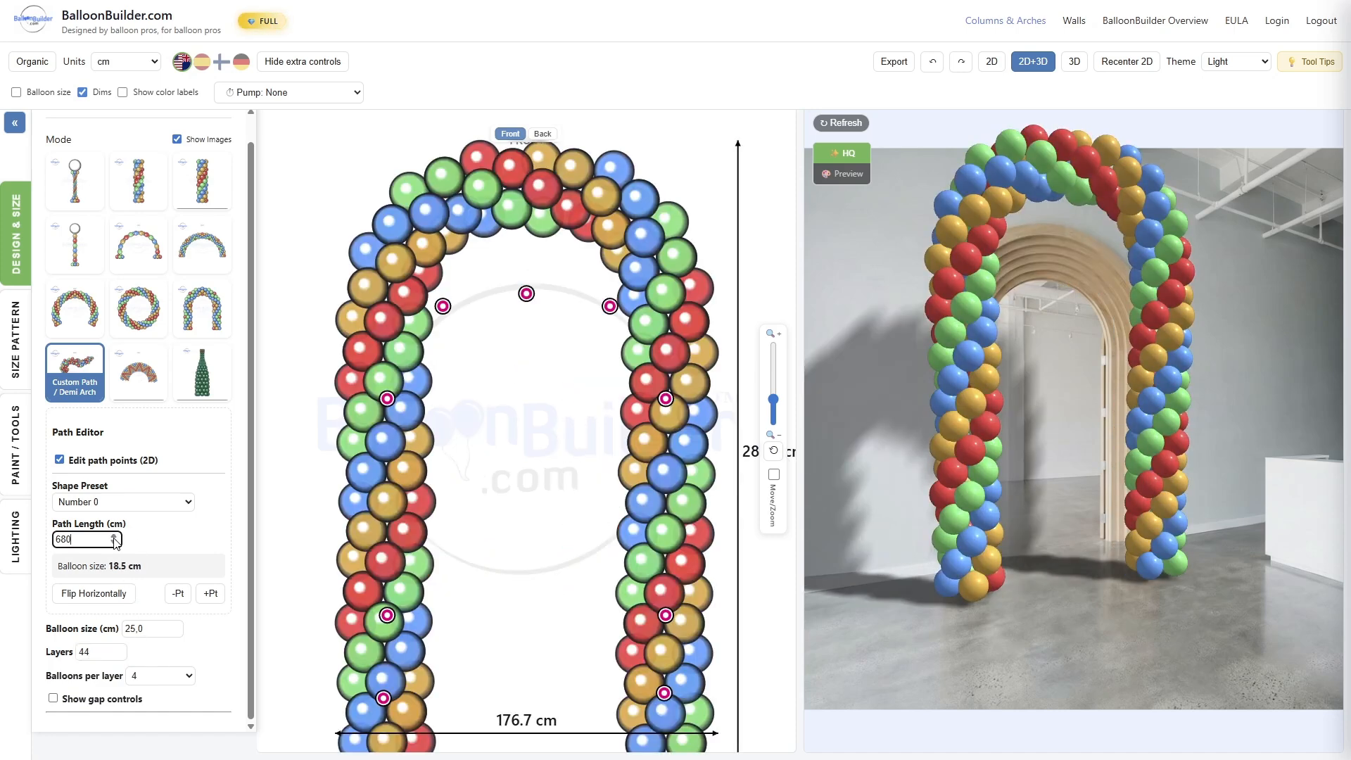
left_click(114, 537)
left_click(114, 537)
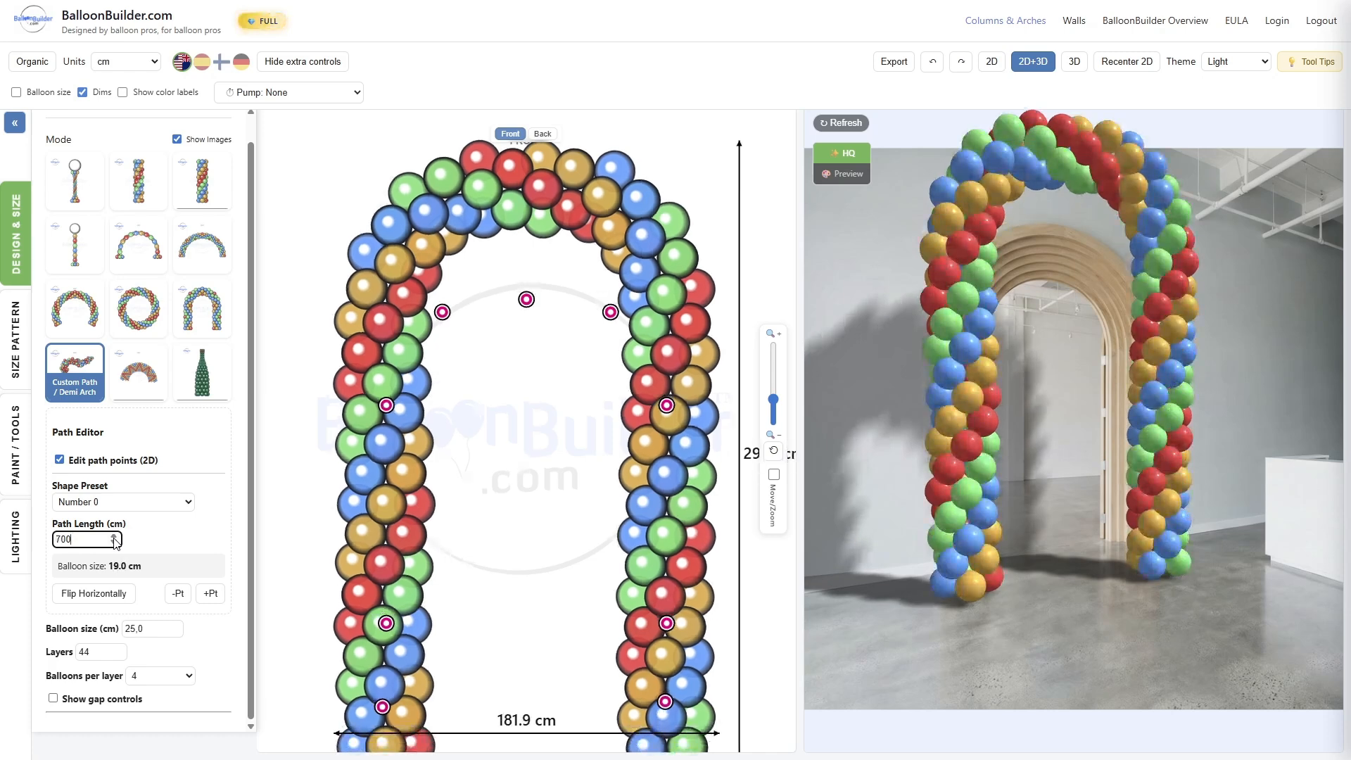
left_click(114, 537)
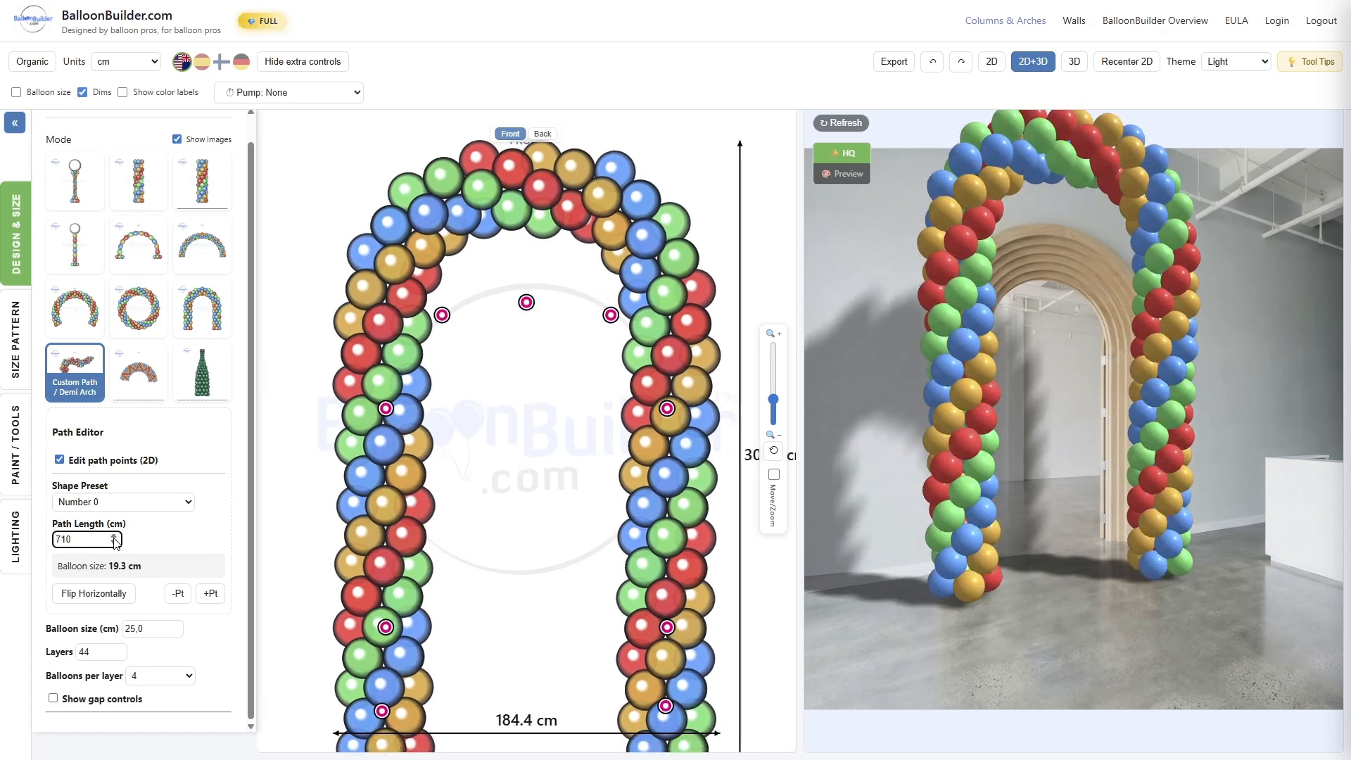
left_click(114, 537)
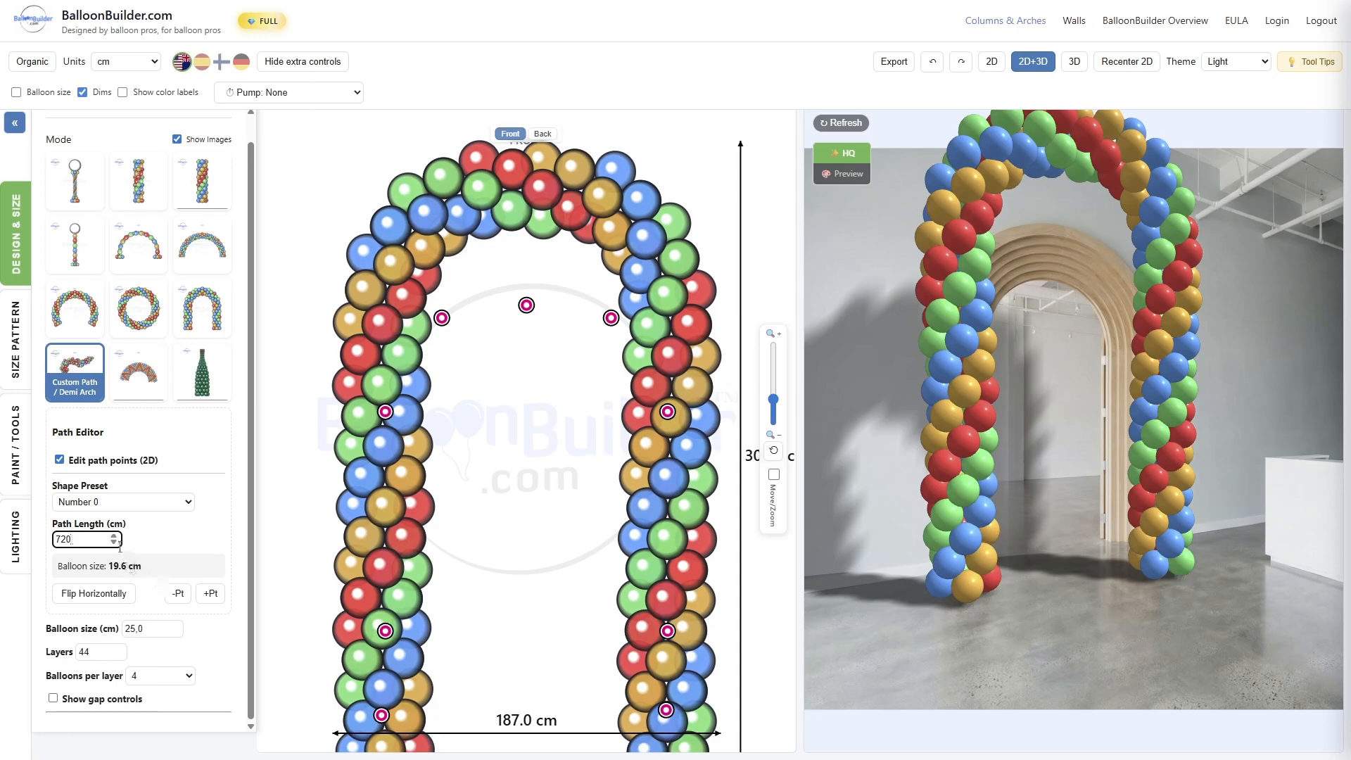
Step: Reduce the arch's path length to 540 cm to match the wooden doorway
left_click(114, 542)
left_click(114, 542)
left_click(114, 542)
left_click(114, 542)
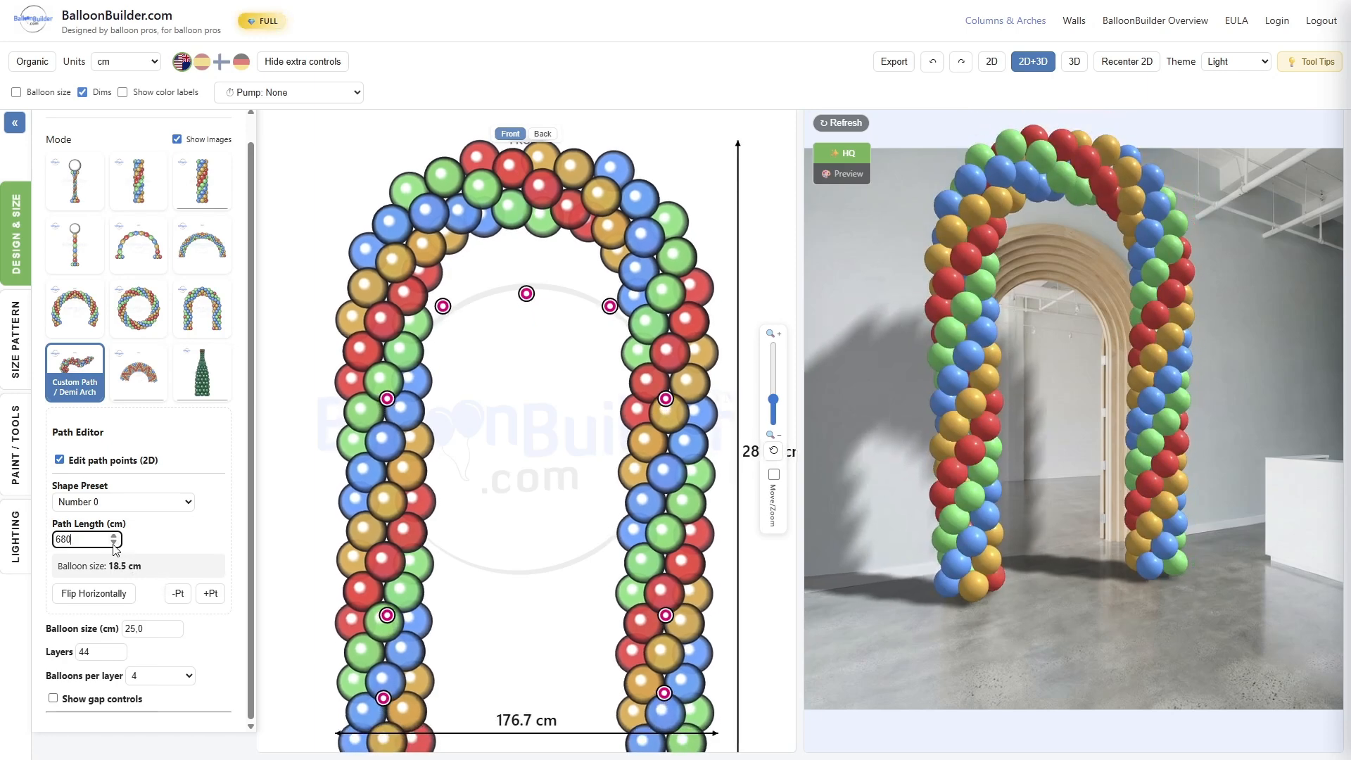
left_click(114, 542)
left_click(114, 542)
left_click(114, 542)
left_click(114, 542)
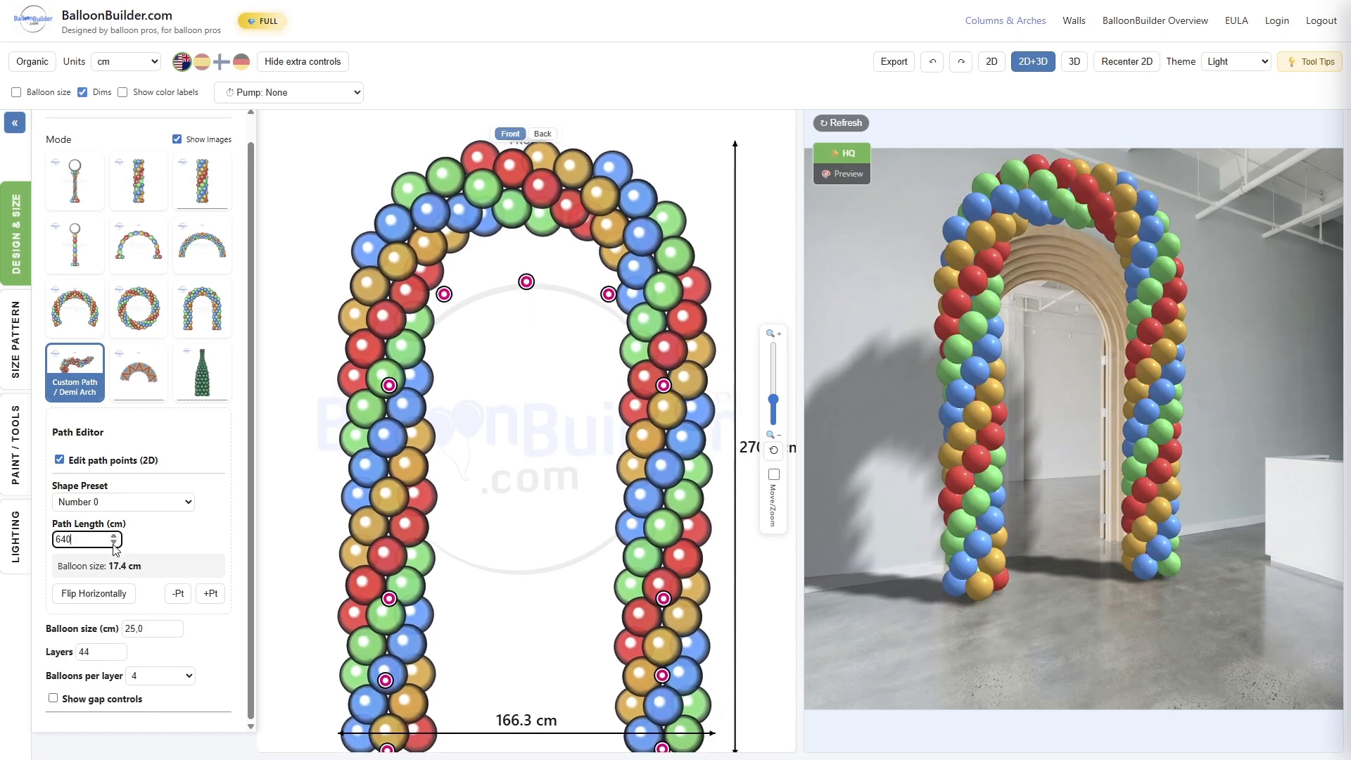
left_click(114, 542)
left_click(114, 541)
left_click(114, 542)
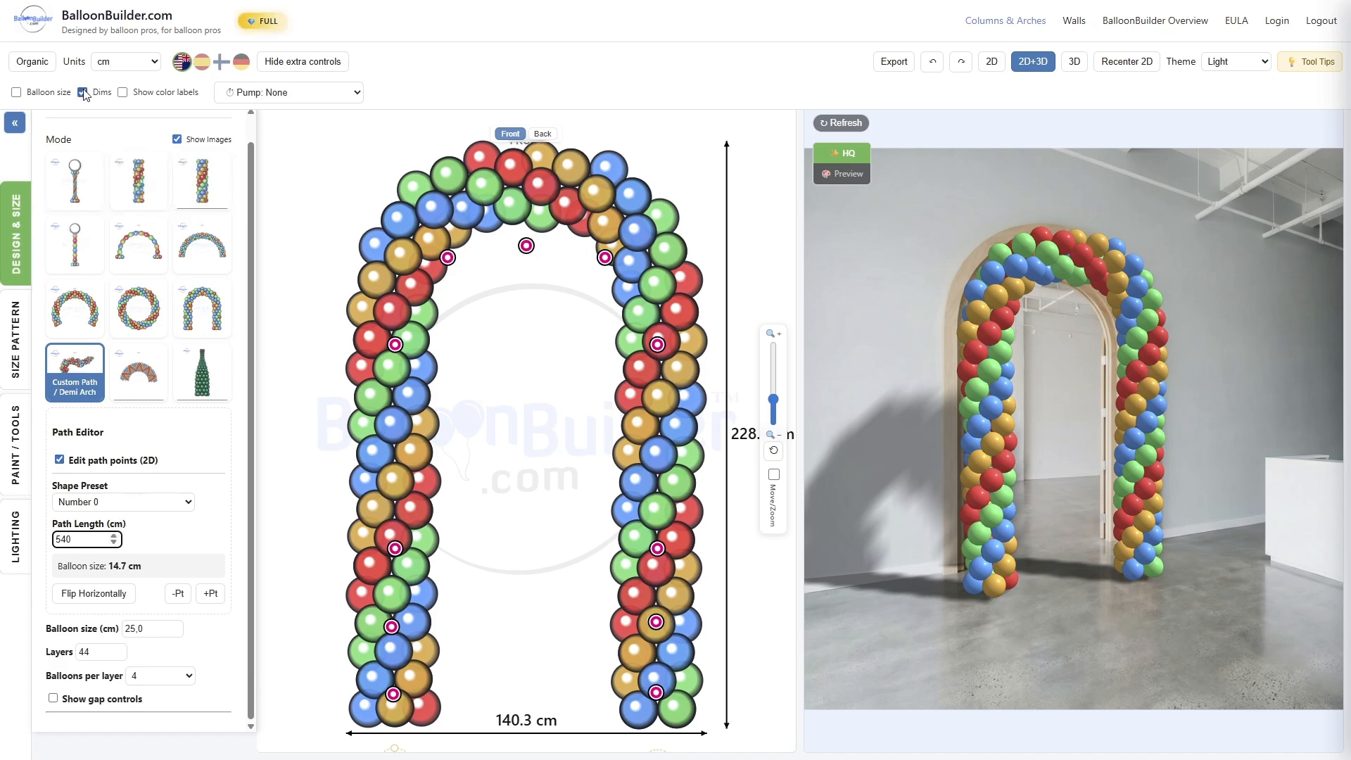
Step: Show the balloon size labels on the arch, hide them again, and check the calculated balloon size in the path settings
left_click(16, 92)
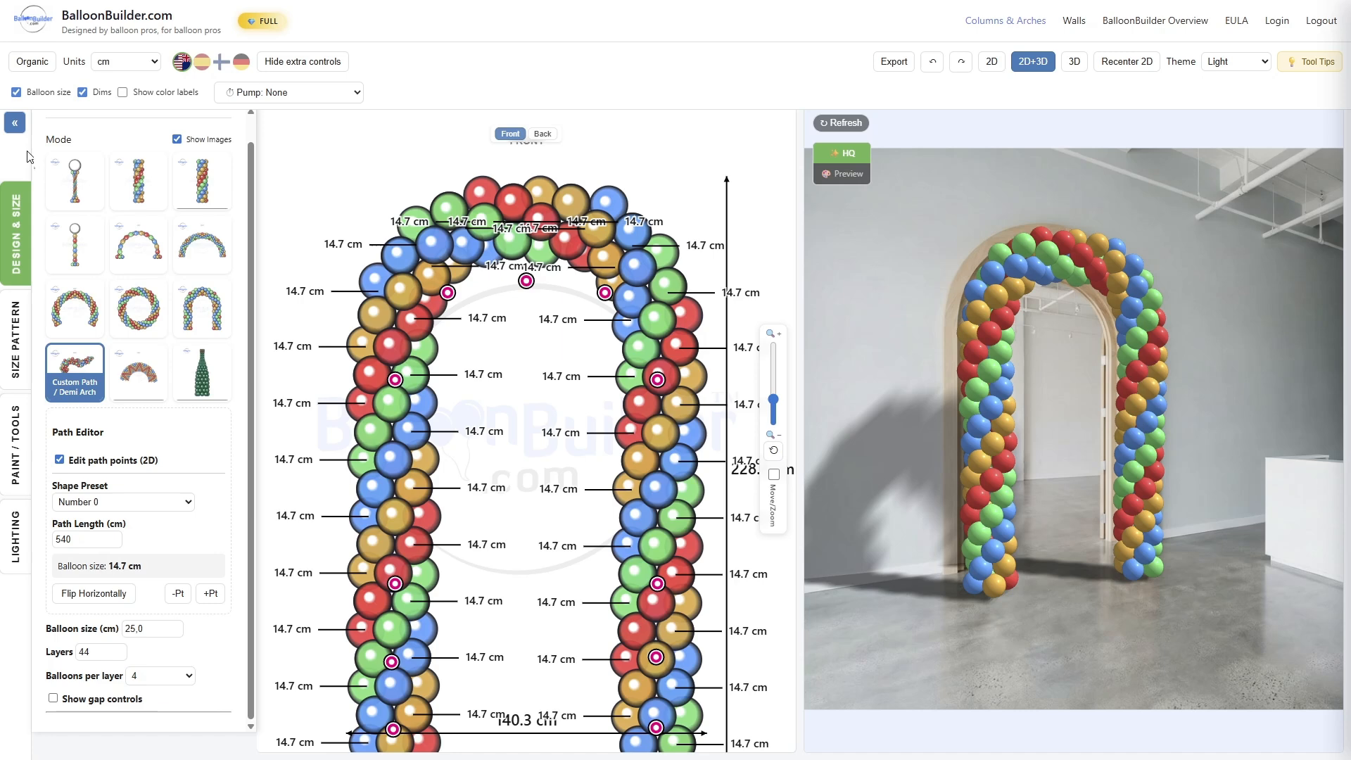
left_click(16, 92)
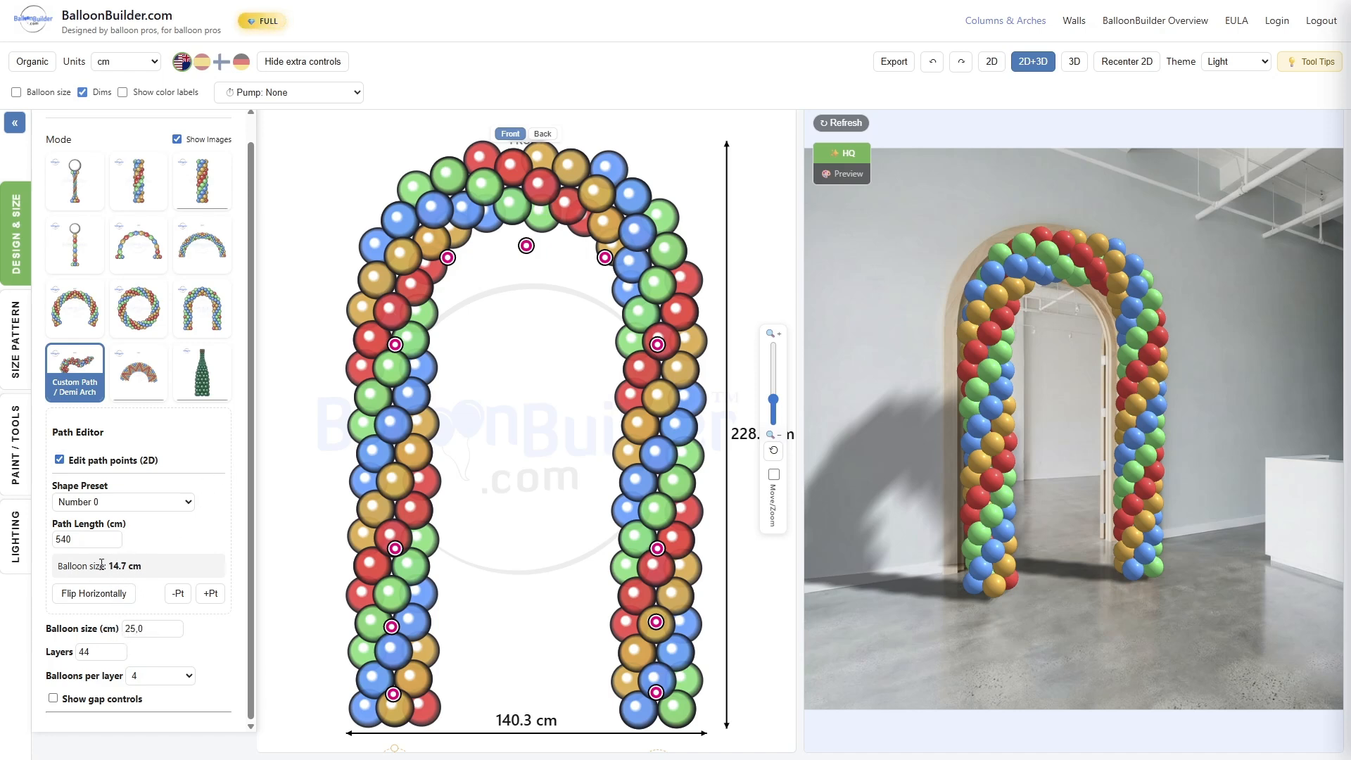
left_click_drag(102, 565, 144, 568)
left_click(183, 527)
mouse_move(107, 566)
left_mouse_down()
mouse_move(141, 570)
mouse_move(111, 570)
left_mouse_up()
left_click(142, 578)
Step: Reduce the arch's number of layers to 35 to get larger balloons
left_click(118, 655)
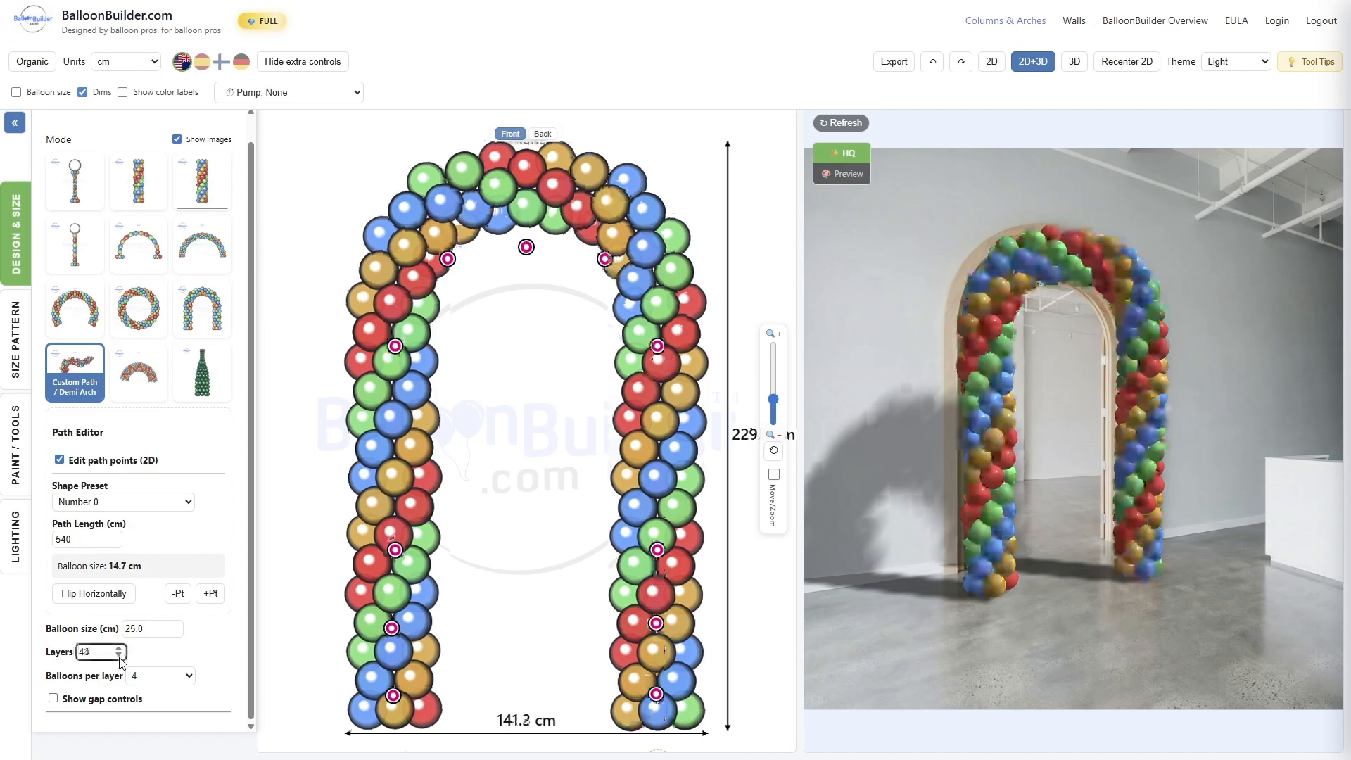
left_click(118, 656)
left_click(118, 656)
left_click(118, 656)
left_click(118, 656)
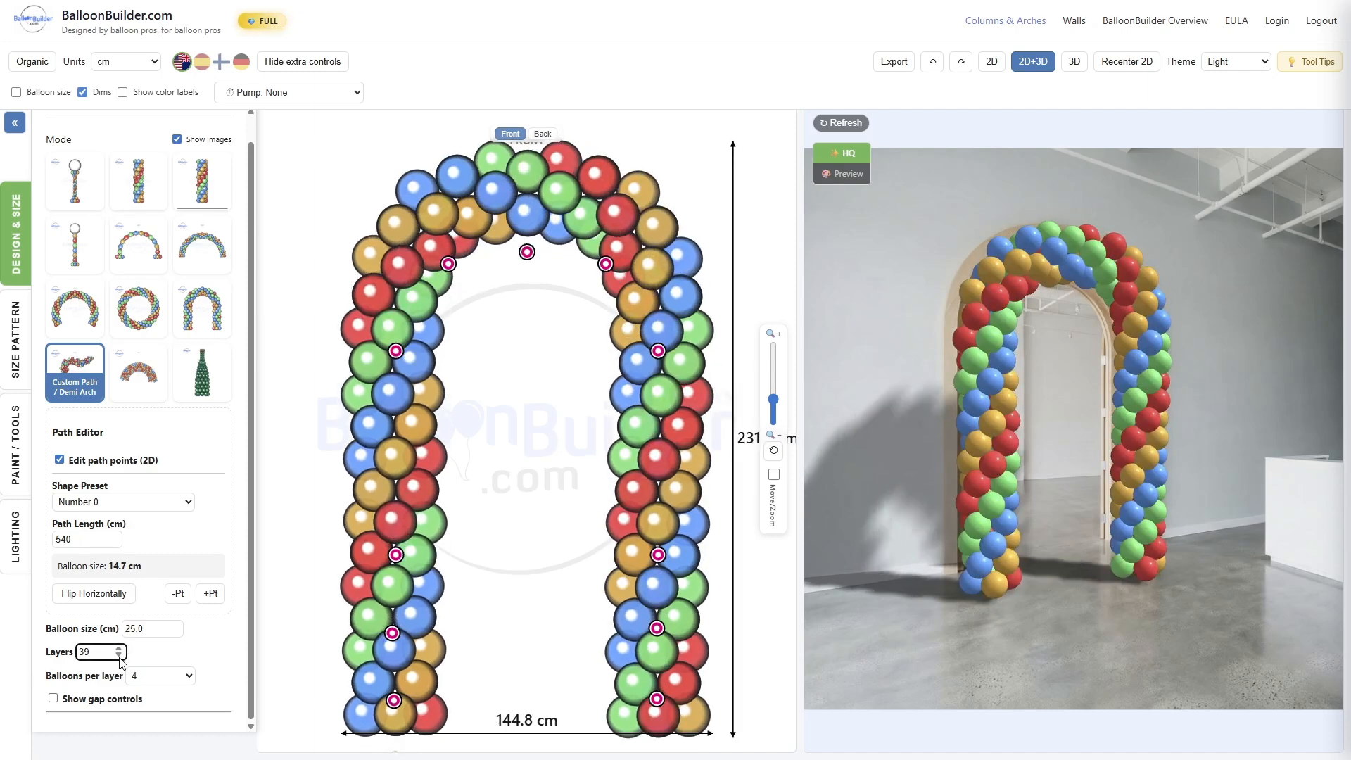
left_click(119, 656)
left_click(118, 656)
left_click(118, 656)
left_click(118, 656)
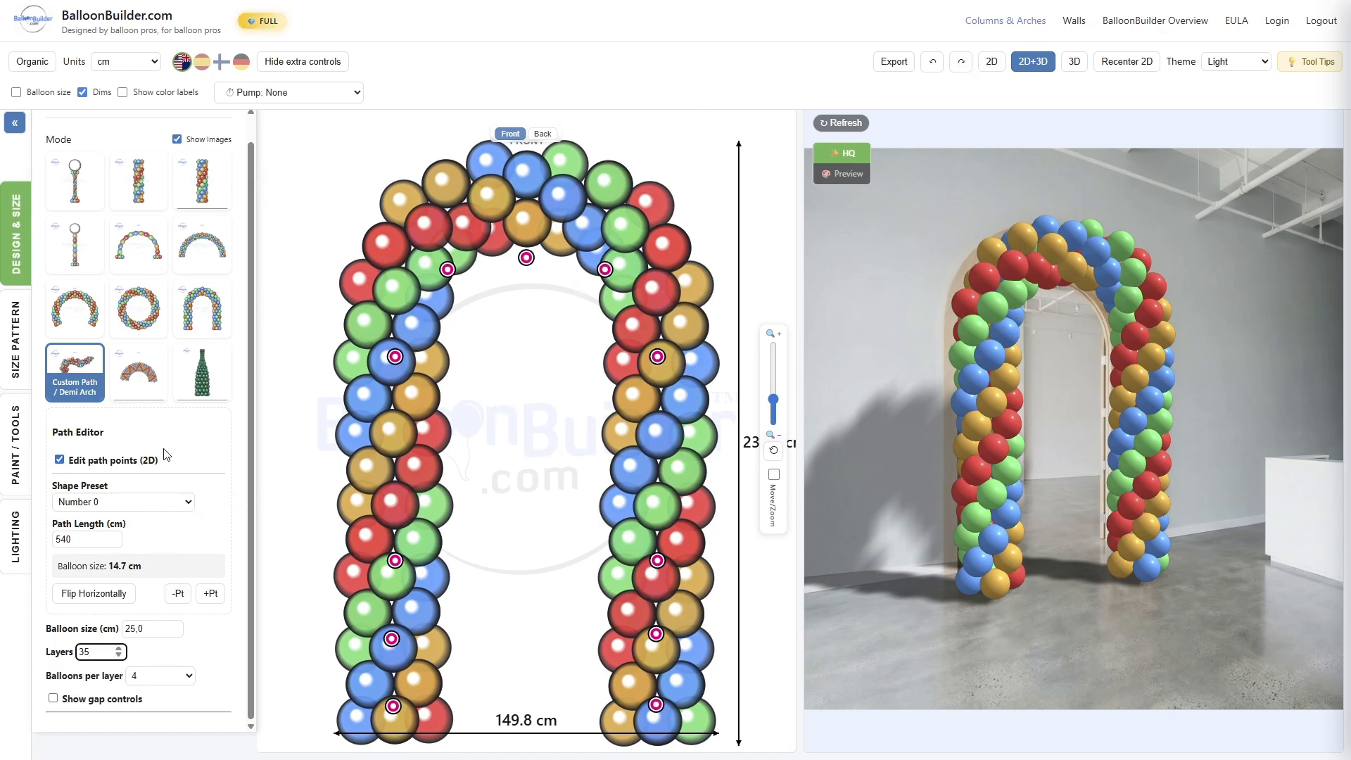
Step: Increase the arch's path length to 580 cm
left_click(115, 537)
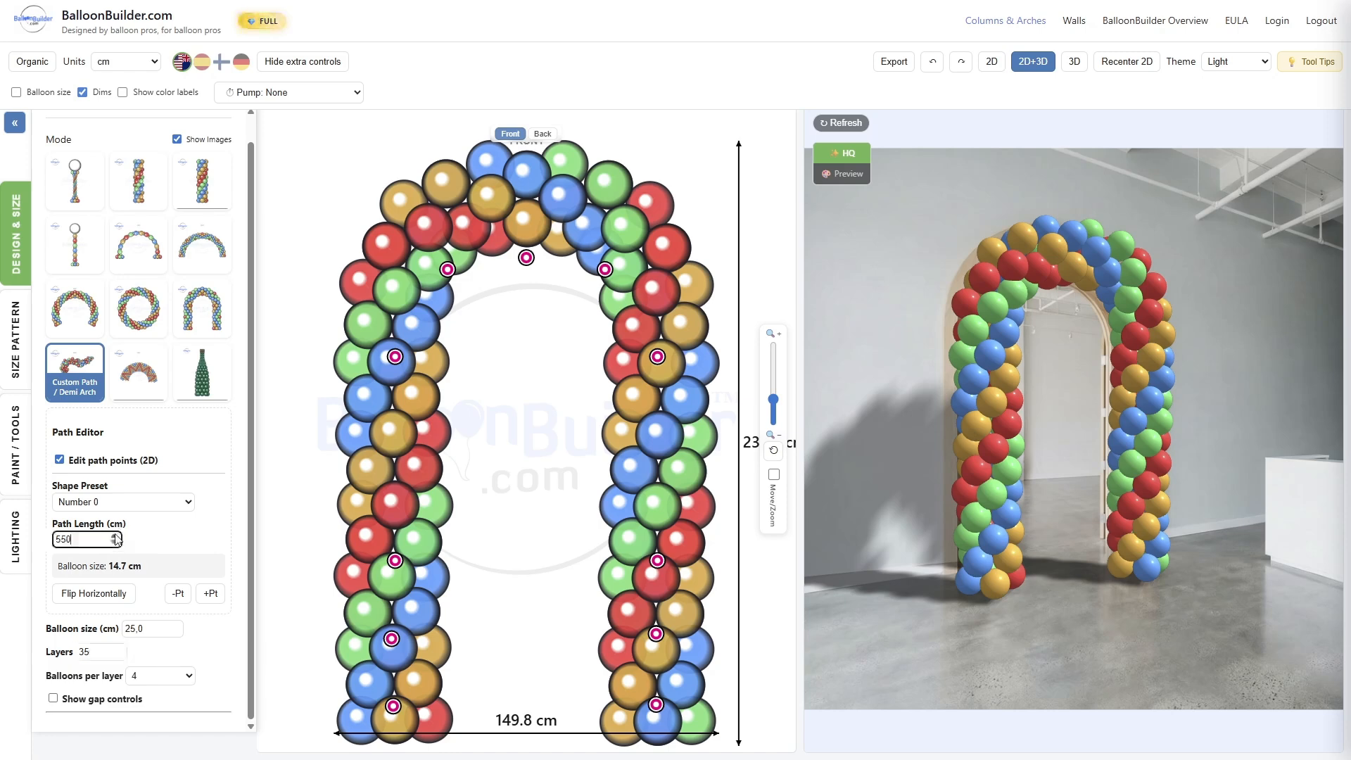
left_click(115, 539)
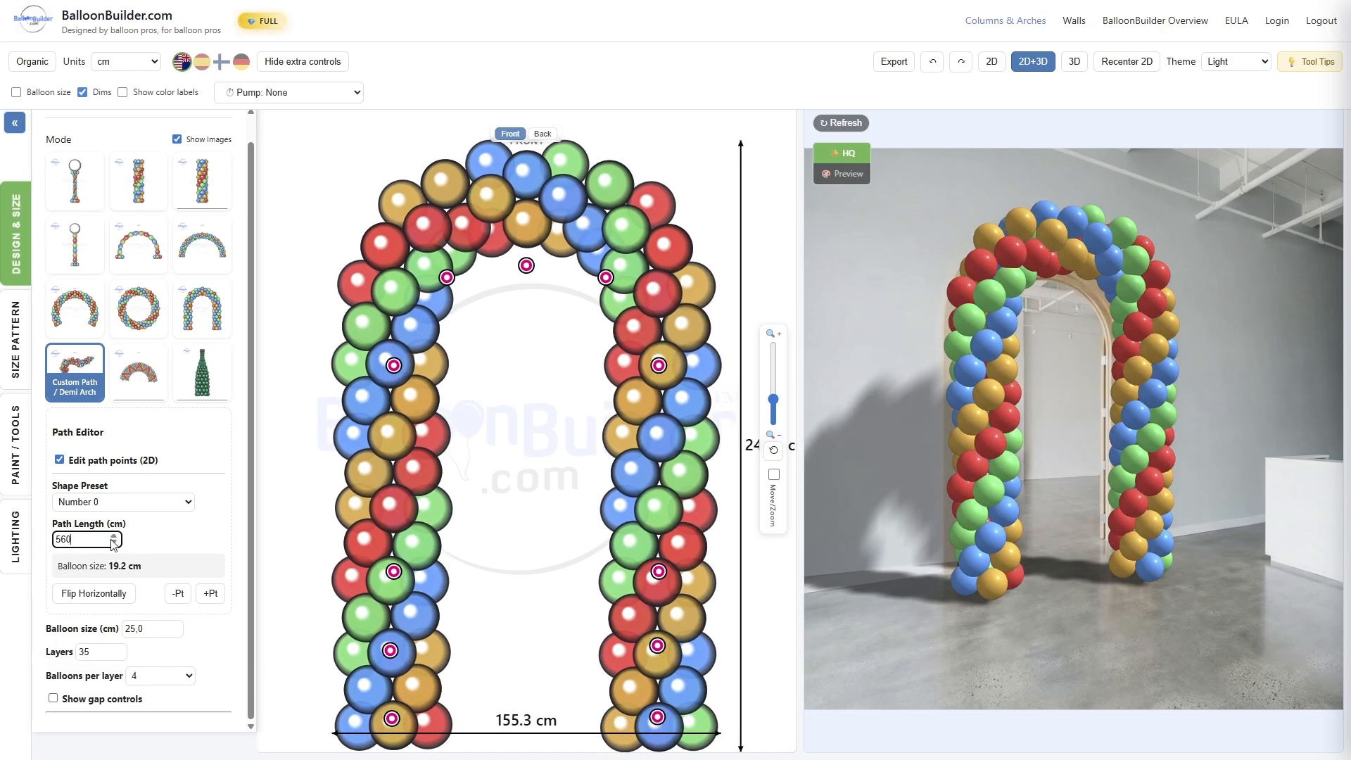
left_click(115, 539)
left_click(115, 537)
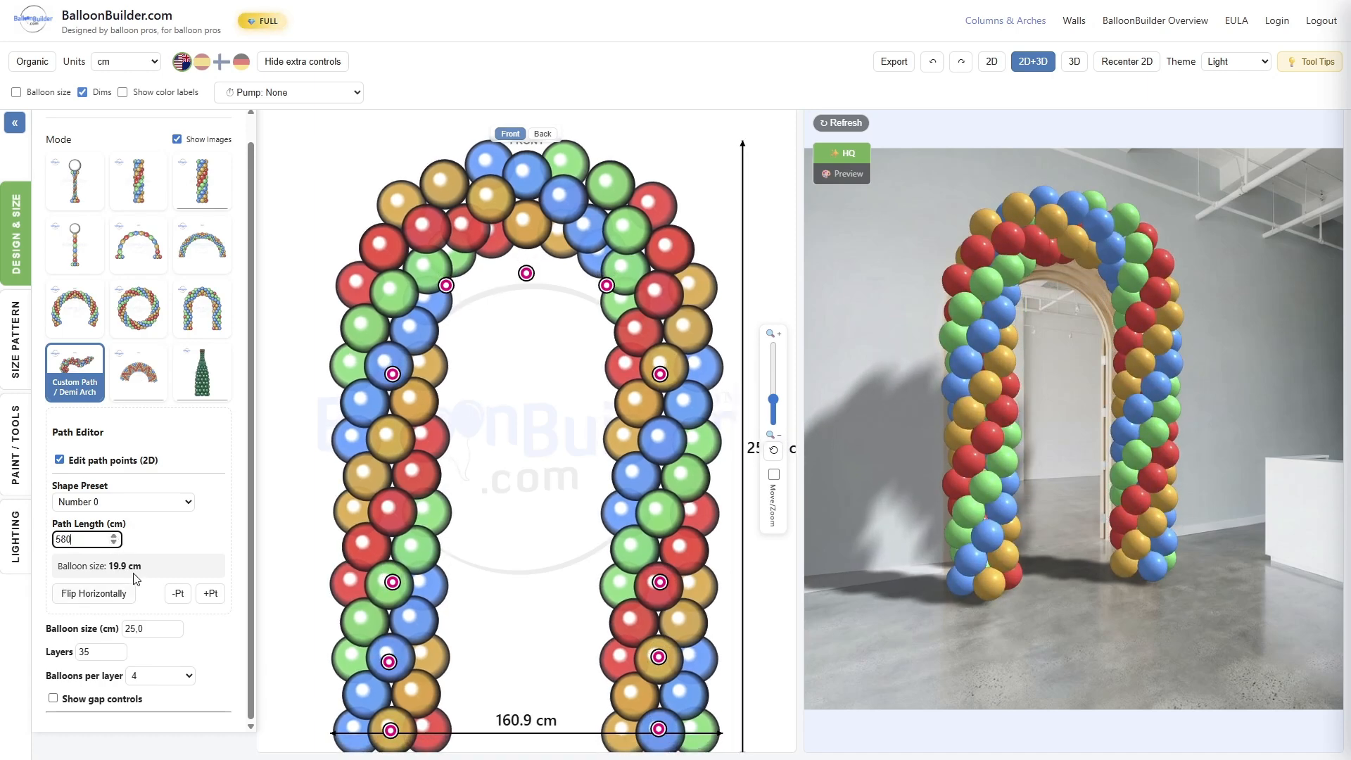
Step: Reduce the arch's number of layers to 31
left_click(119, 655)
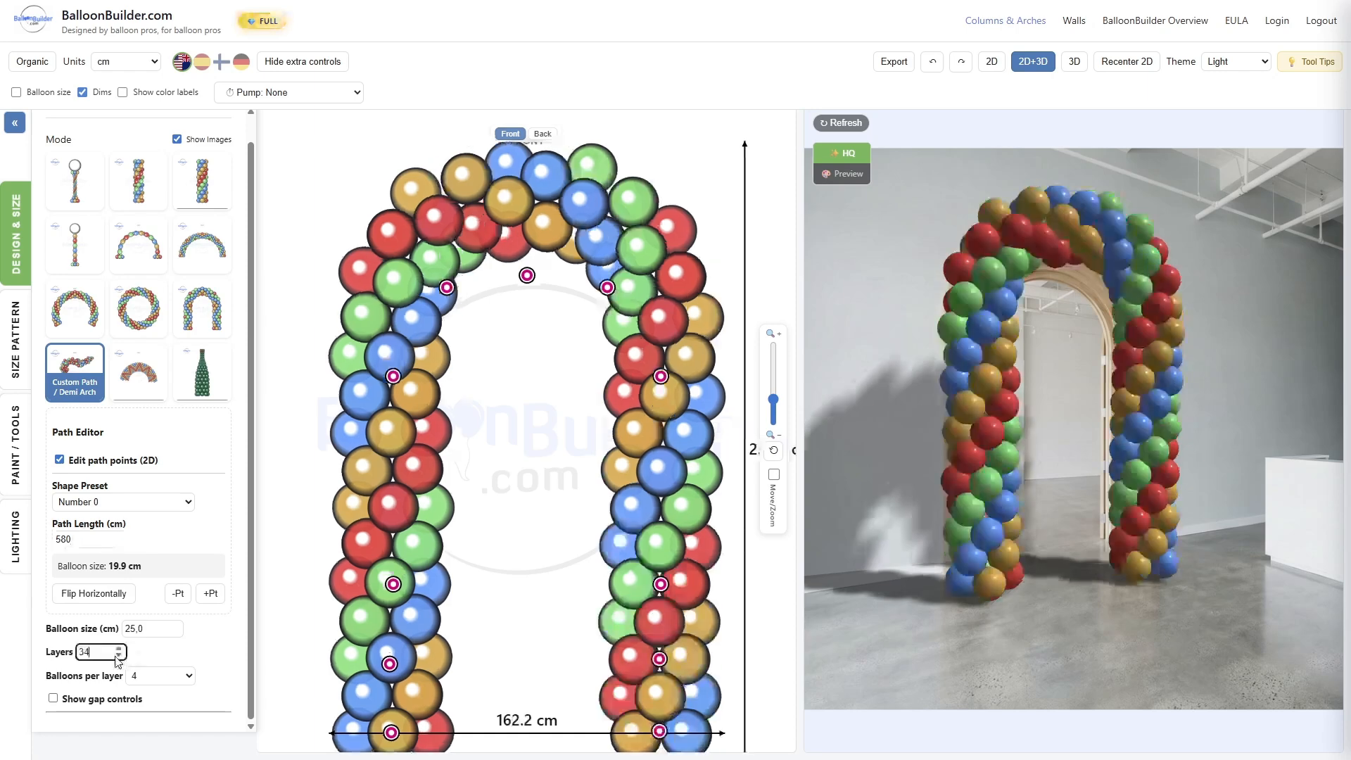
left_click(118, 656)
double_click(119, 655)
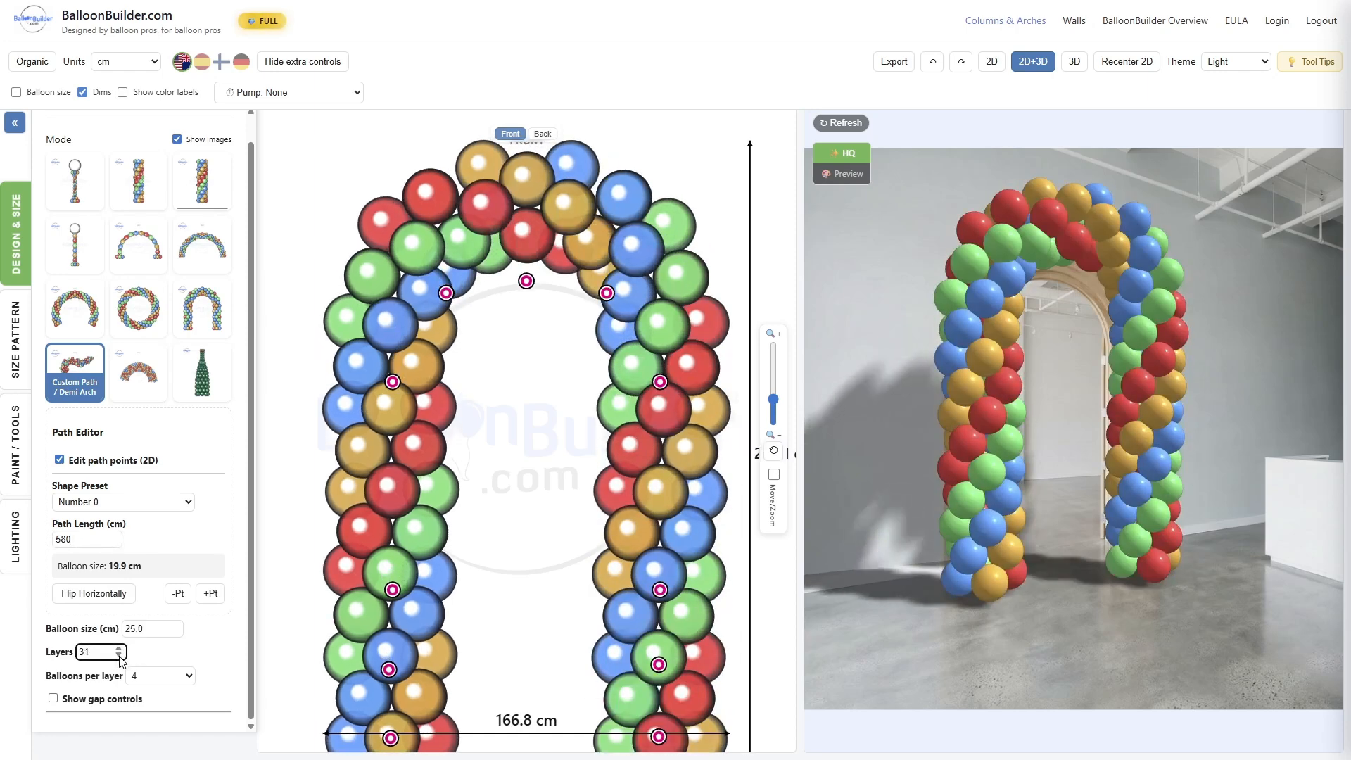
Step: Recalculate the balloon size by changing the path length, trying 600 cm and settling on 570 cm
left_click(114, 543)
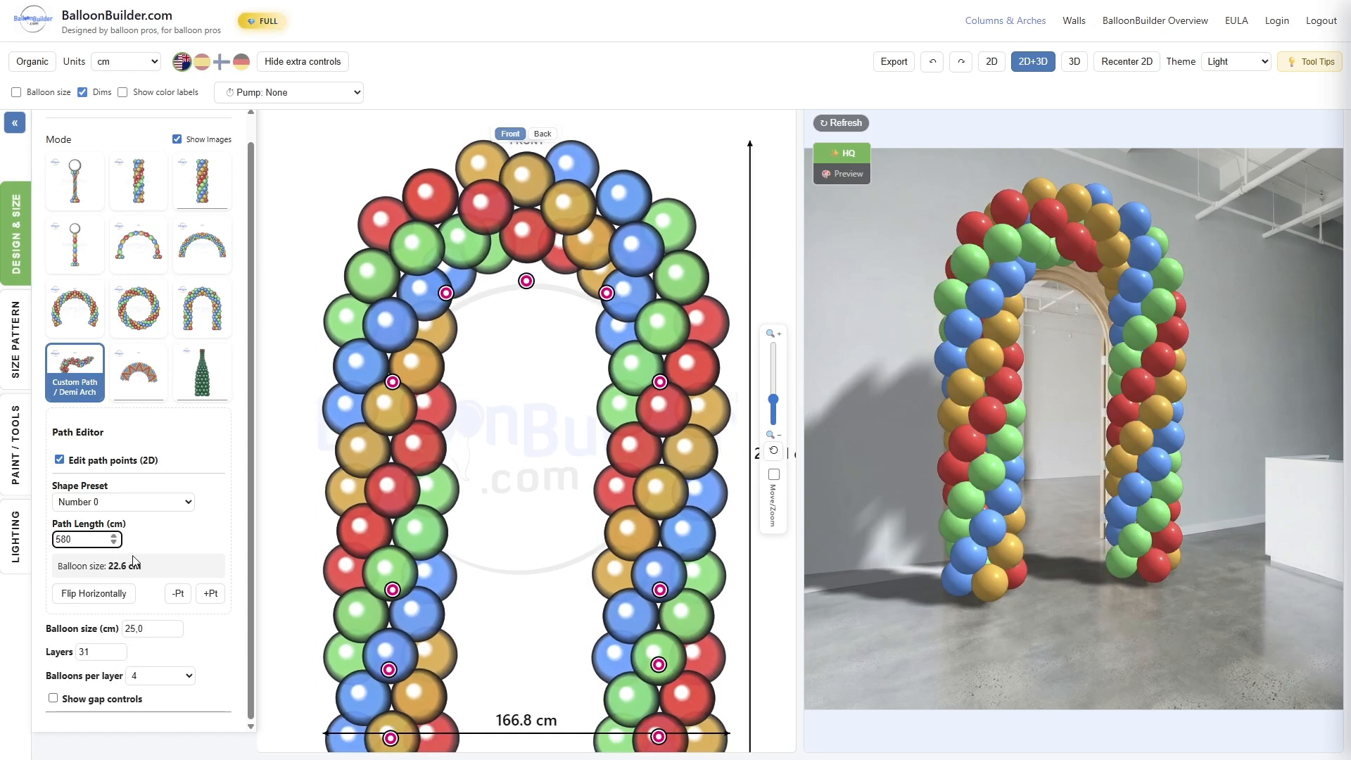
left_click(114, 537)
left_click(114, 536)
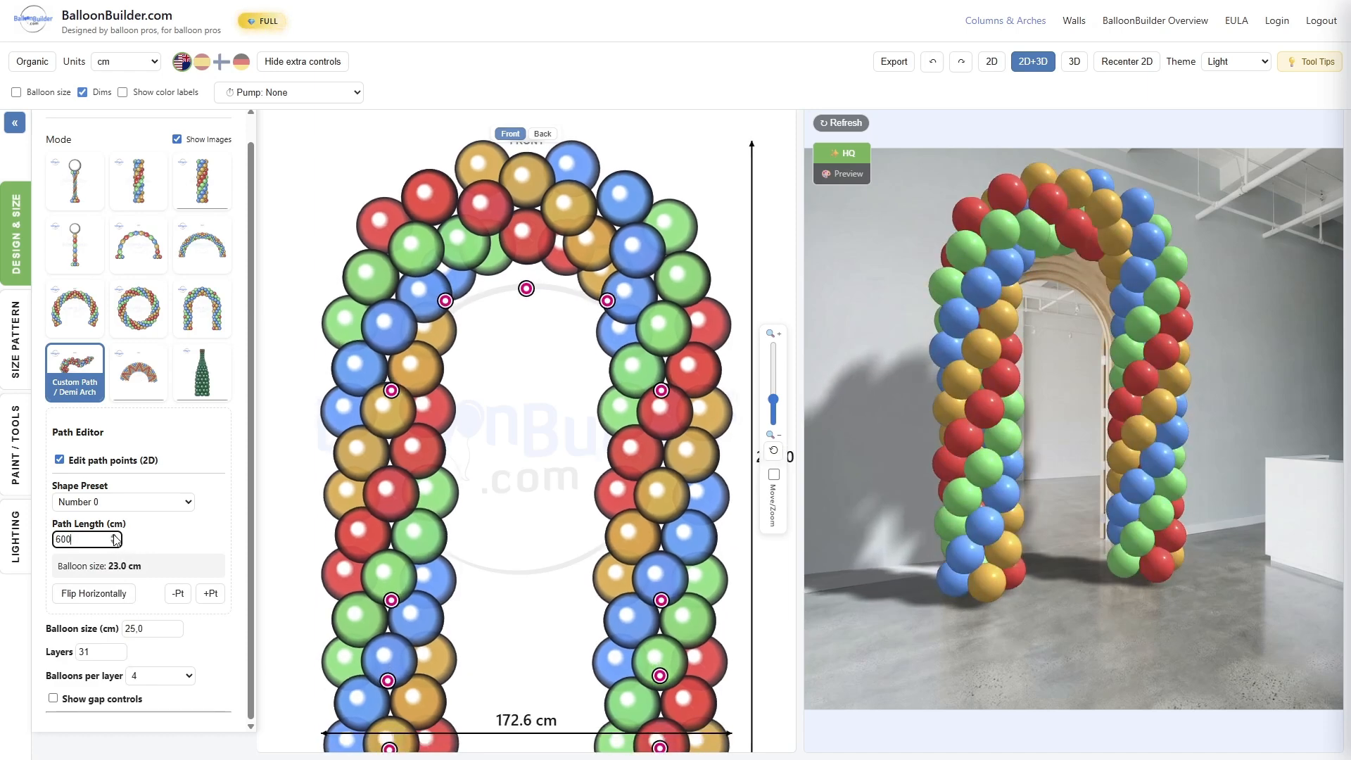
left_click(114, 543)
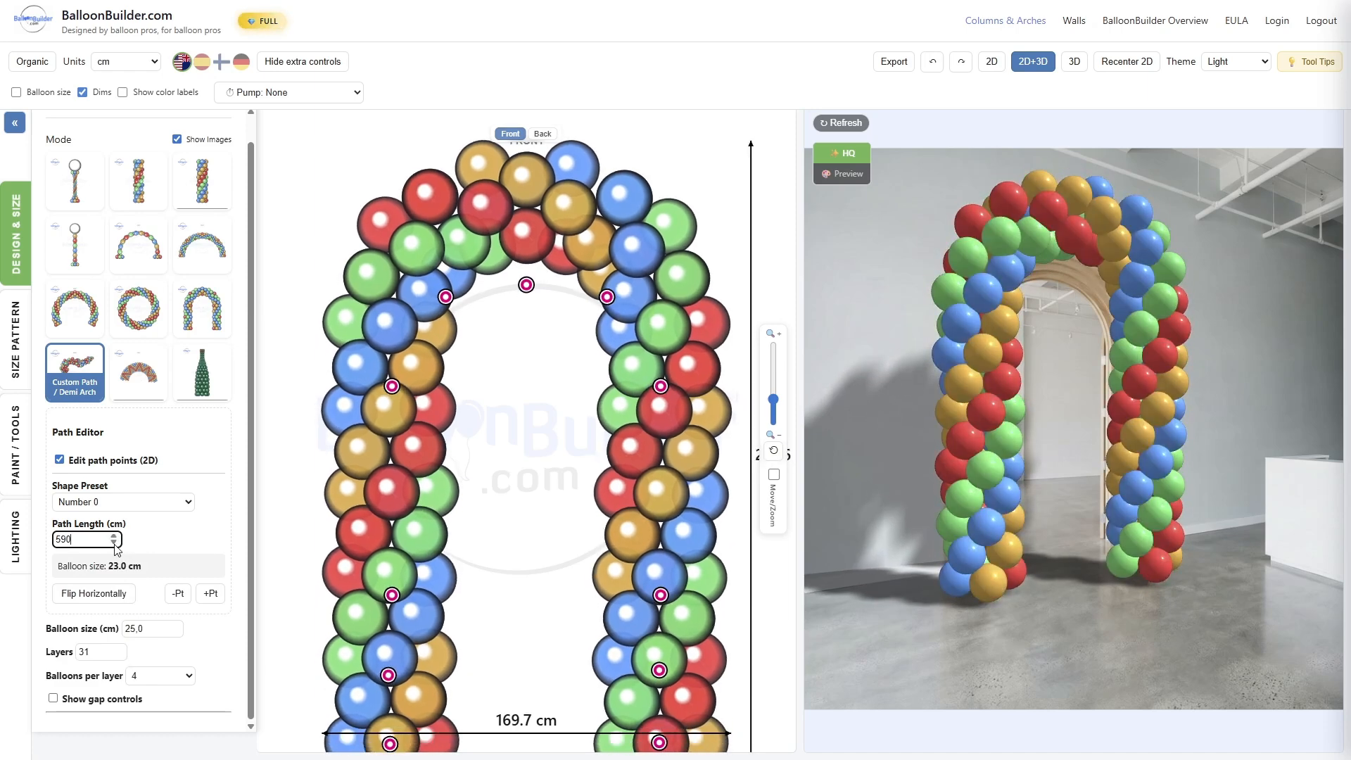
left_click(114, 543)
left_click(114, 543)
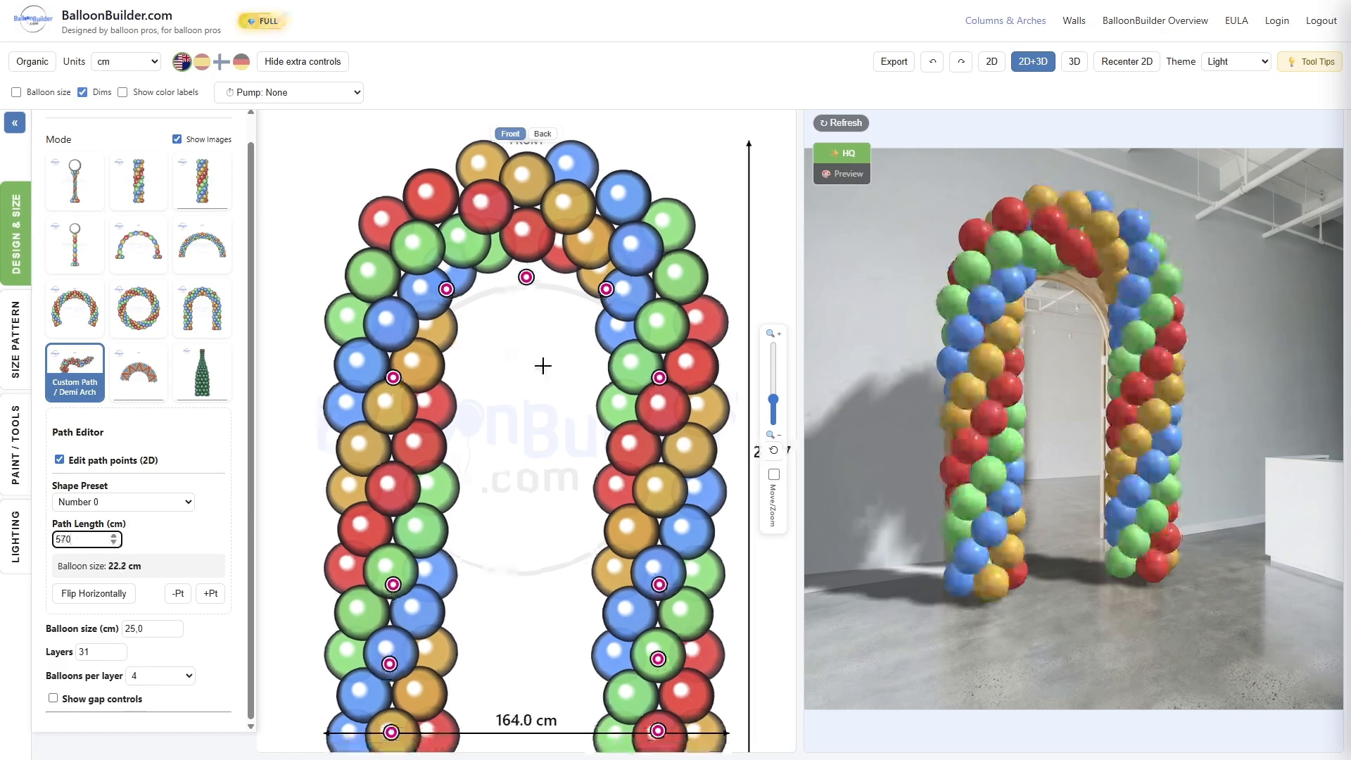
Step: Adjust the arch's angle slightly in the 3D scene around the wooden doorway
left_click(777, 408)
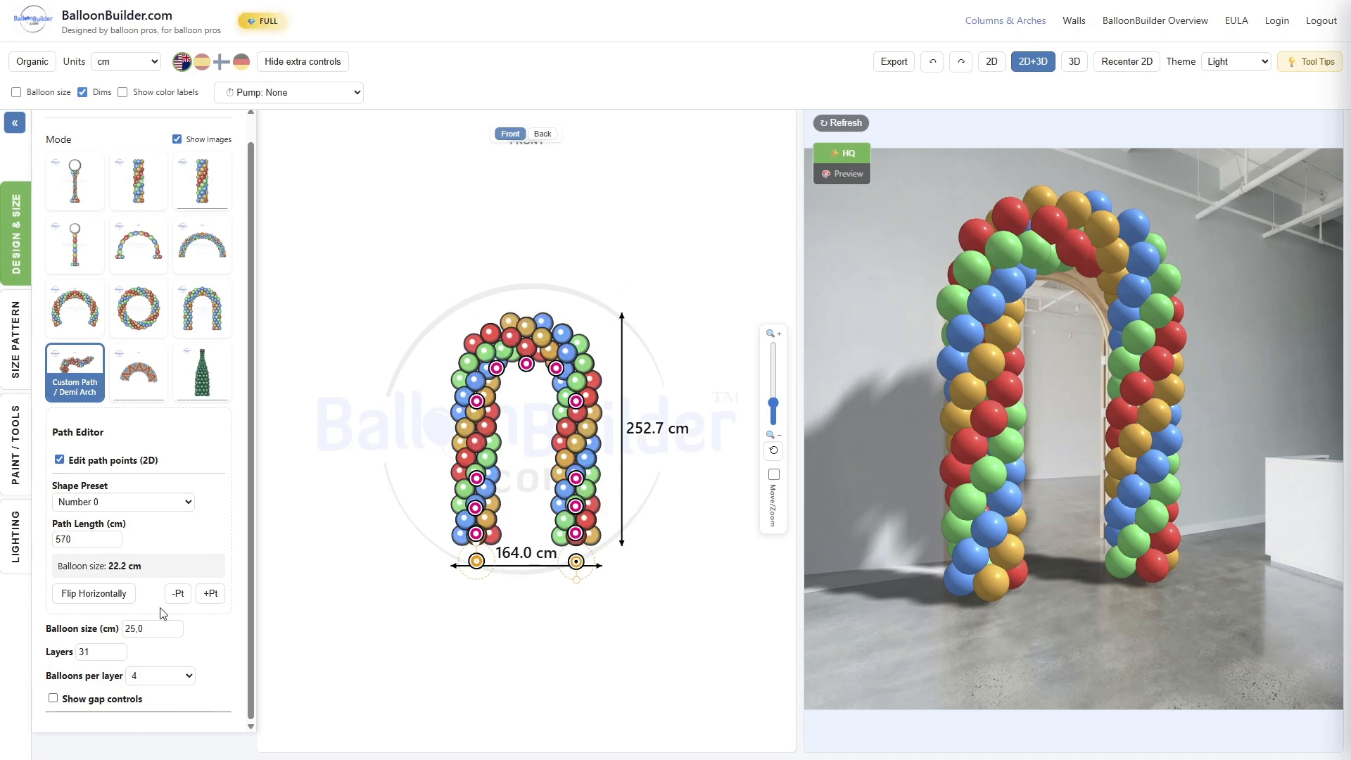
left_click(90, 654)
left_click(1008, 517)
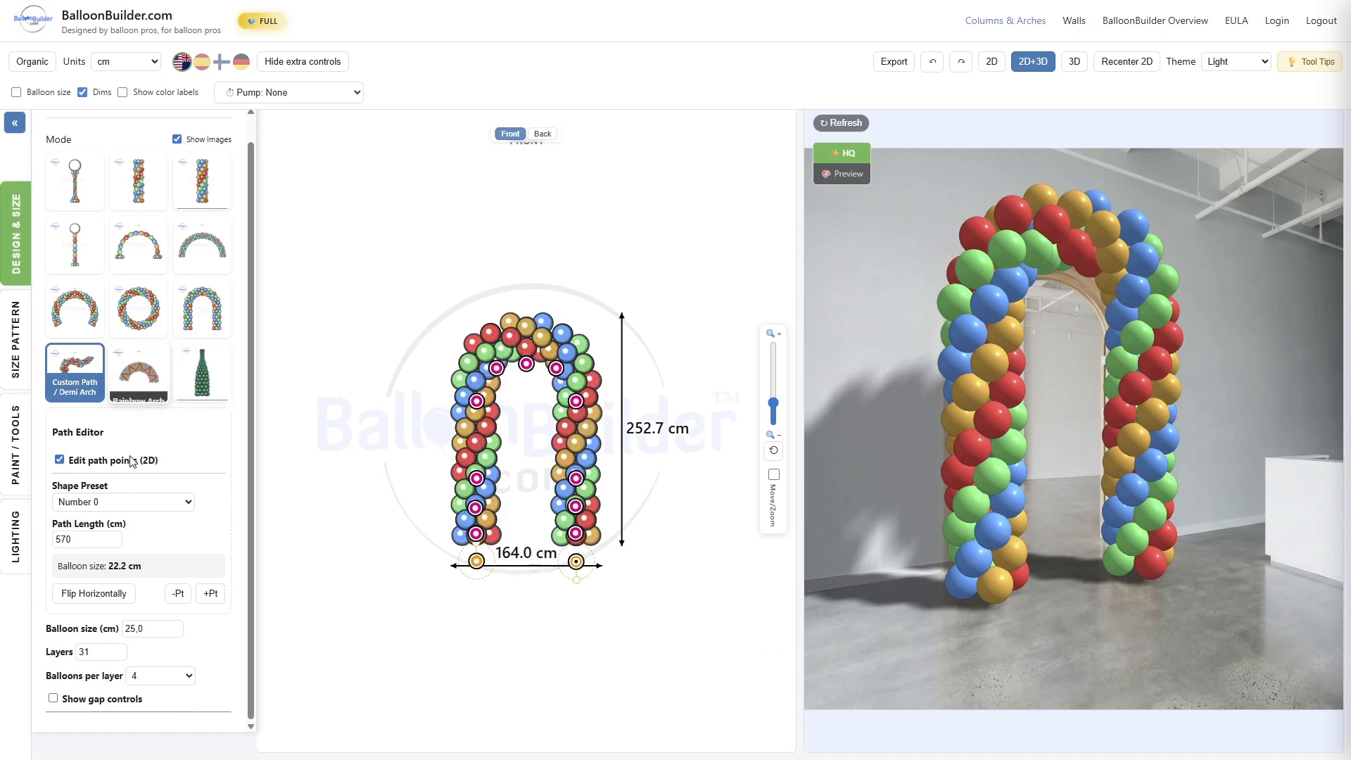
Step: Switch the shape preset to Square Arch and set its path length to 800 cm
left_click(156, 504)
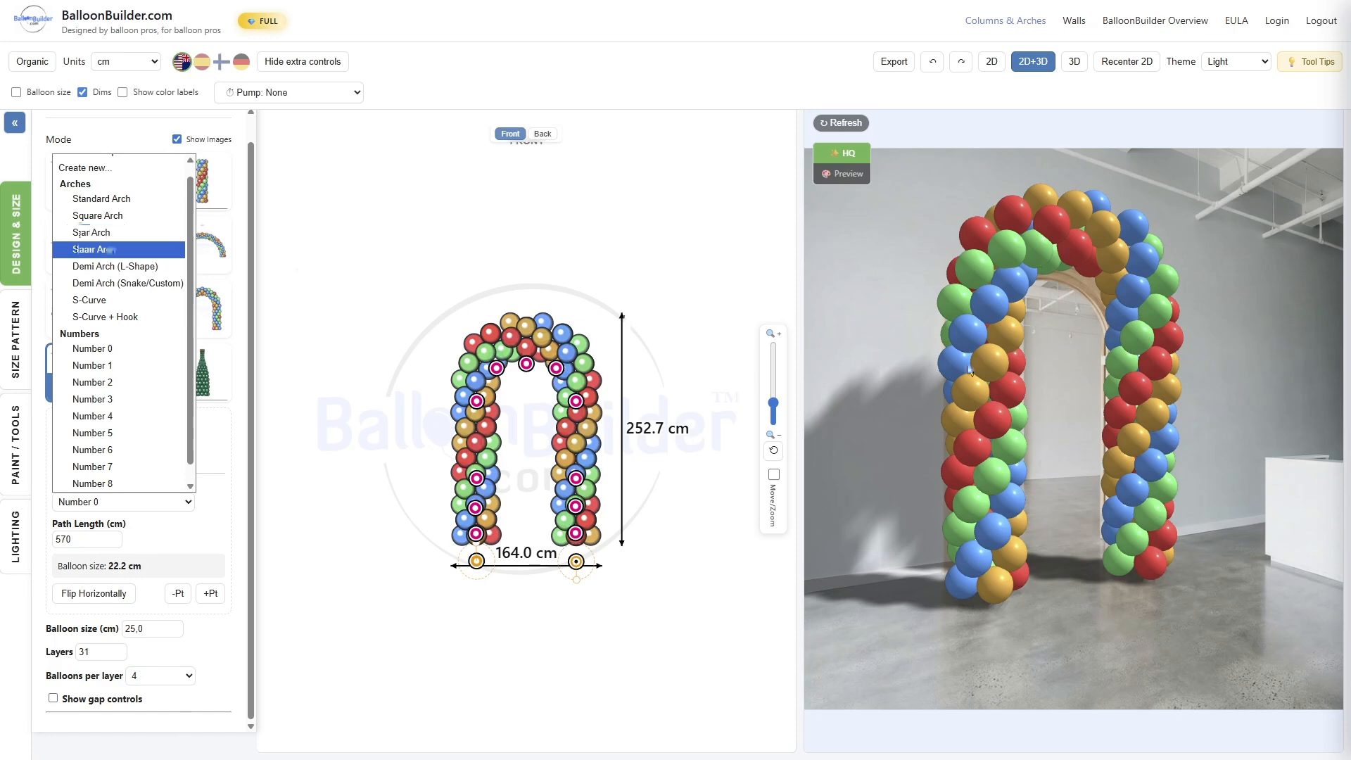
left_click(103, 219)
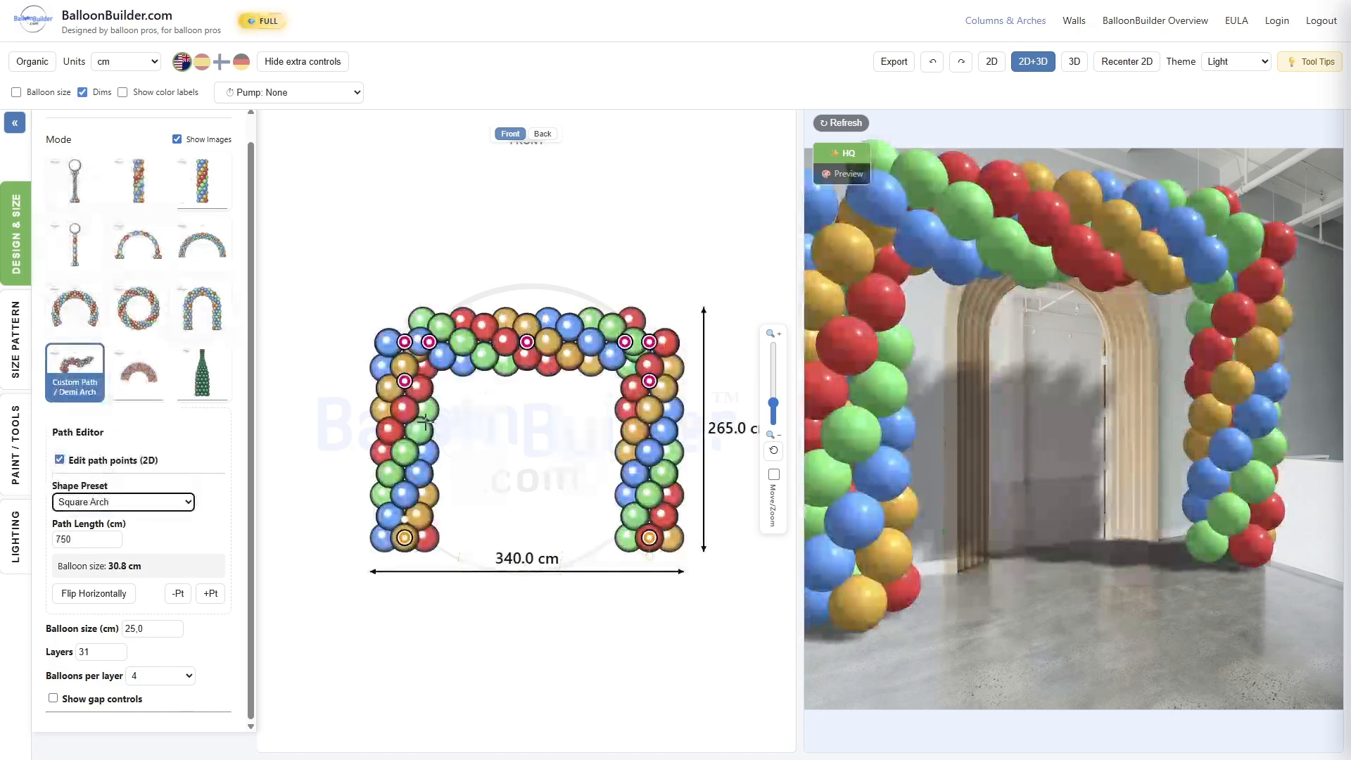
left_click(114, 536)
left_click(114, 536)
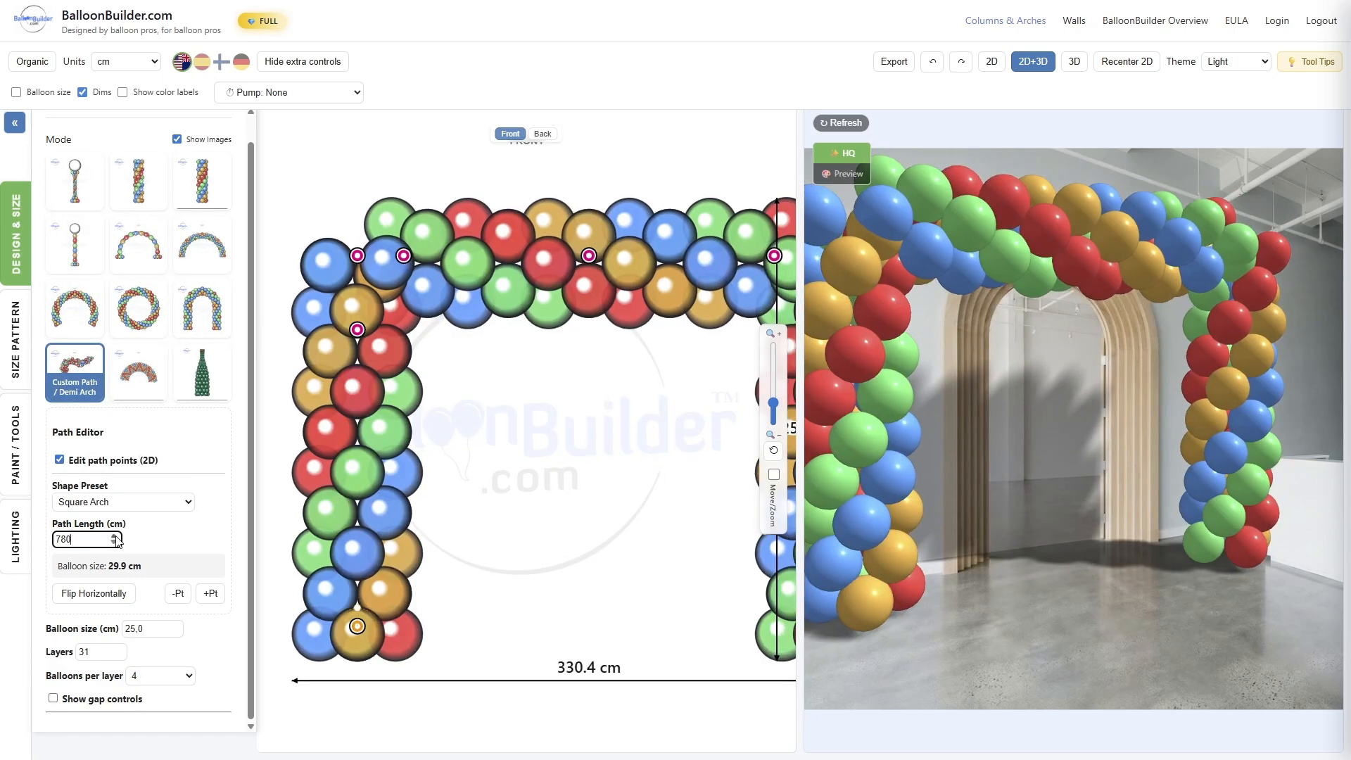
left_click(114, 536)
left_click(114, 536)
left_click(114, 536)
left_click(774, 449)
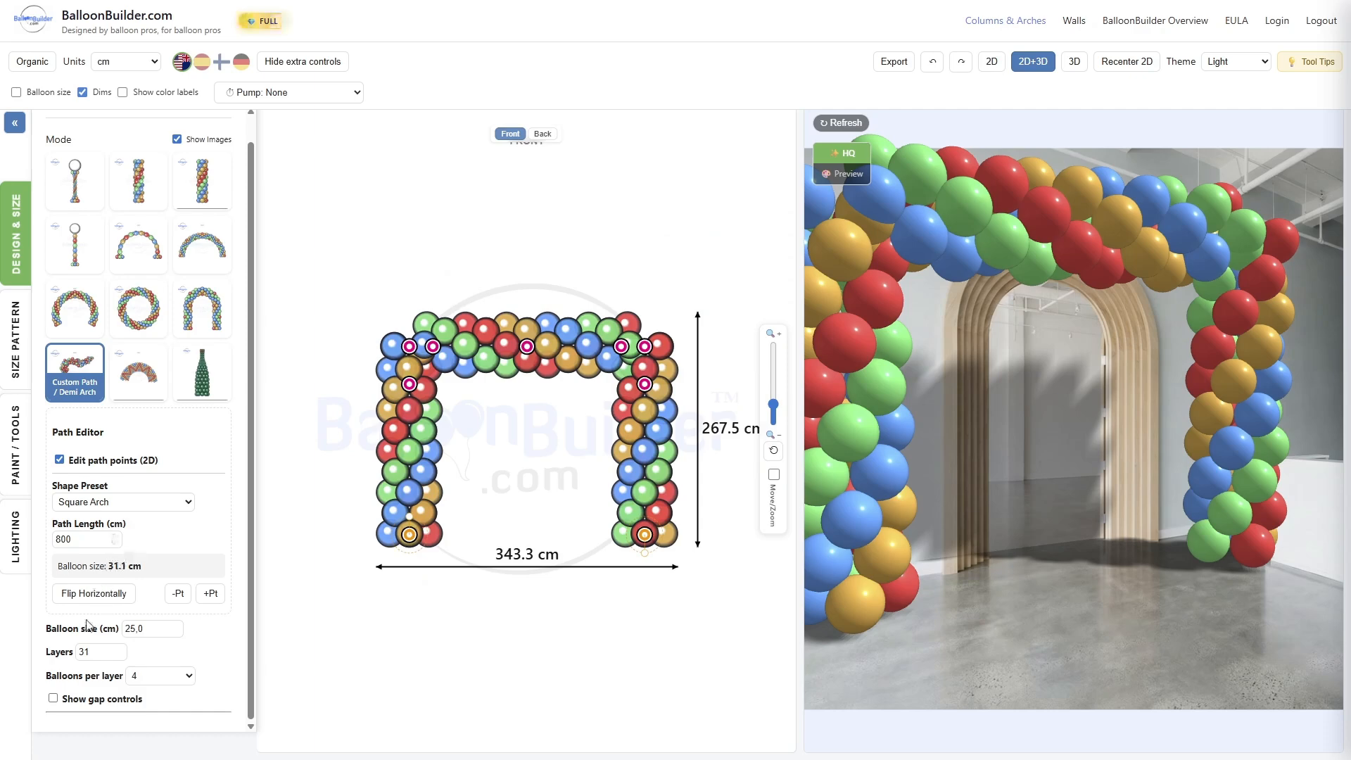
Step: Increase the square arch's number of layers to 46
left_click(119, 650)
left_click(119, 650)
left_click(119, 650)
left_click(119, 650)
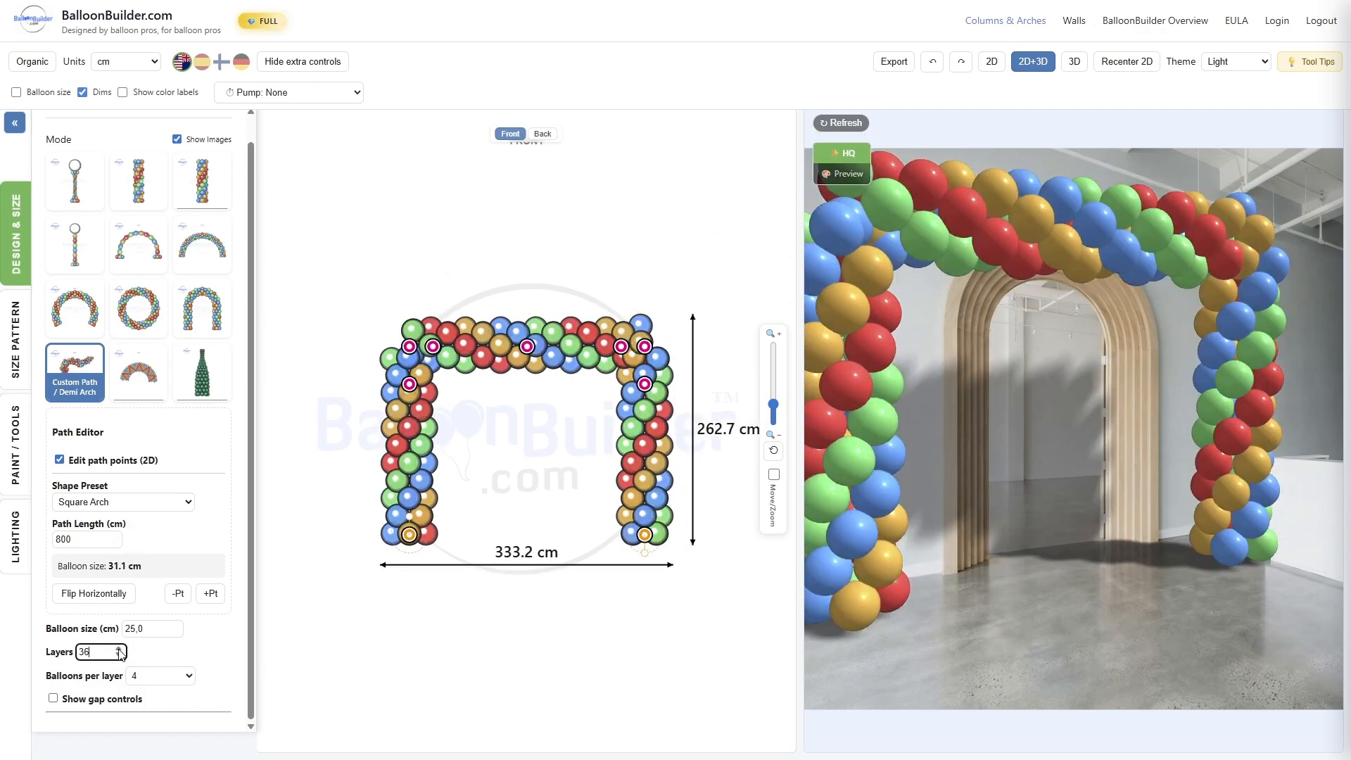
left_click(119, 650)
left_click(119, 649)
left_click(119, 650)
left_click(119, 650)
left_click(119, 649)
left_click(119, 649)
left_click(119, 649)
left_click(119, 650)
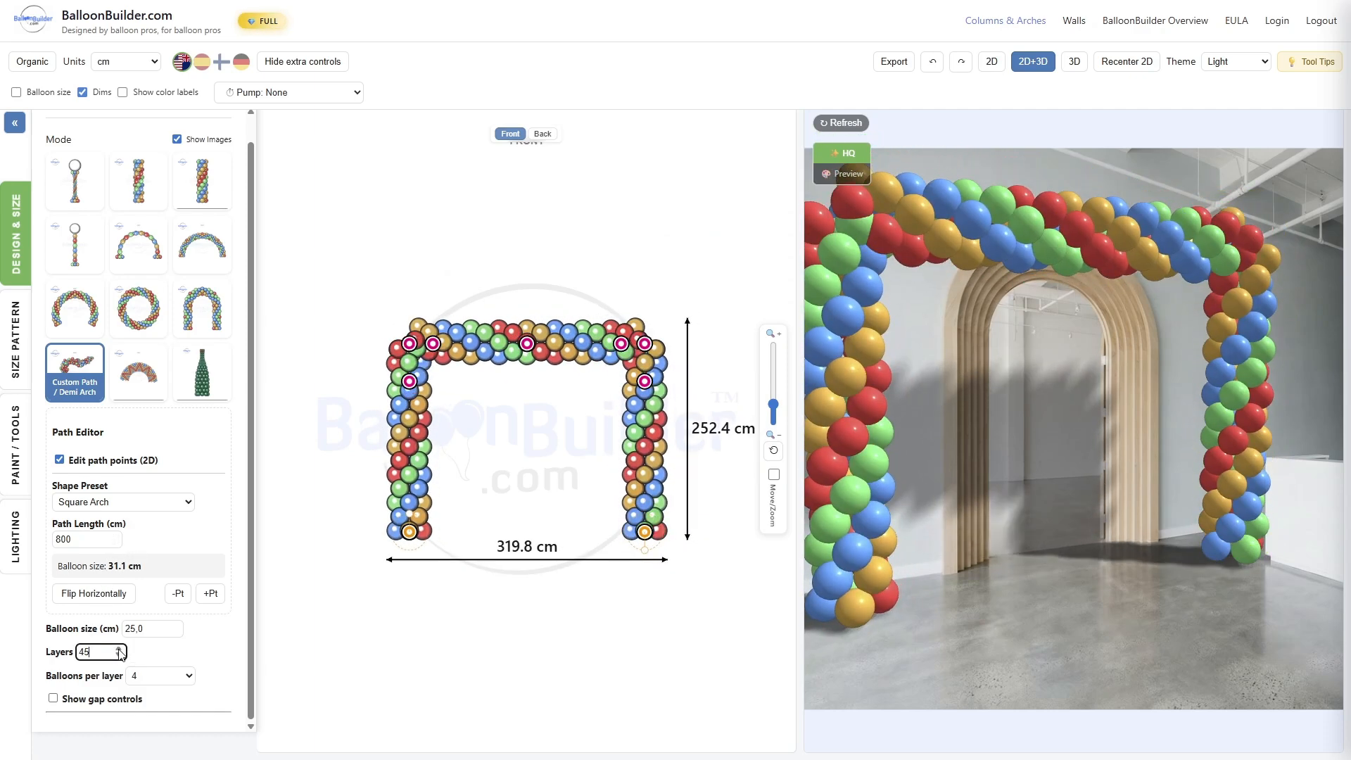
left_click(119, 650)
Step: Set the square arch's path length to 790 cm and check the recalculated balloon size
left_click(114, 541)
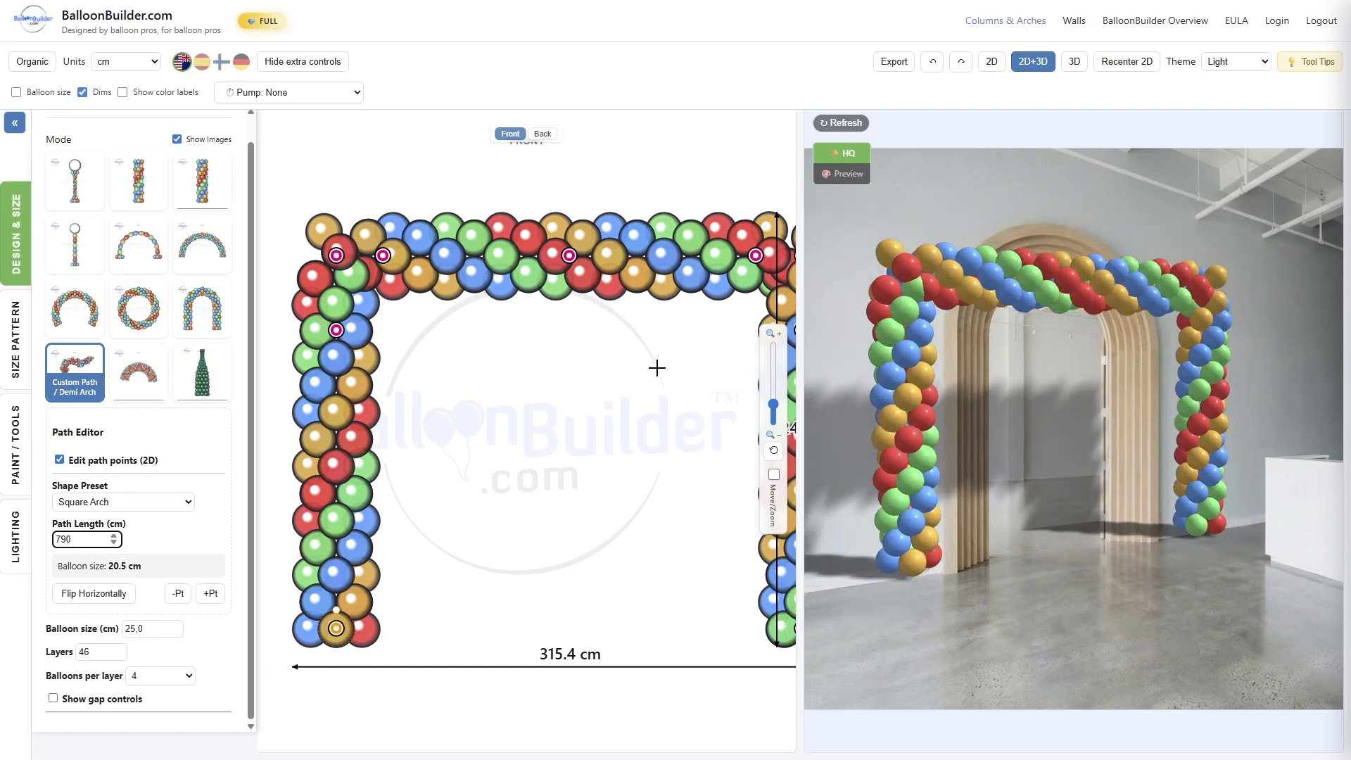
left_click(774, 451)
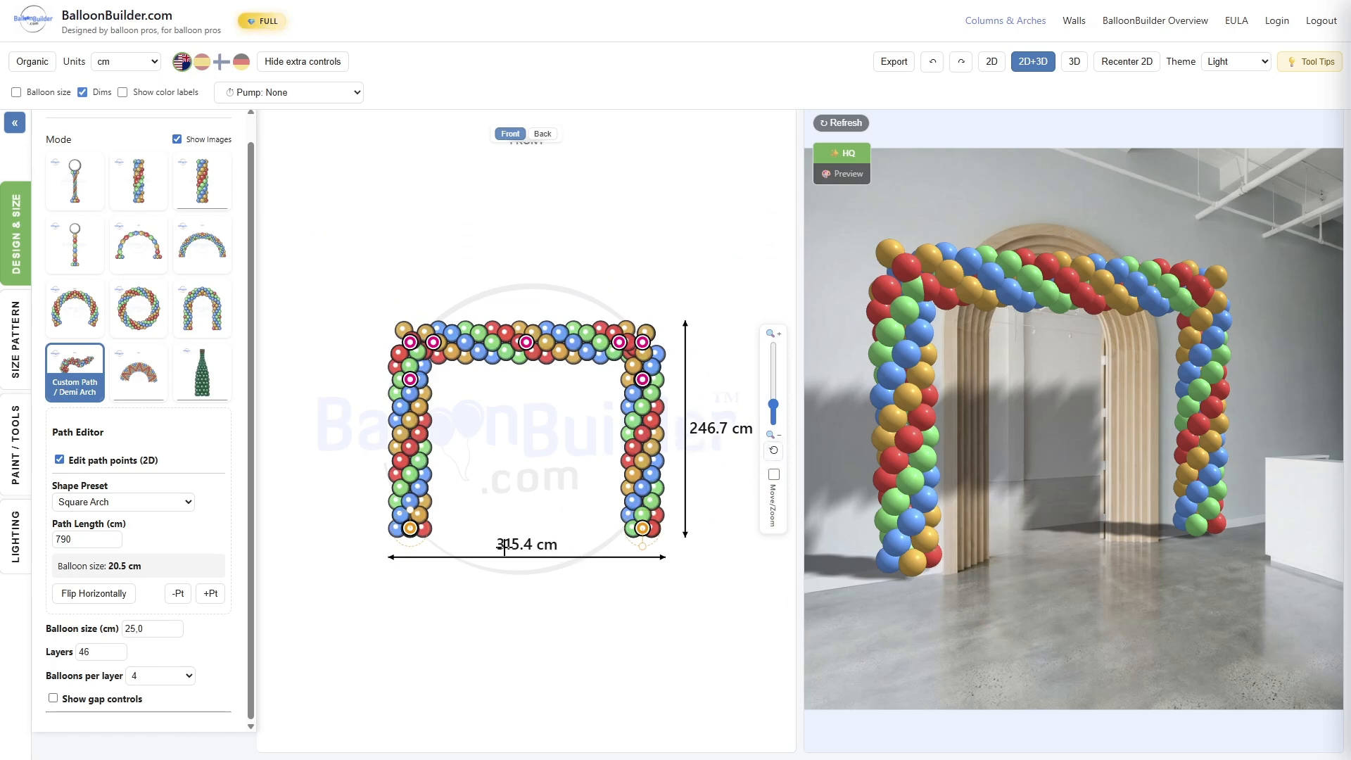
left_click(102, 651)
left_click_drag(108, 568, 133, 568)
left_click(144, 565)
left_click_drag(109, 565, 155, 574)
left_click(155, 574)
Step: Turn the square arch into an organic design and recreate its pattern with a rotation of 1°
left_click(32, 63)
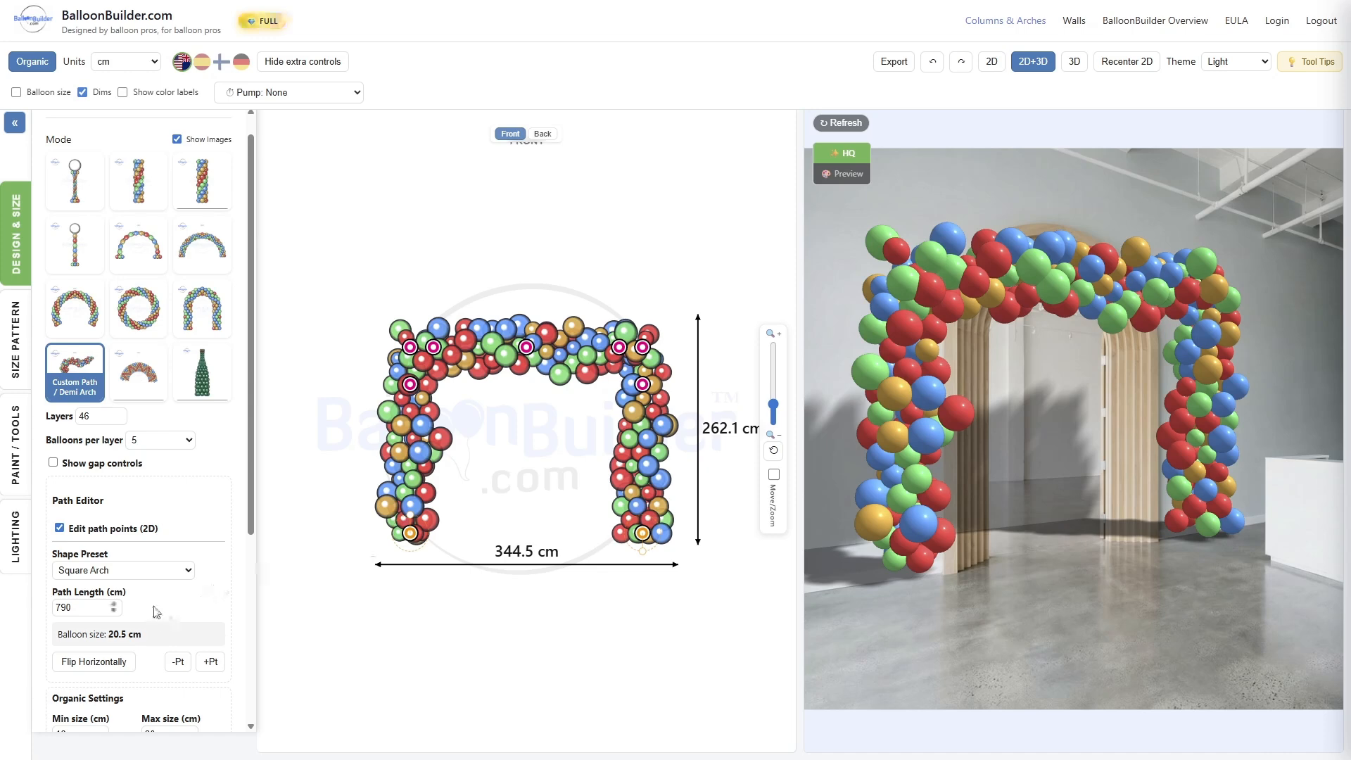
scroll(148, 617, "down", 4)
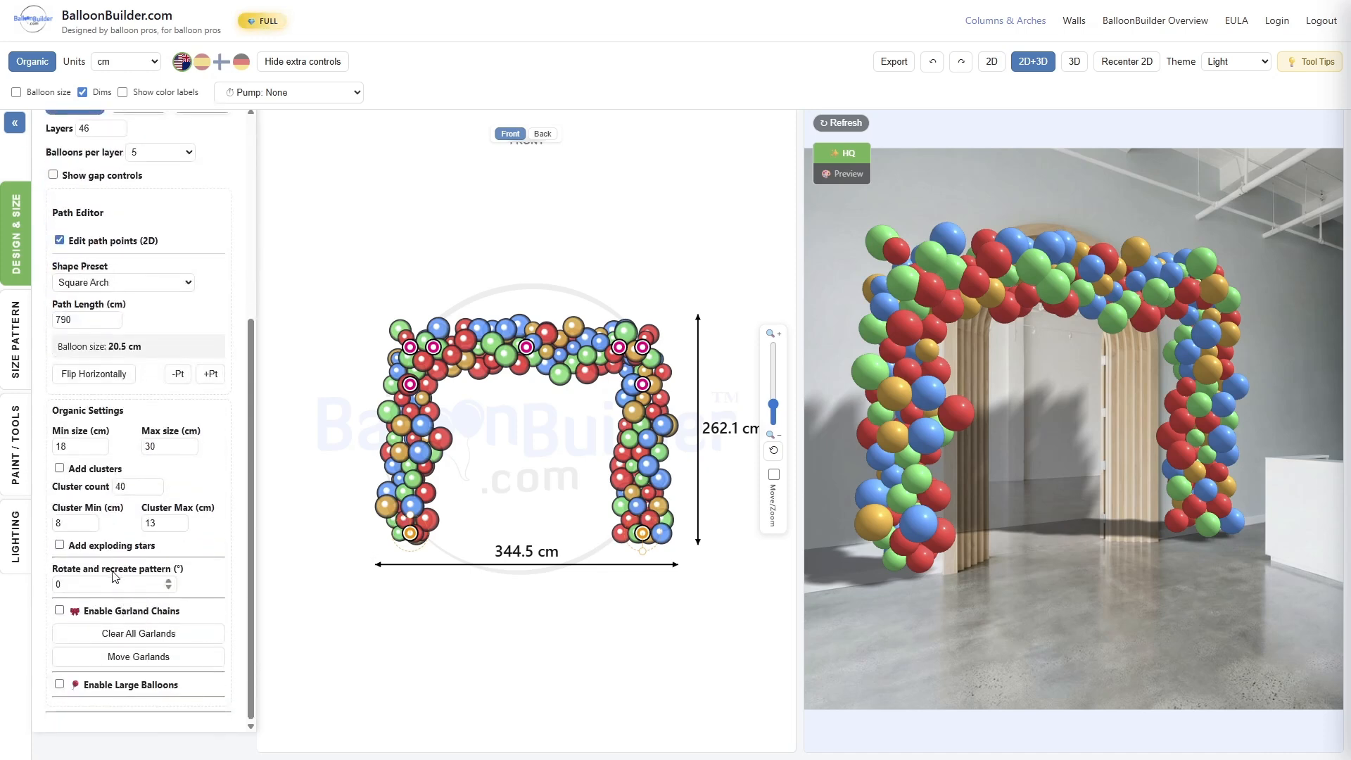
left_click(169, 589)
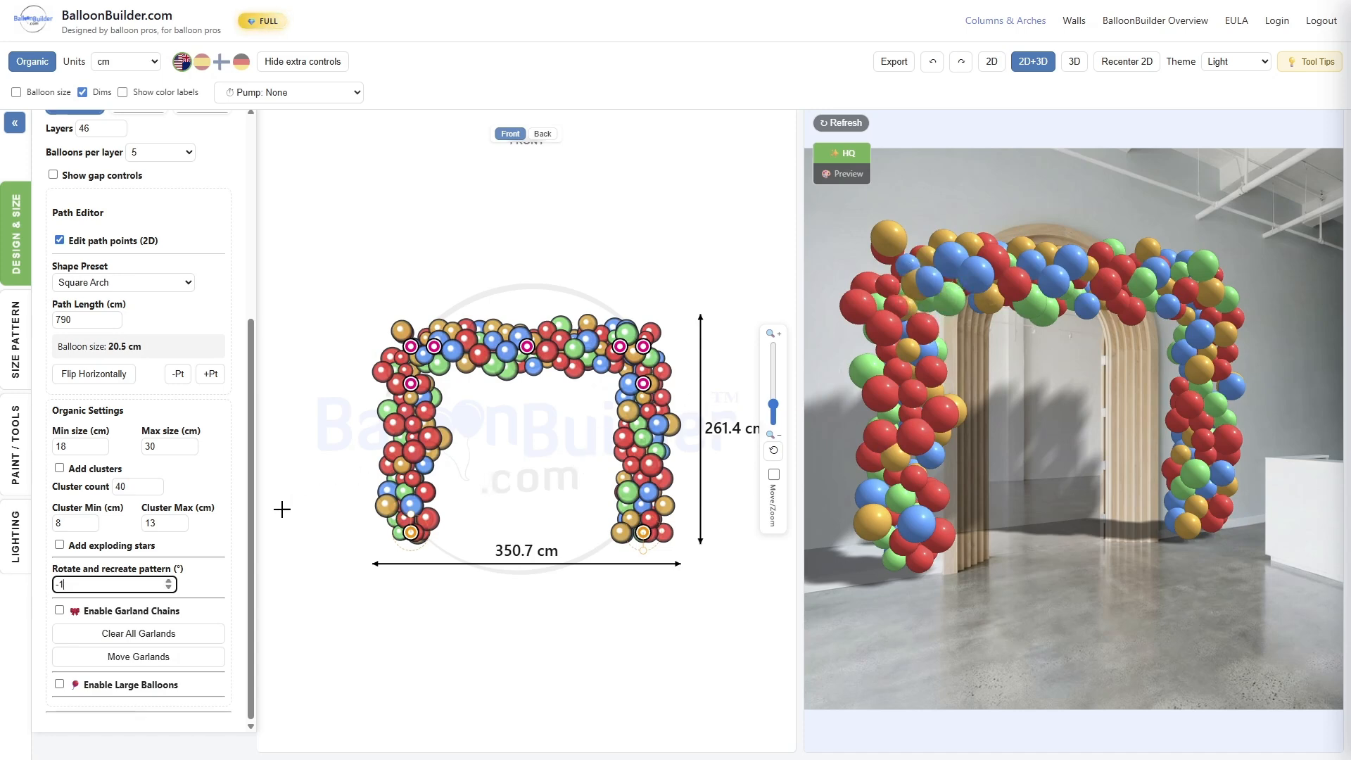
left_click(169, 582)
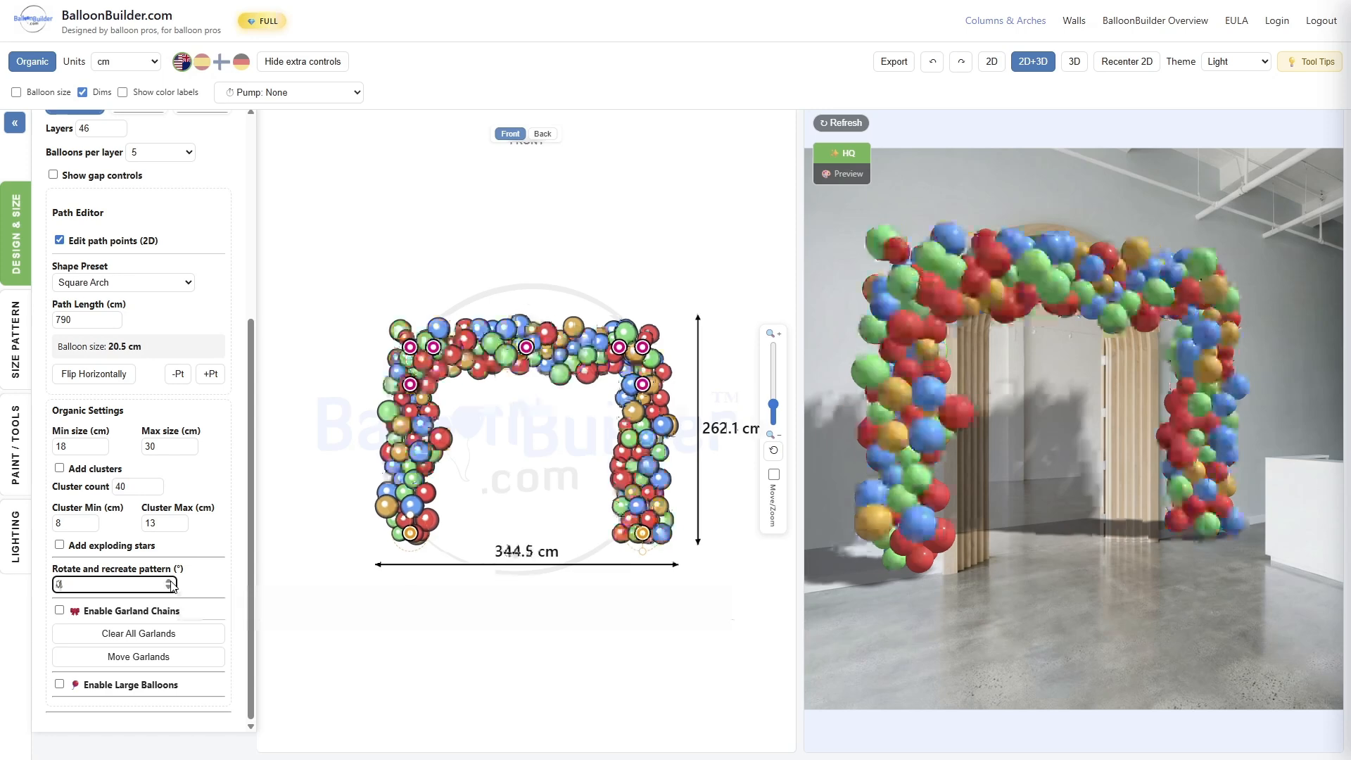
left_click(169, 582)
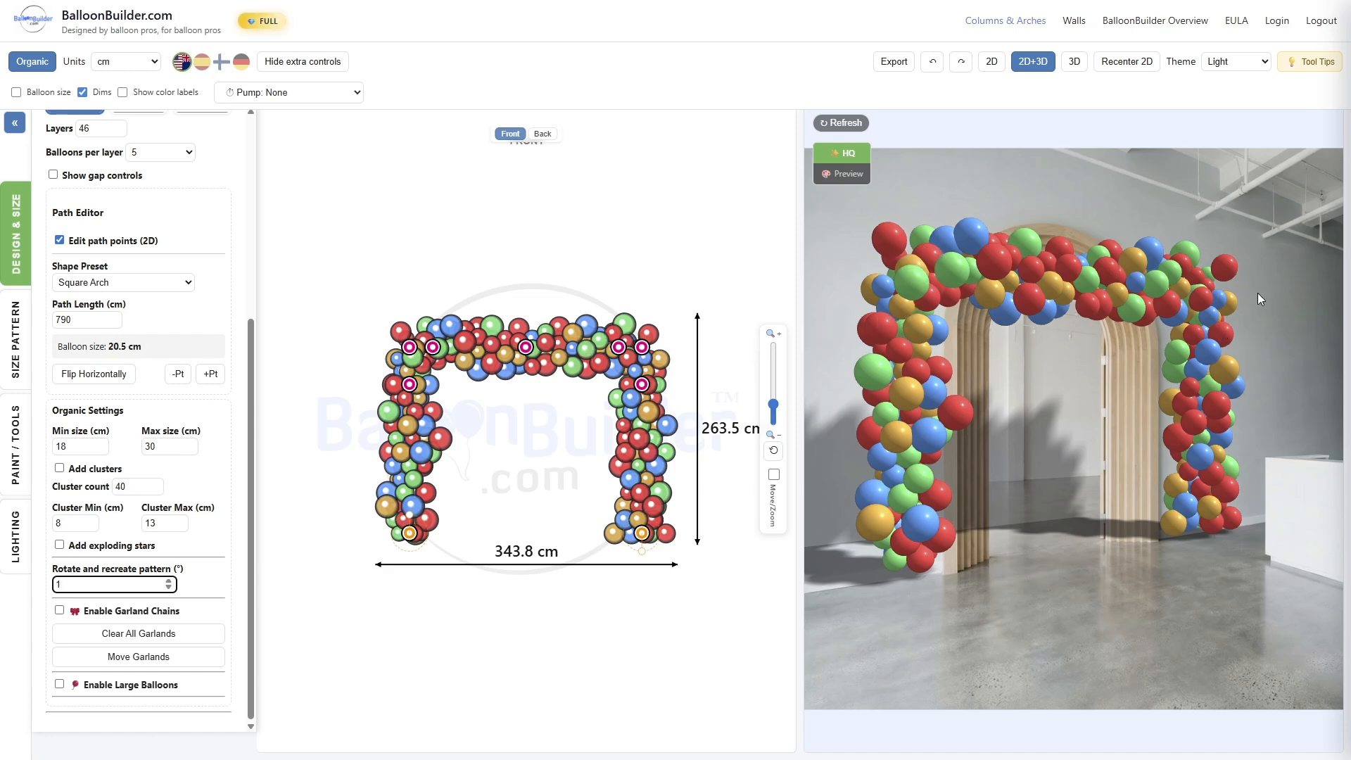
Step: Remove the 3D background image and reposition the organic arch in the 3D scene
left_click(1099, 373)
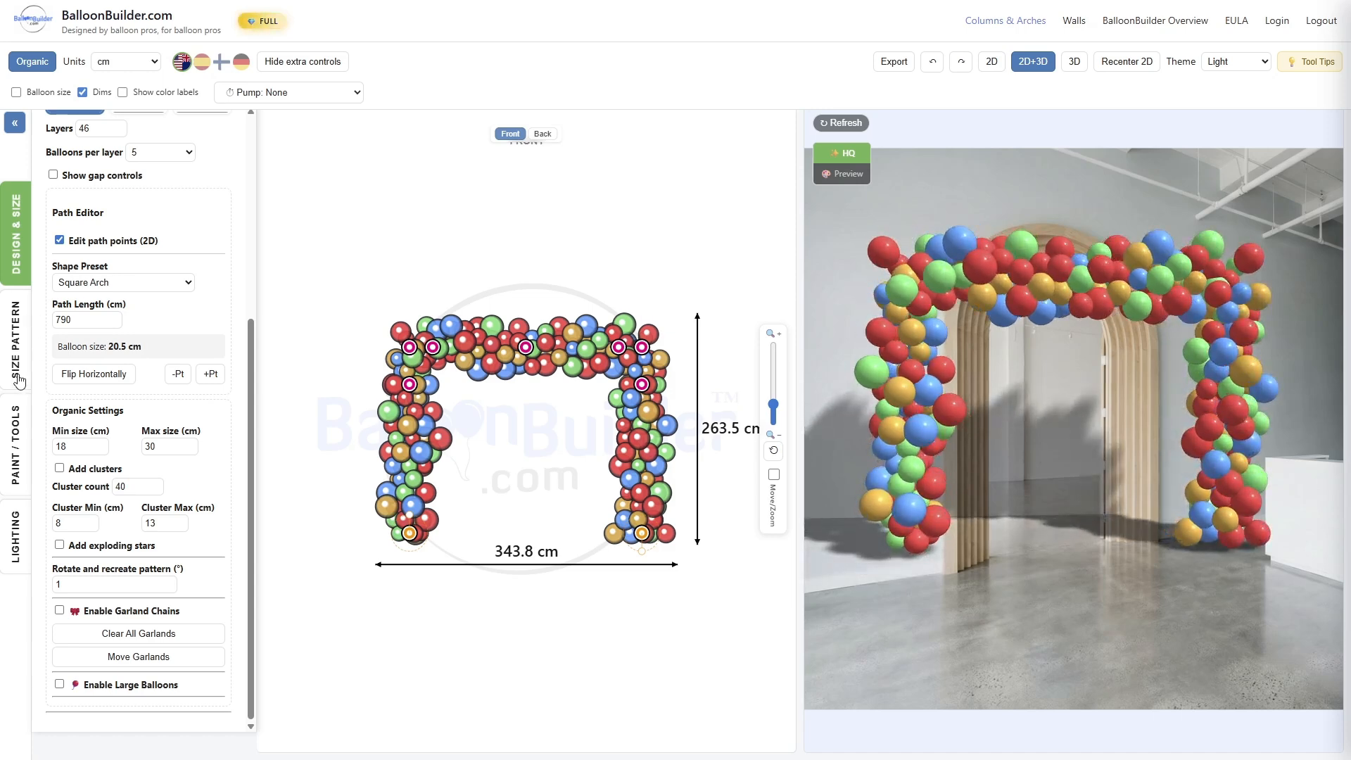
left_click(23, 528)
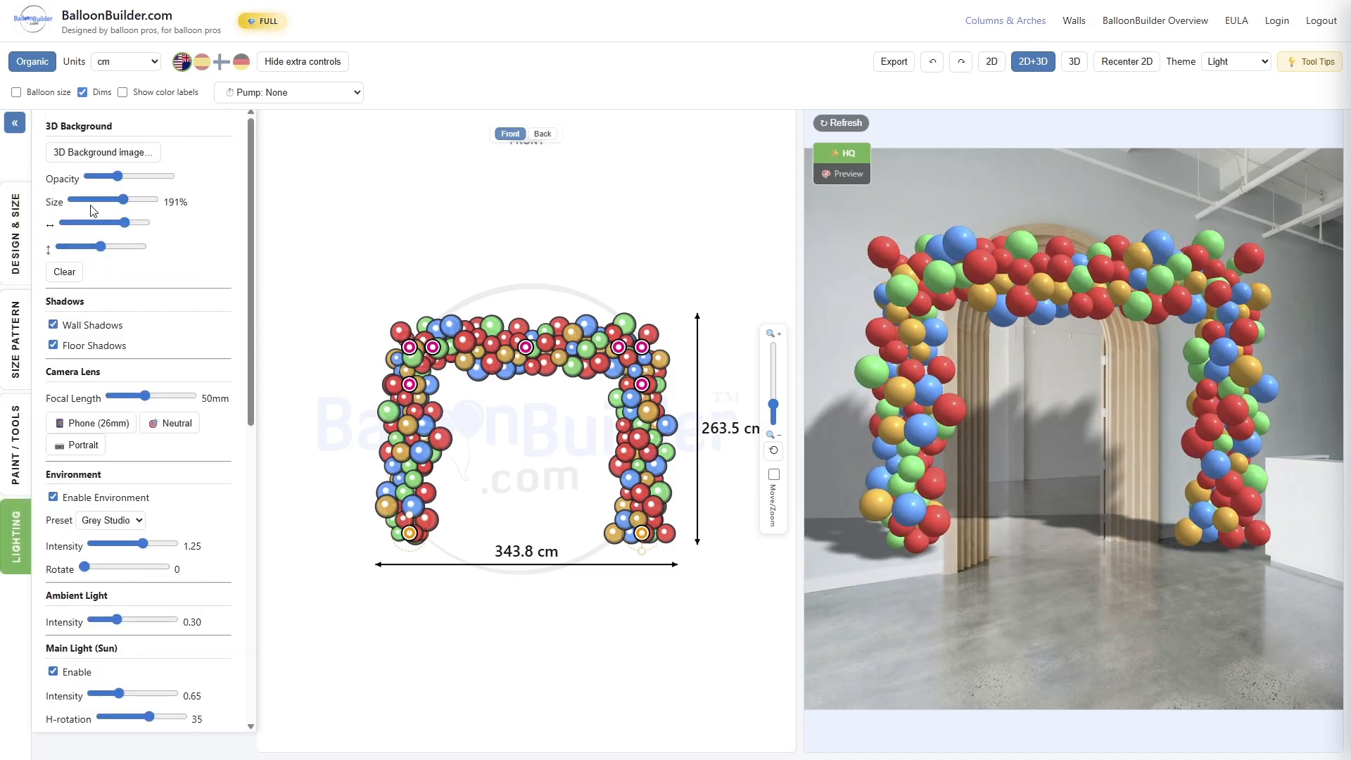
left_click(67, 274)
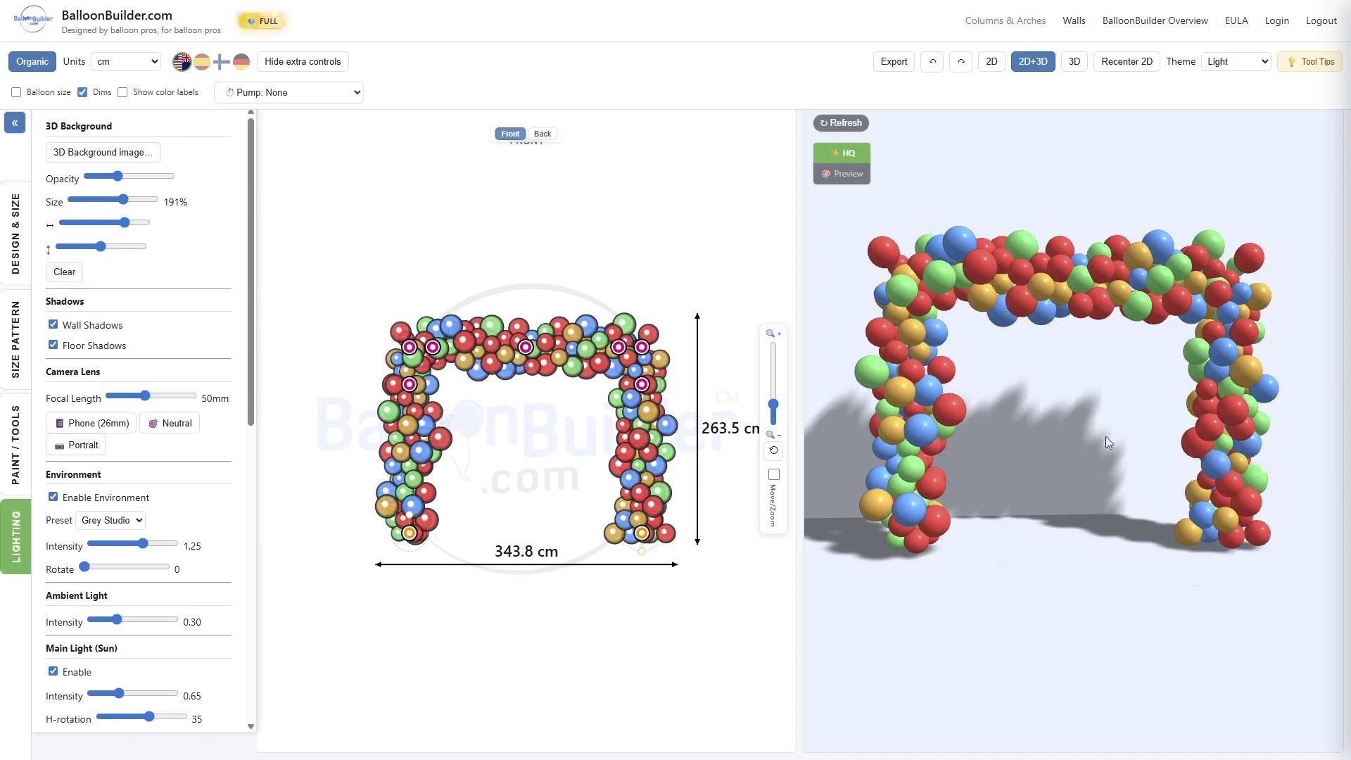
left_click_drag(1122, 470, 1139, 505)
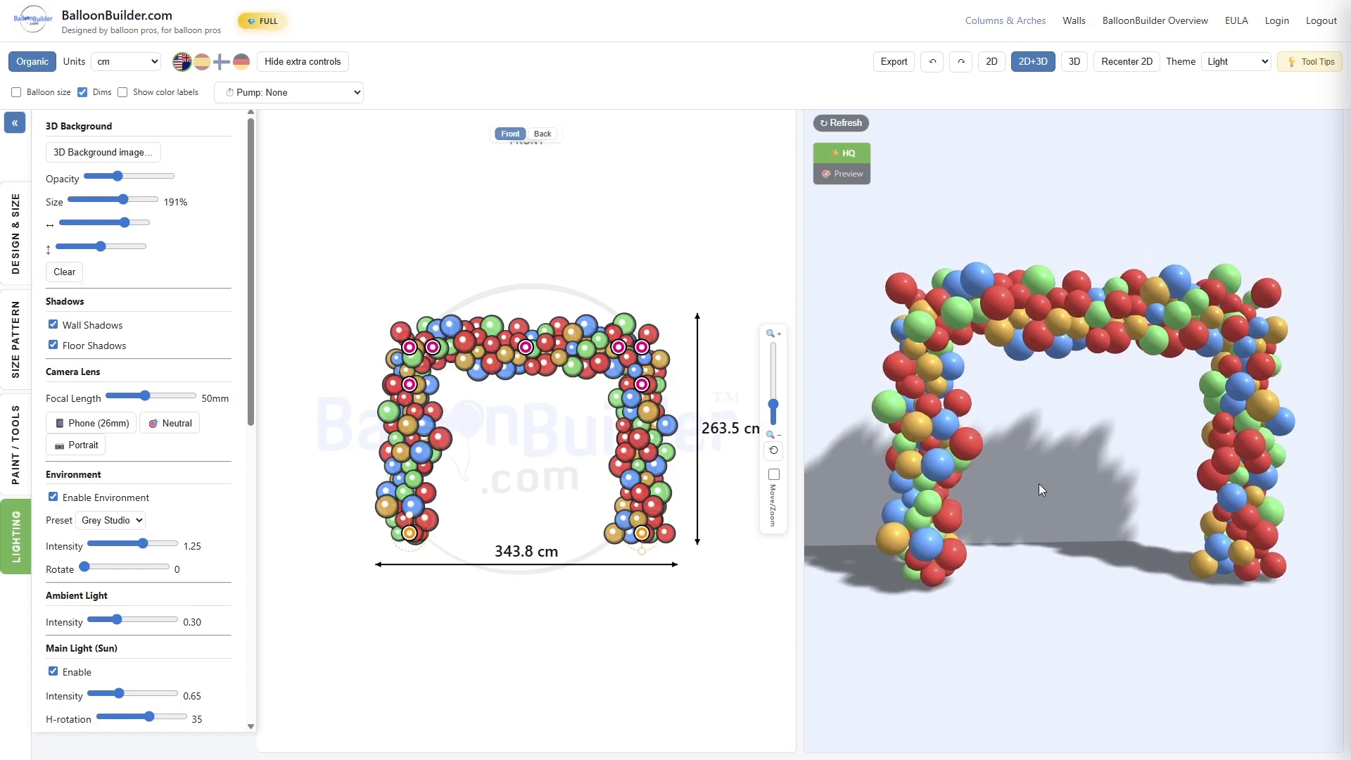
Step: Return to the design and size settings and change the shape preset to Standard Arch
left_click(15, 334)
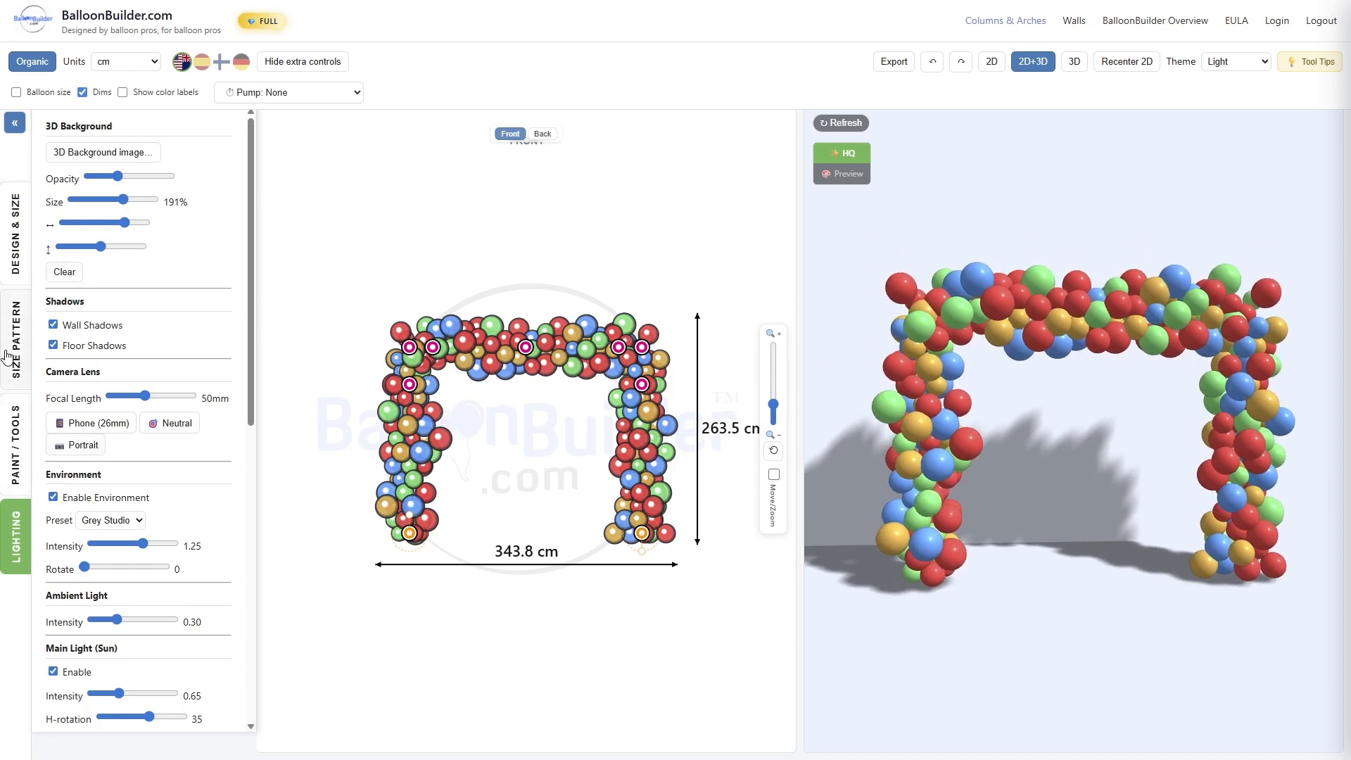
left_click(31, 236)
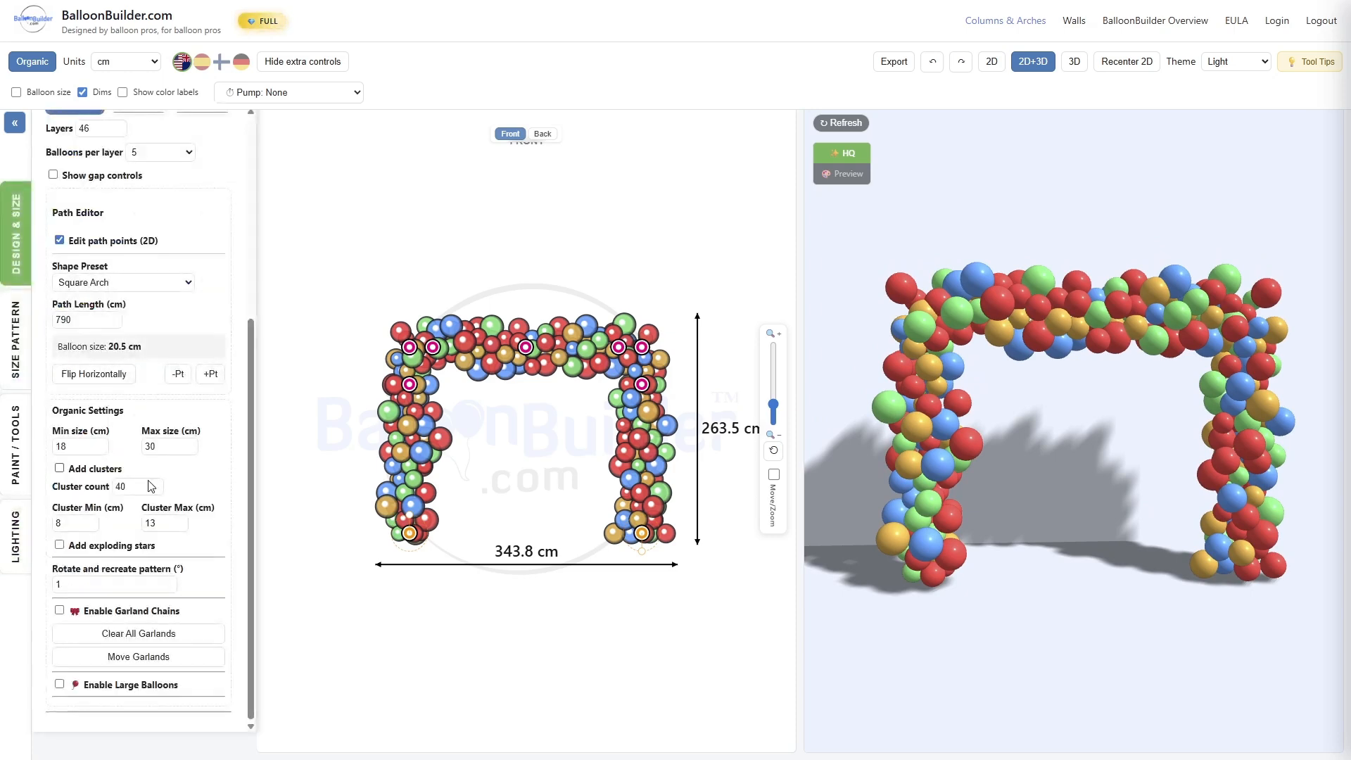
left_click(163, 283)
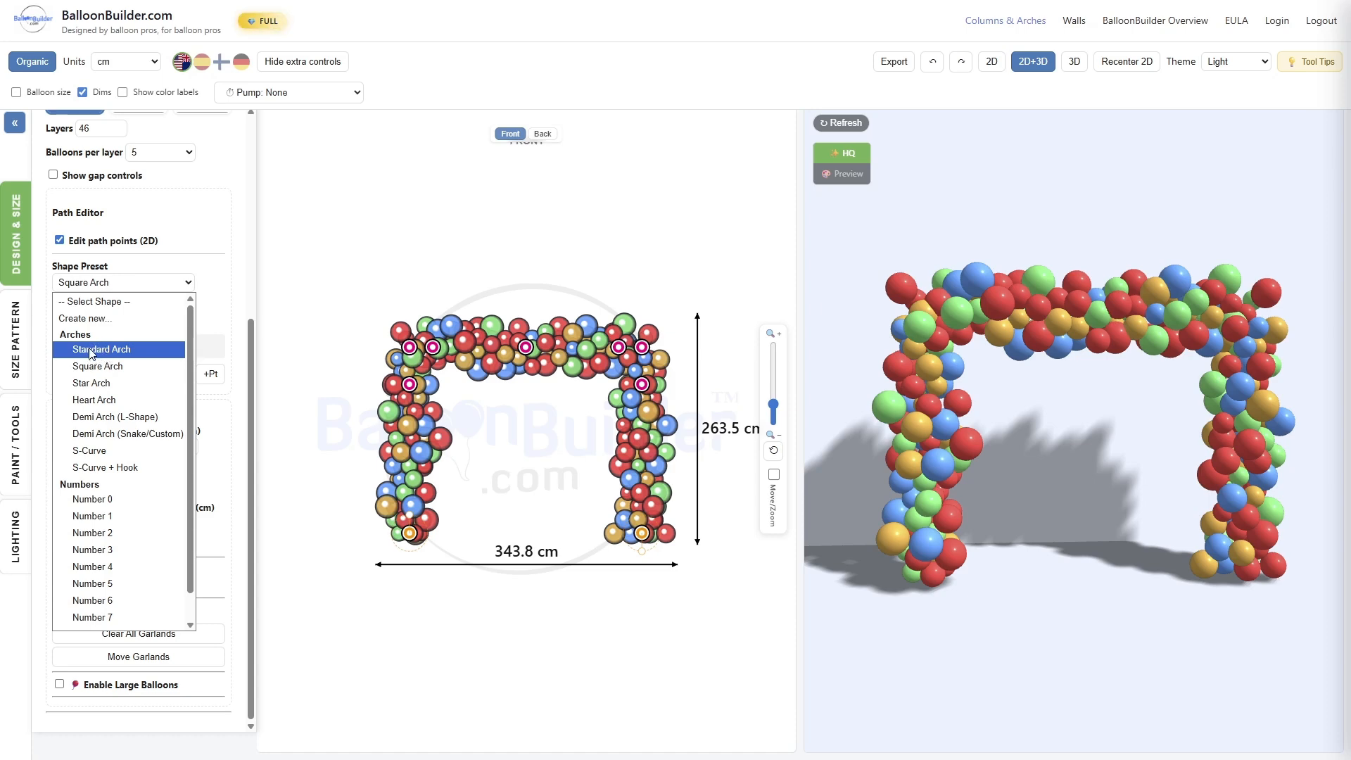
left_click(91, 351)
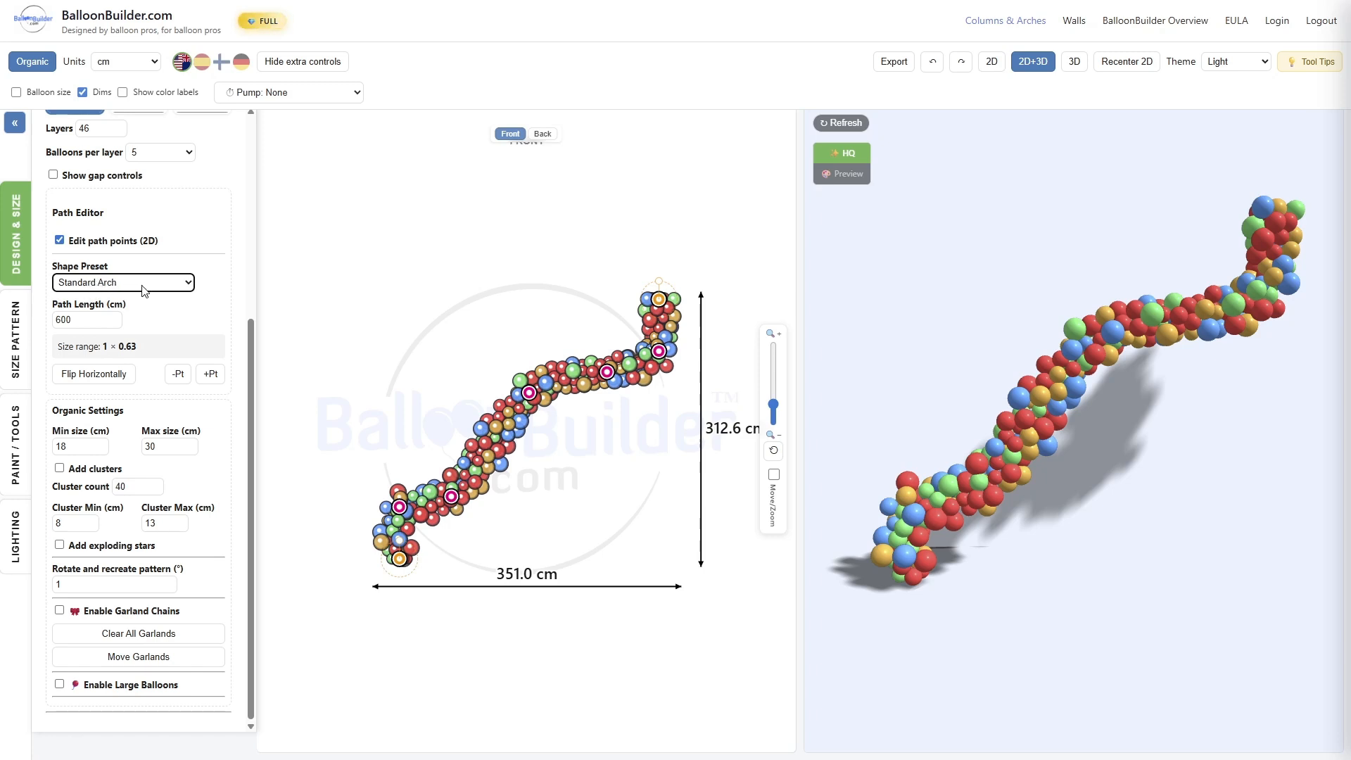
left_click(142, 285)
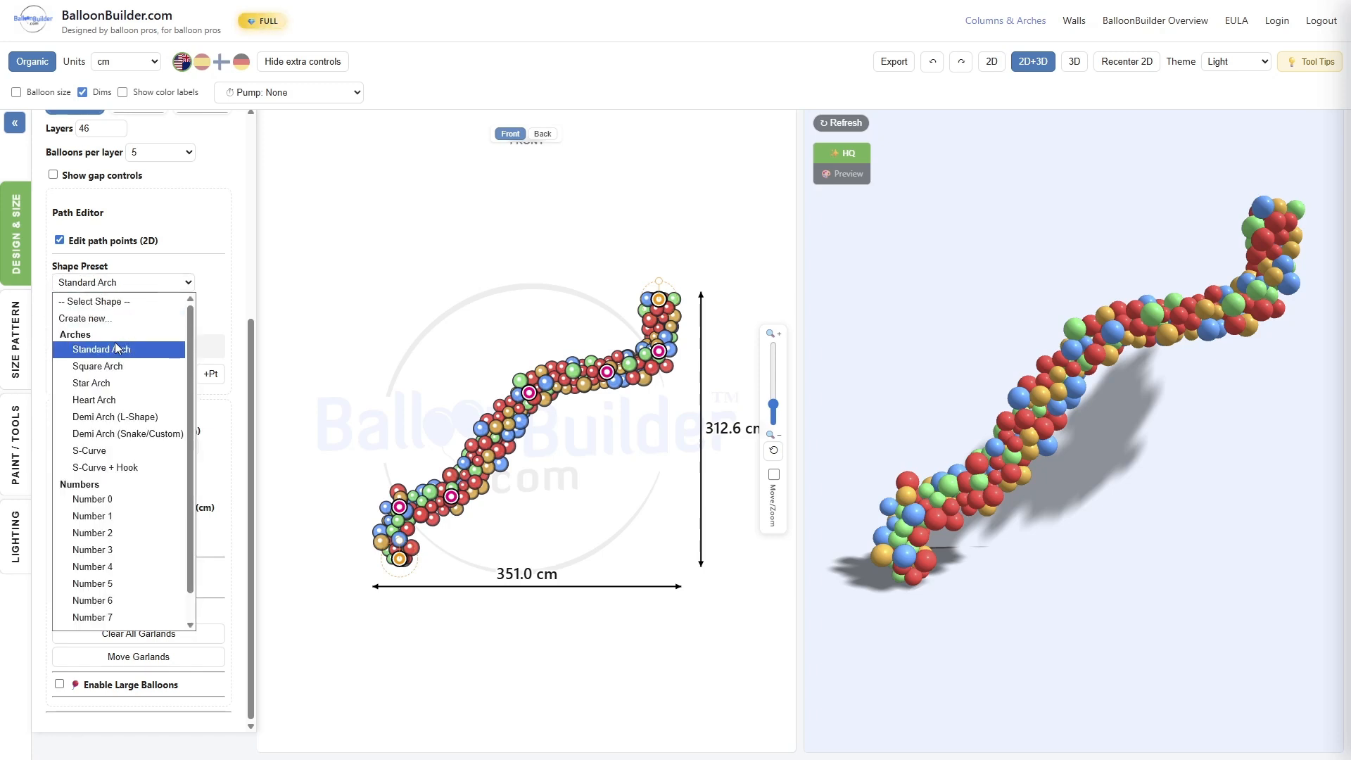
left_click(211, 294)
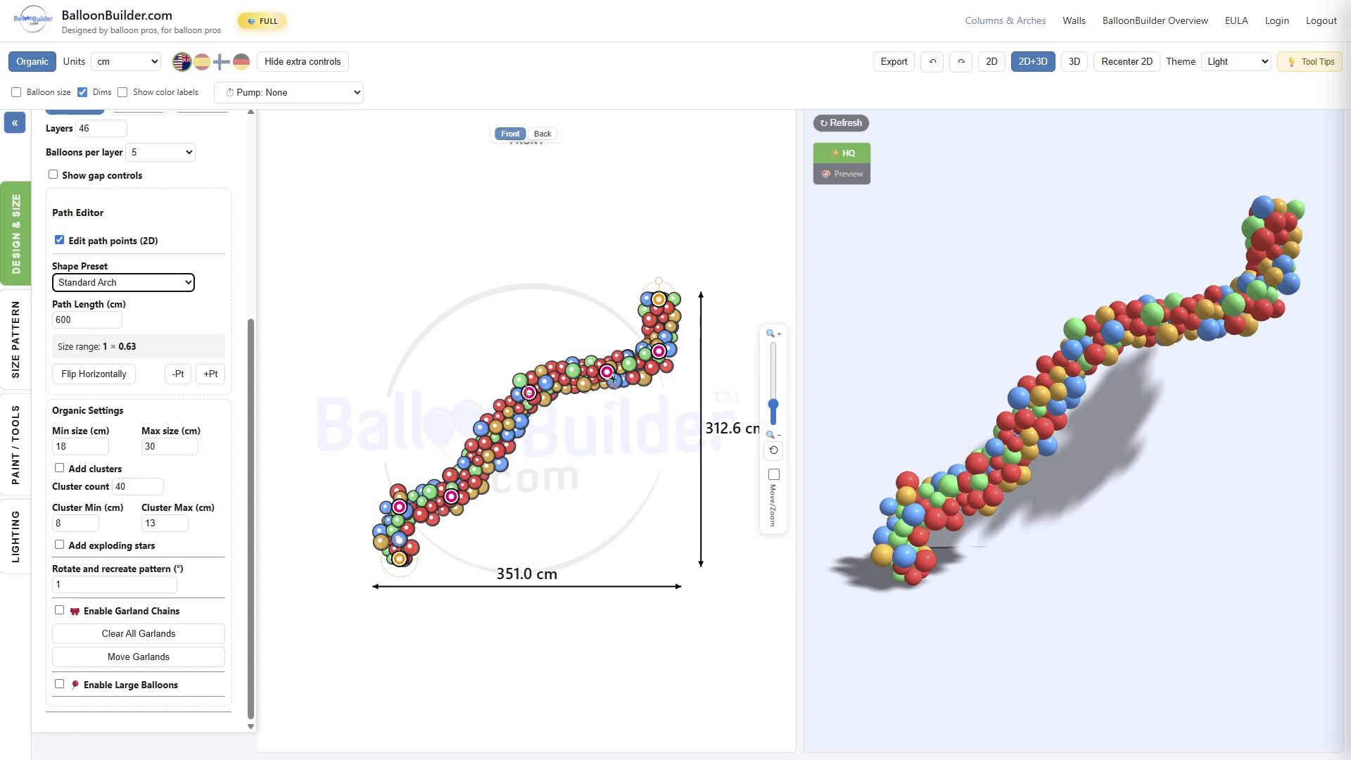
Step: Remove points from the organic garland's path until four remain
left_click(178, 376)
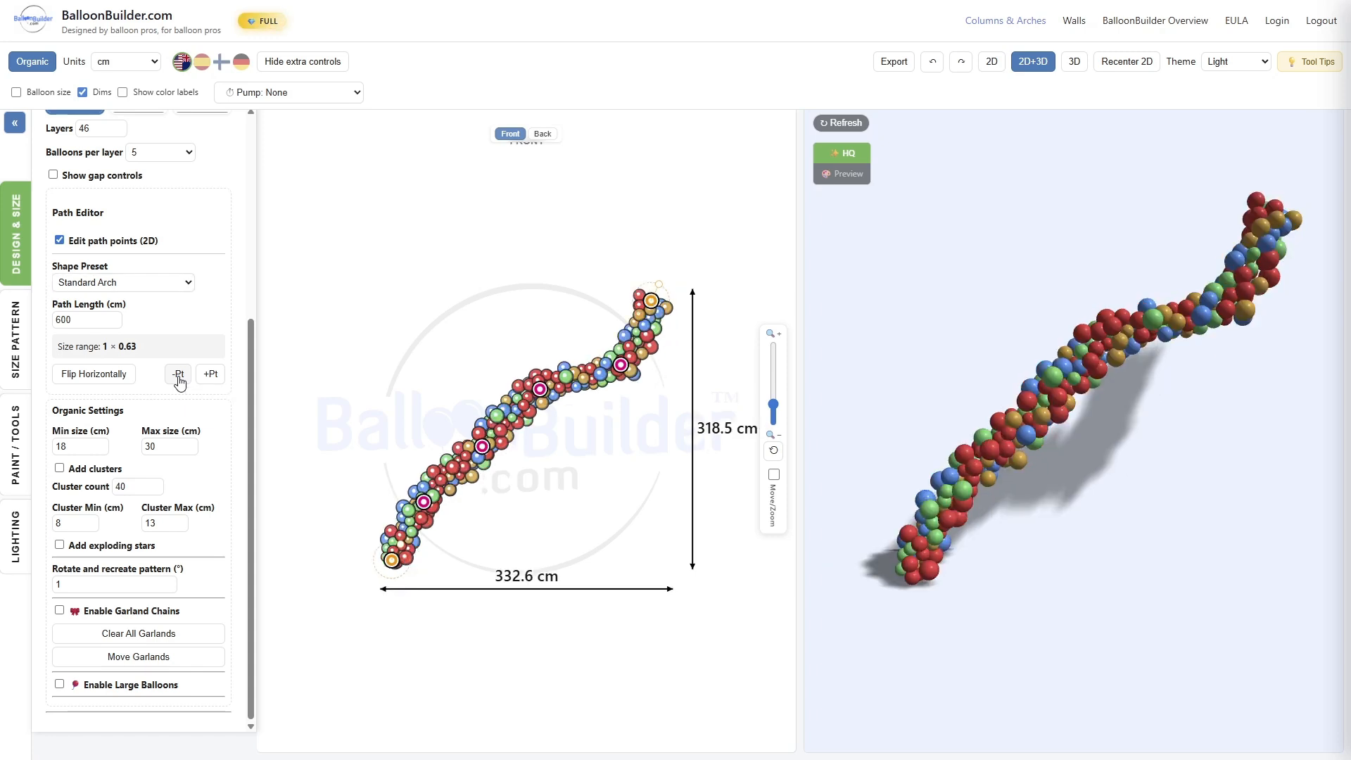
left_click(178, 375)
left_click(178, 375)
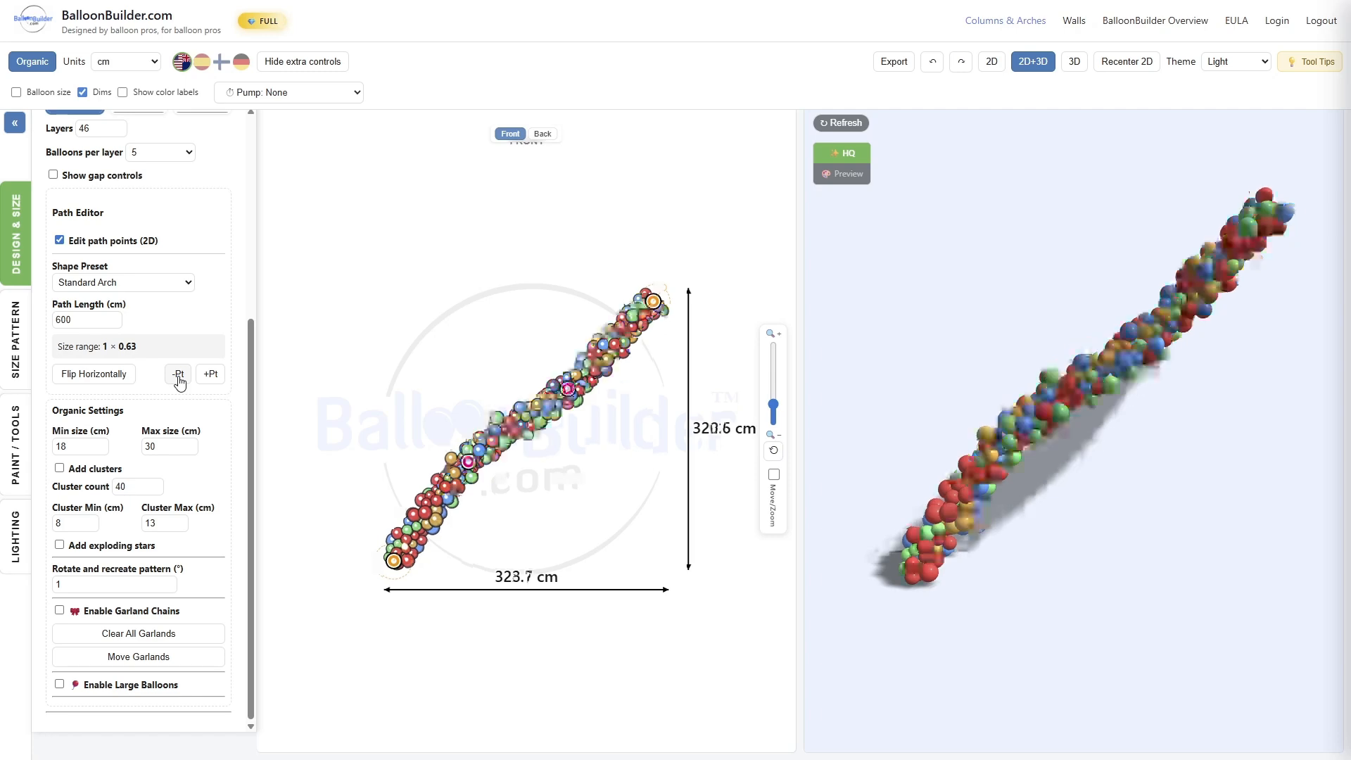
left_click(178, 375)
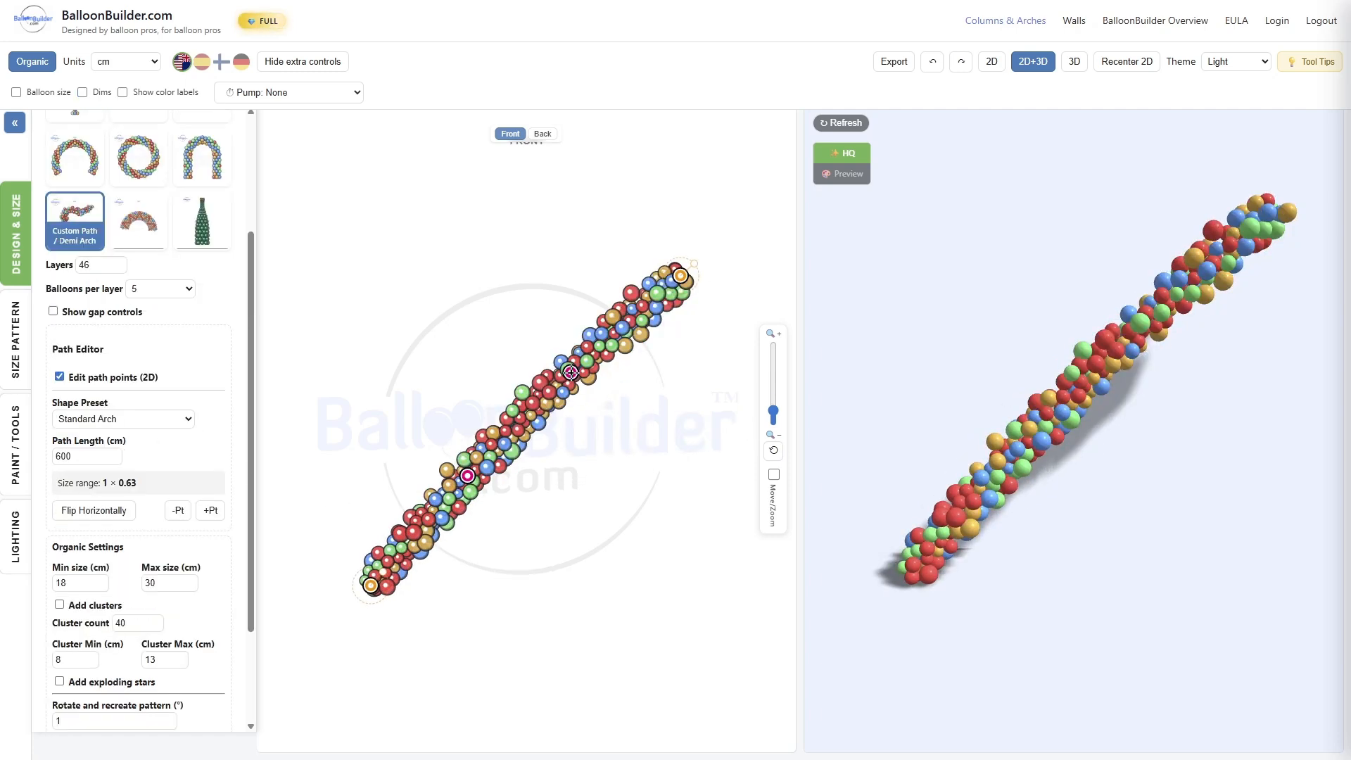
Step: Reposition the path points in the 2D view to bend the straight garland into an S-like shape
left_click_drag(571, 373, 532, 320)
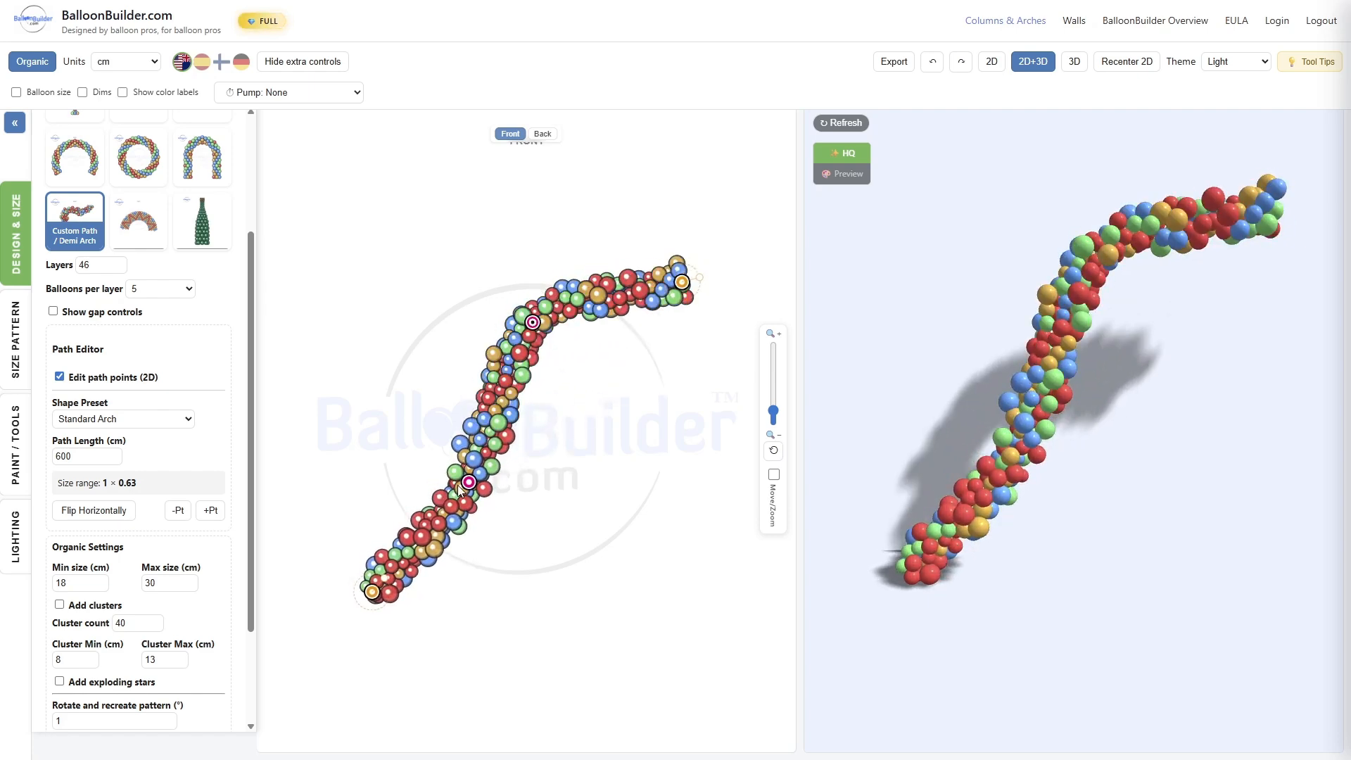
left_click_drag(484, 489, 551, 540)
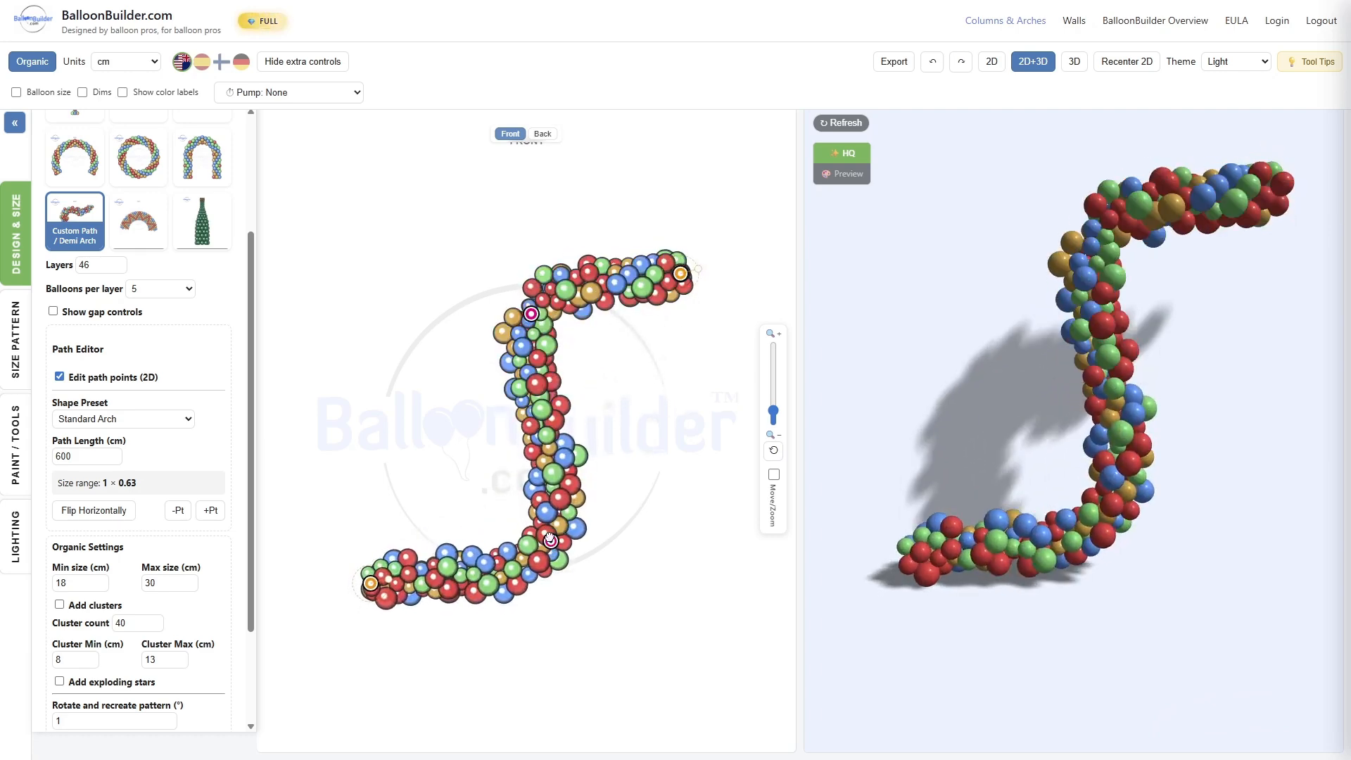
left_click_drag(531, 312, 429, 319)
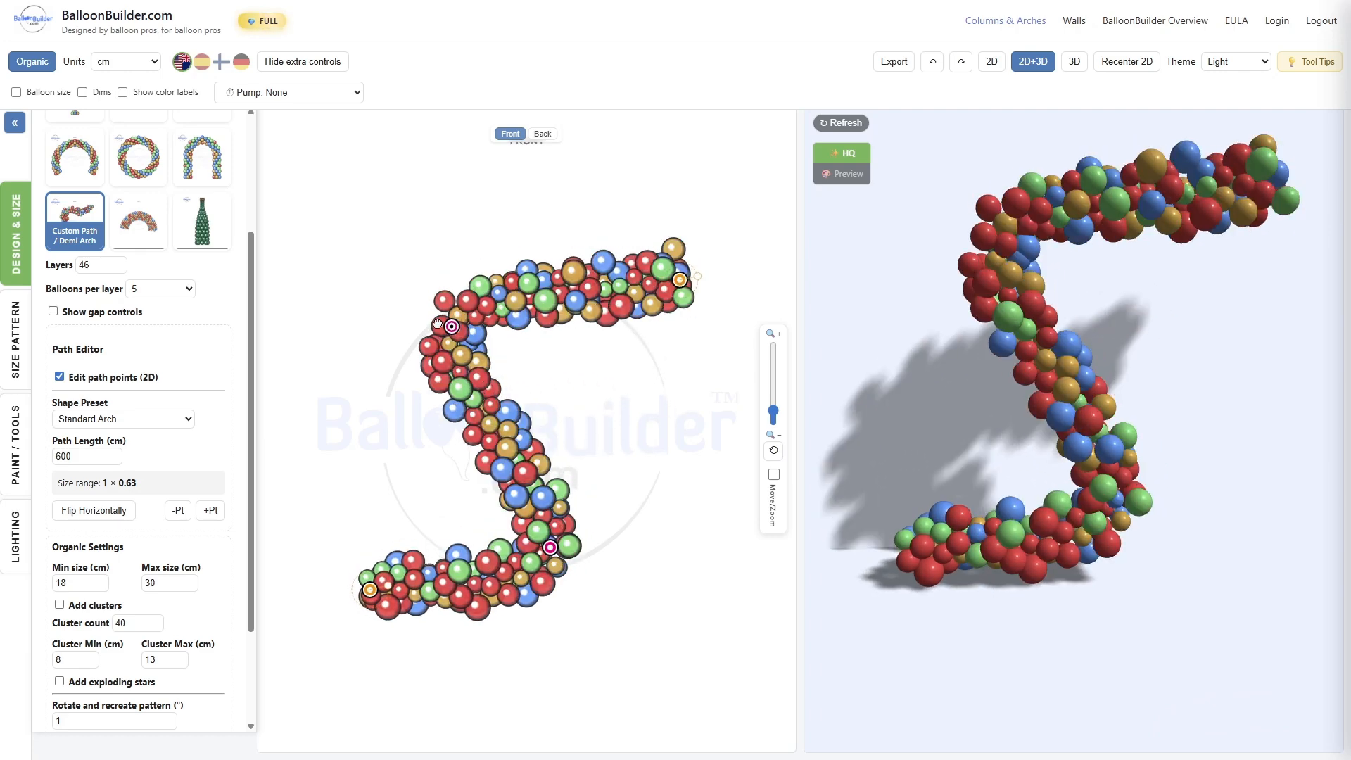
left_click_drag(679, 285, 631, 285)
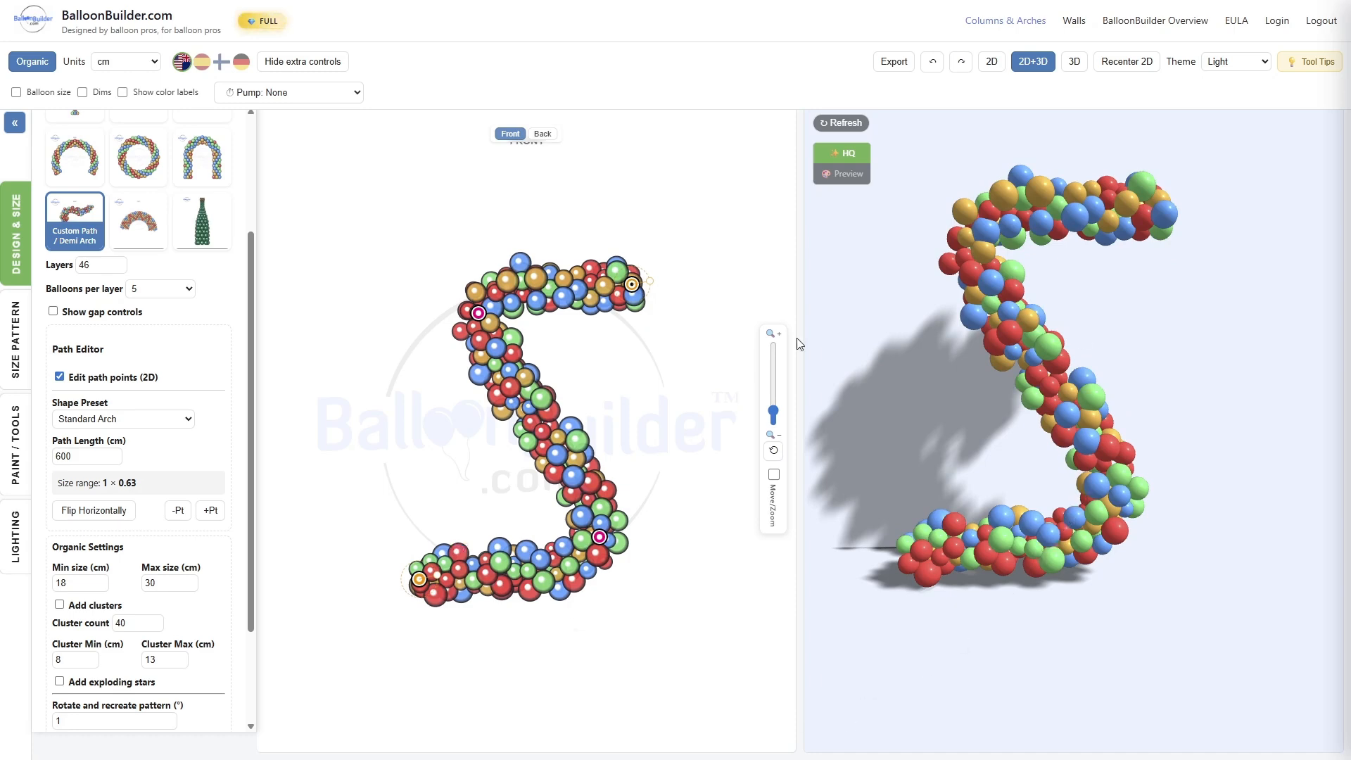
Step: Add one path point and reshape the garland into a closed ring with its two ends meeting
left_click_drag(632, 284, 399, 539)
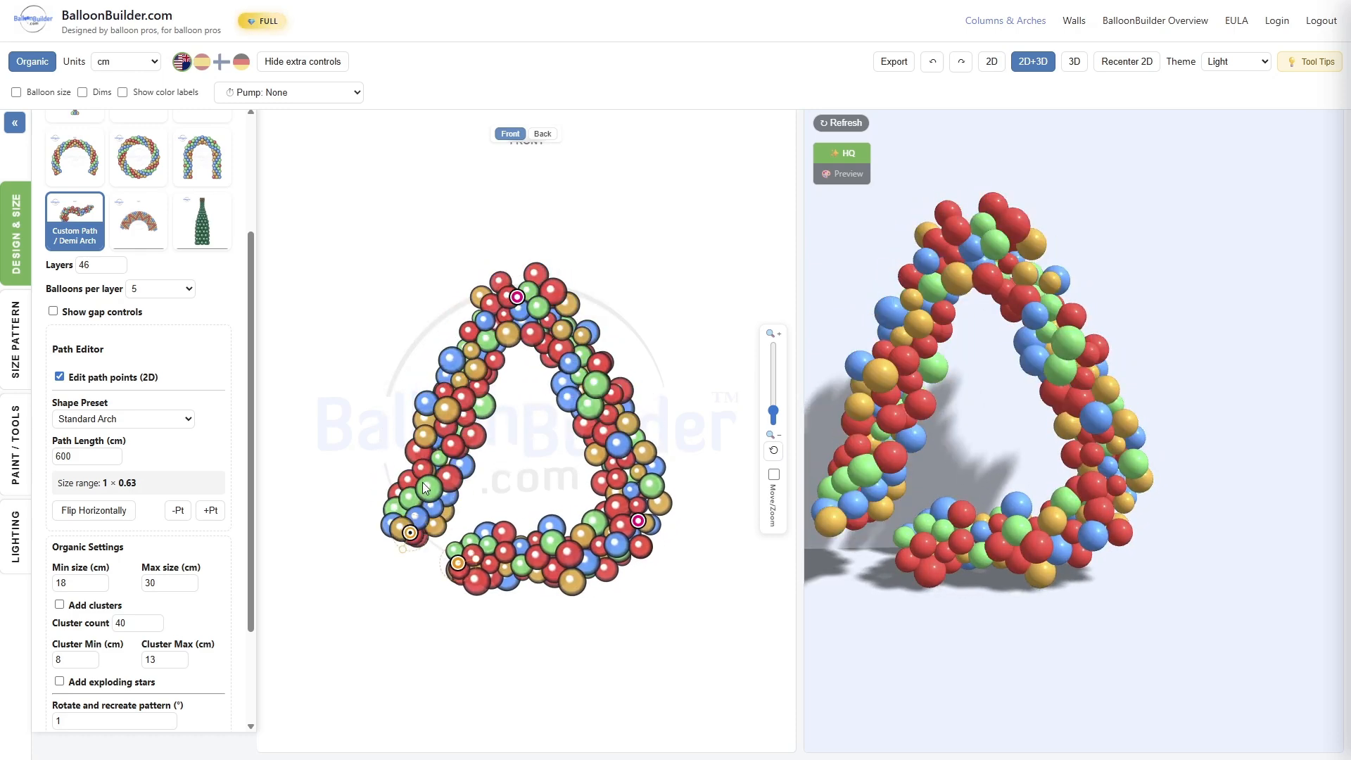
left_click(210, 512)
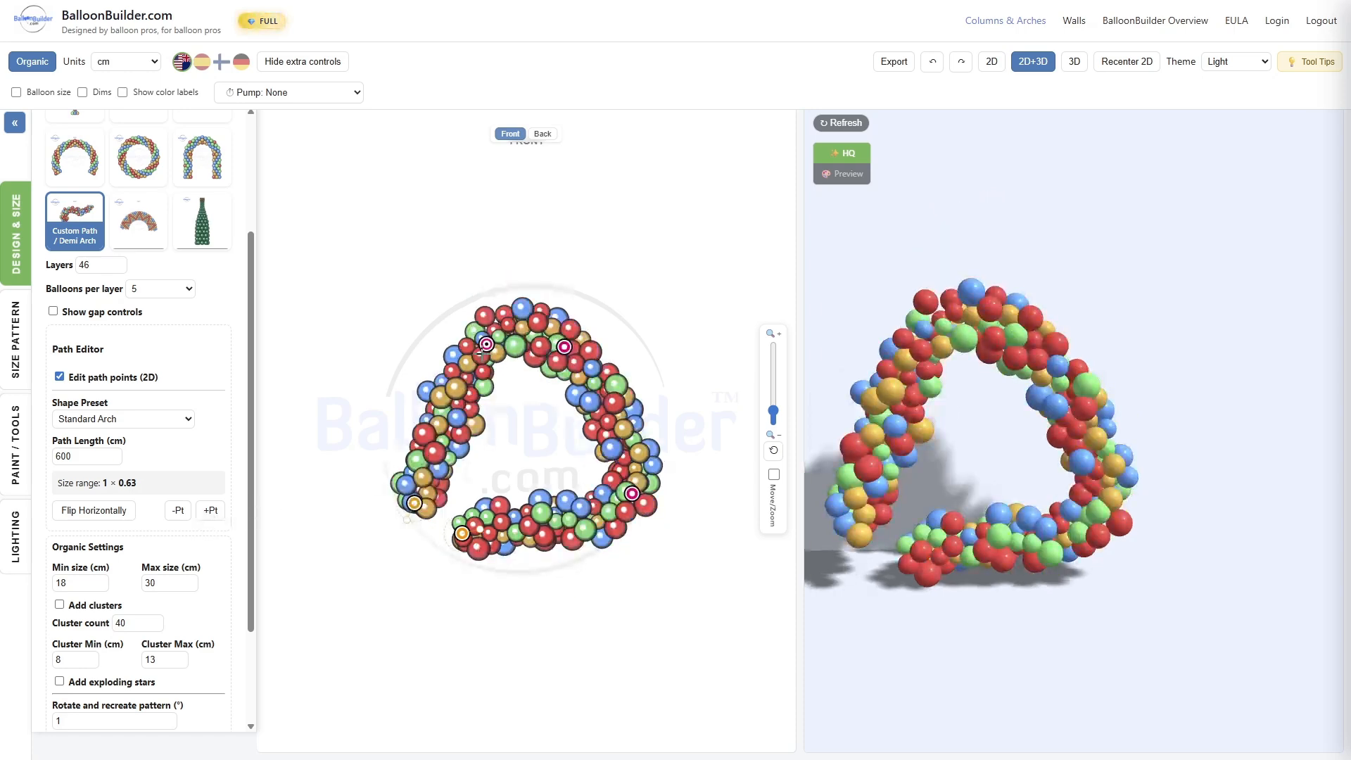
left_click_drag(481, 350, 429, 427)
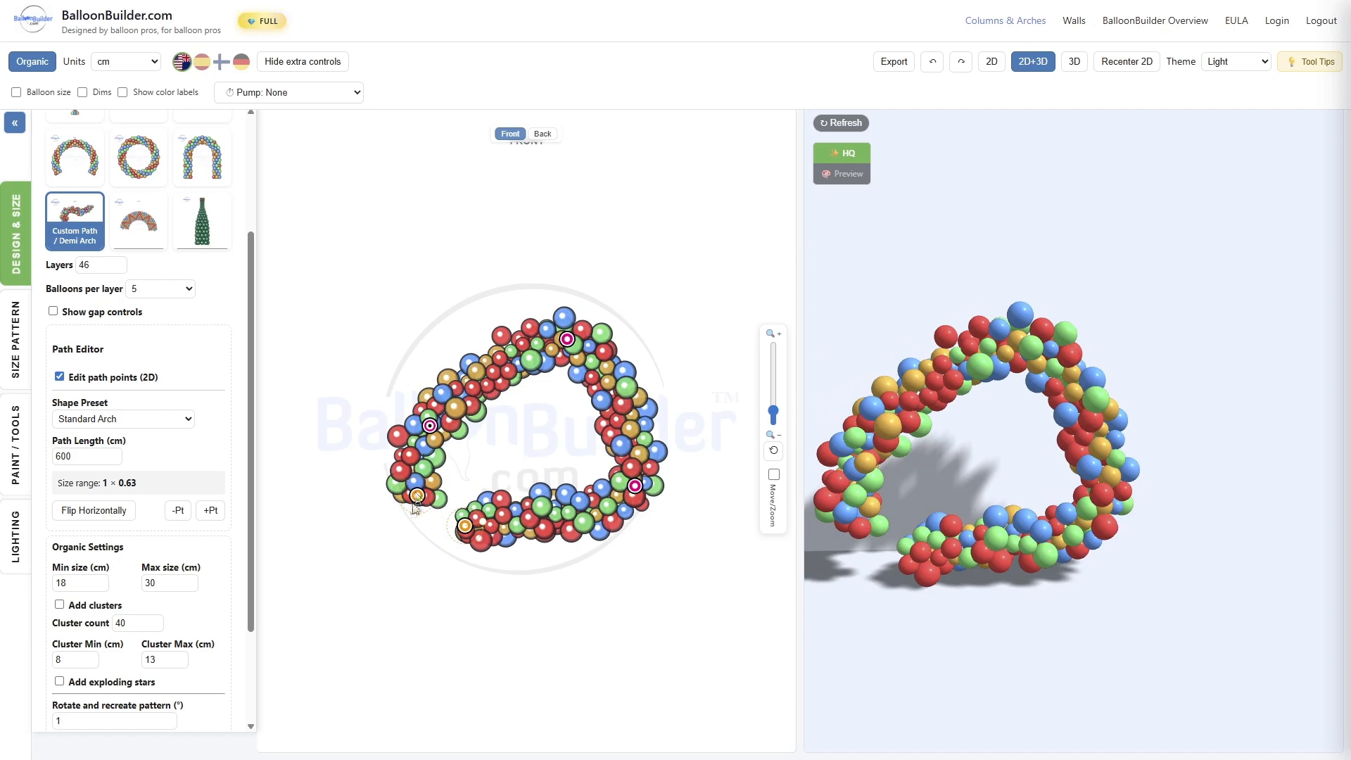
left_click_drag(417, 497, 453, 517)
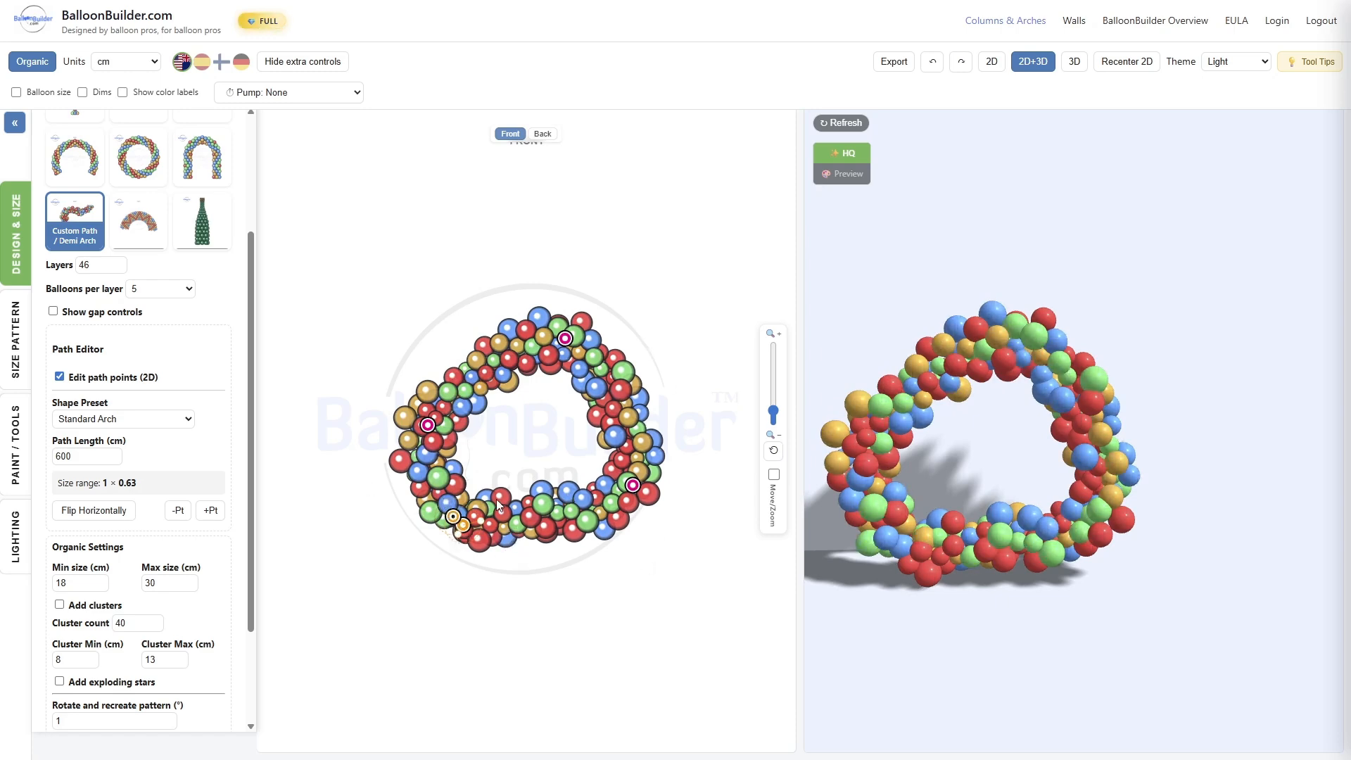
left_click_drag(452, 516, 463, 520)
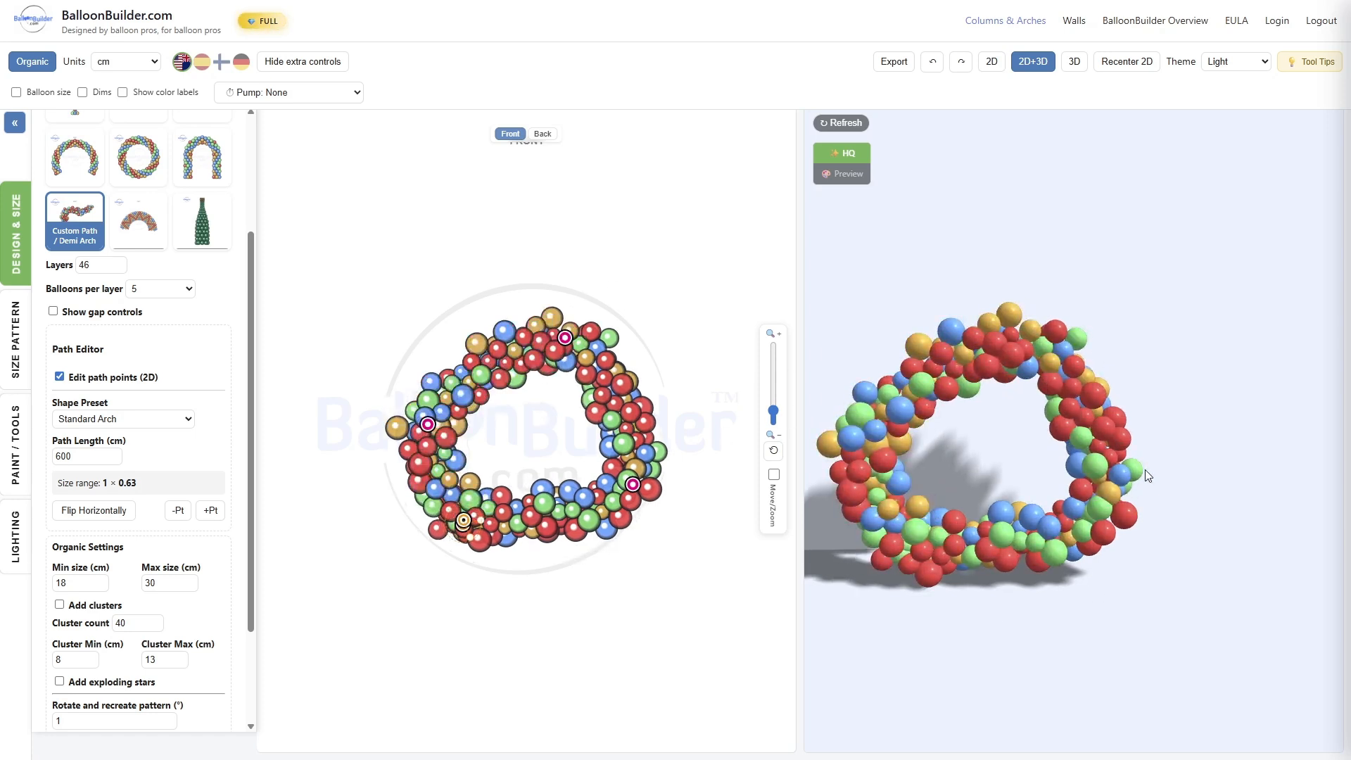
Step: Switch the shape preset to Square Arch and from there to Heart Arch
left_click(149, 419)
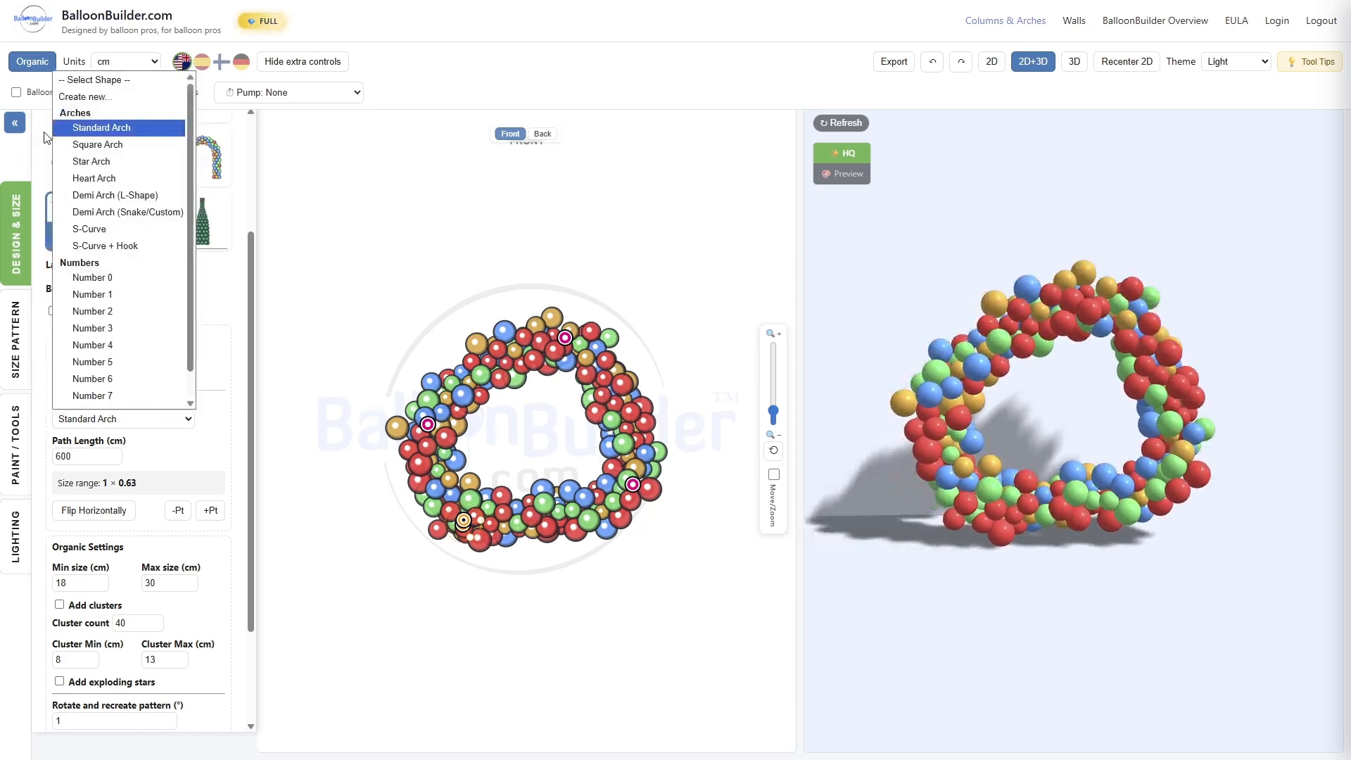
left_click(104, 144)
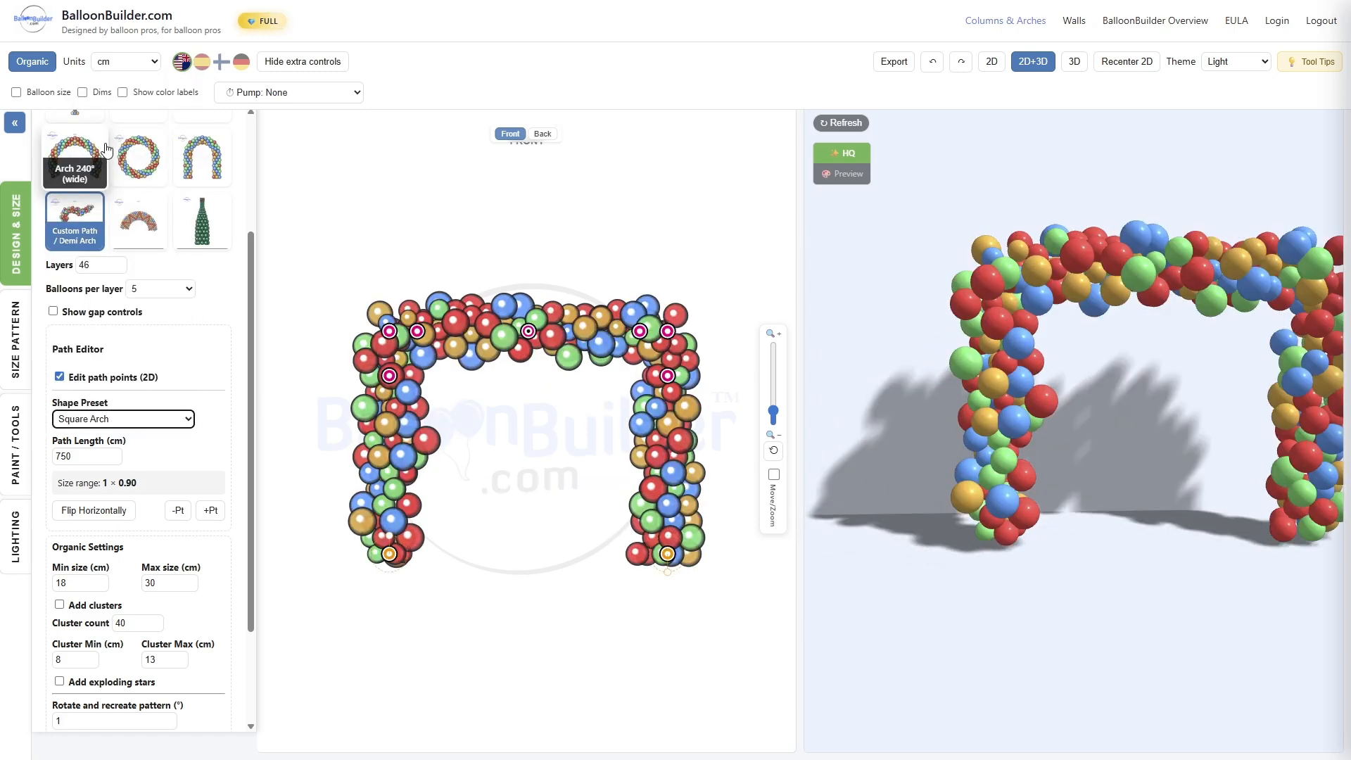
left_click(154, 420)
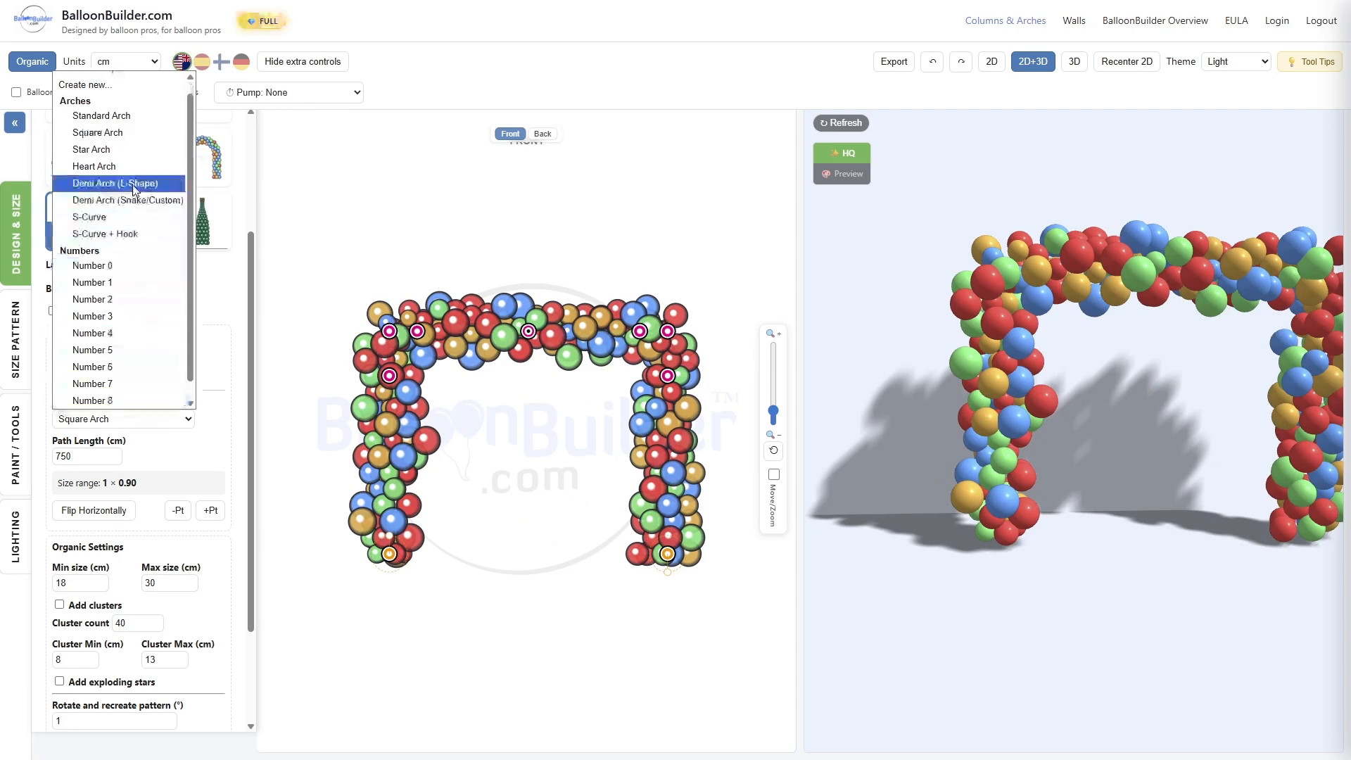
left_click(114, 167)
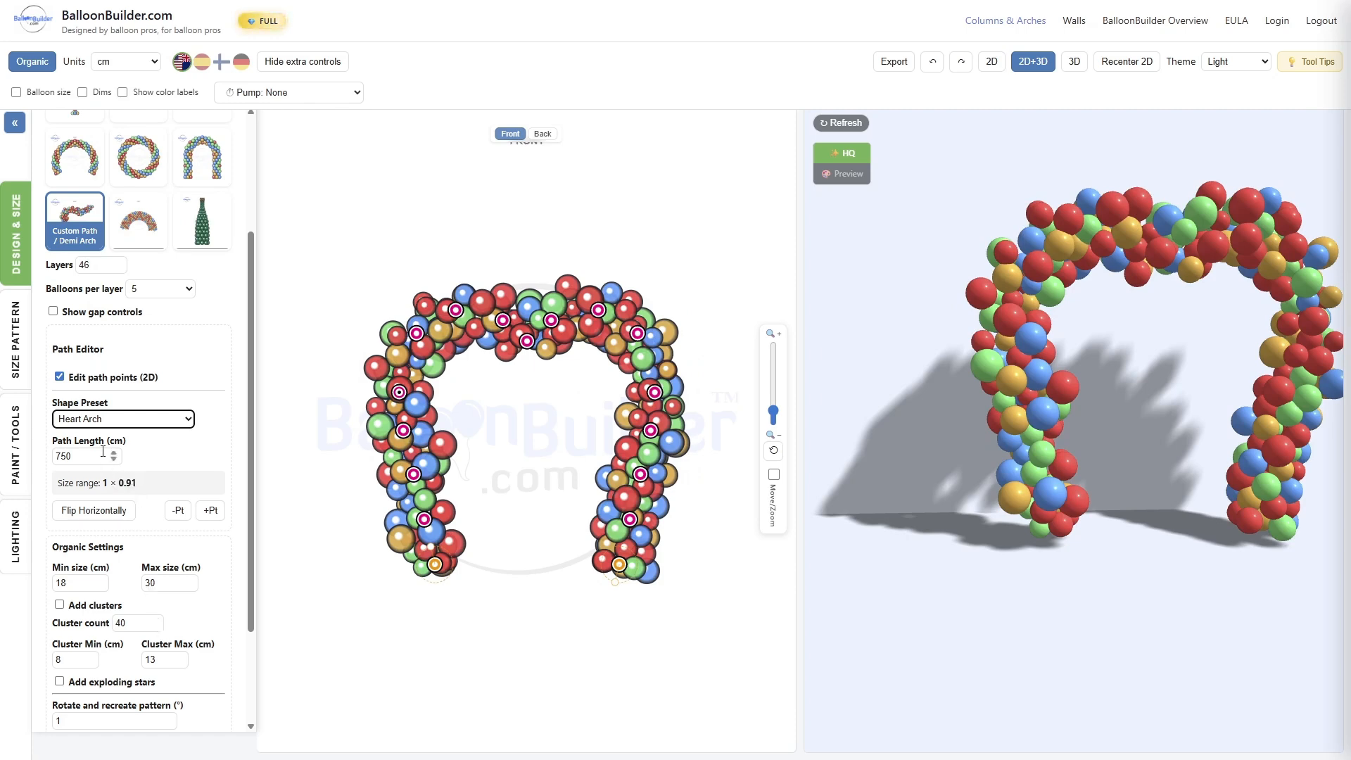
Step: Increase the heart arch's layer count to 54
left_click(118, 263)
left_click(118, 262)
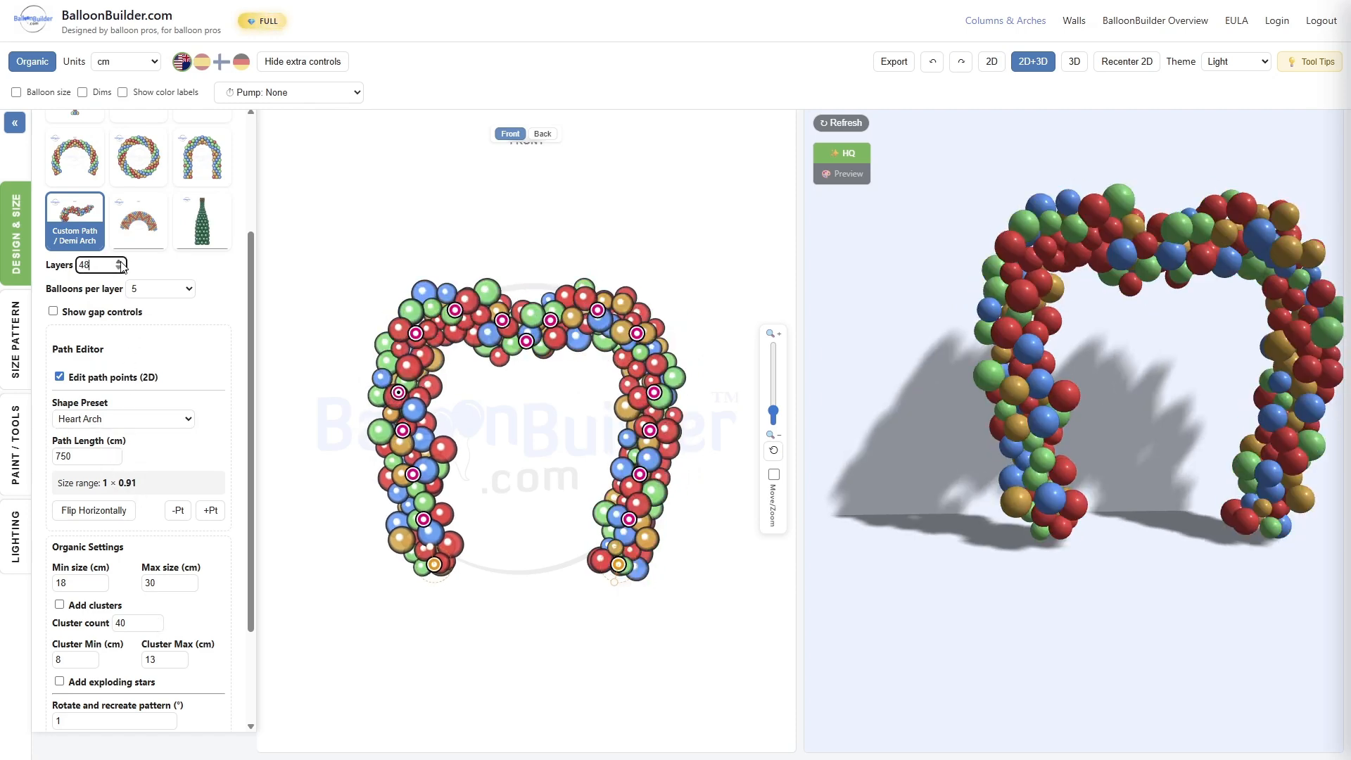
left_click(118, 263)
left_click(118, 262)
left_click(118, 262)
left_click(119, 262)
left_click(118, 263)
left_click(118, 262)
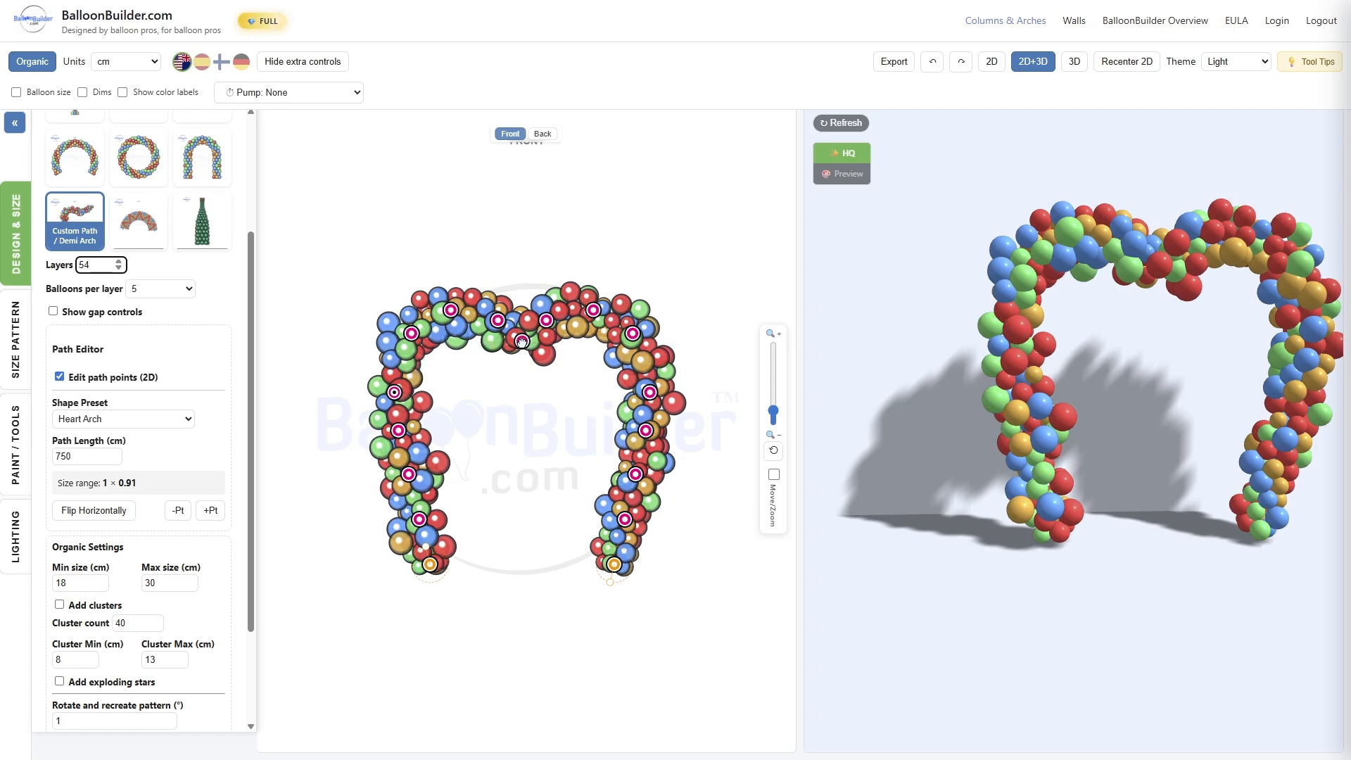
Step: Reshape the heart arch's path by lowering the centre dip point and moving the side and shoulder points outward
left_click_drag(521, 342, 525, 369)
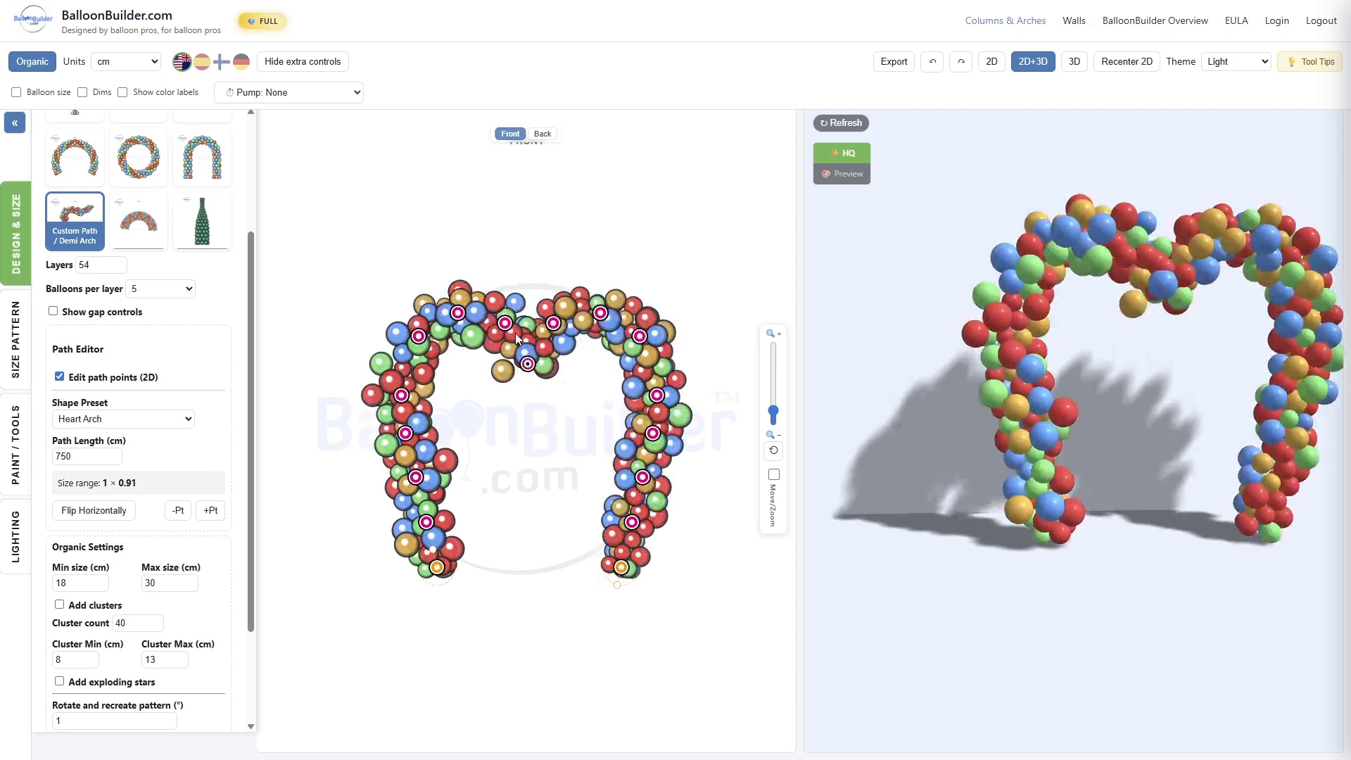
left_click_drag(402, 398, 396, 393)
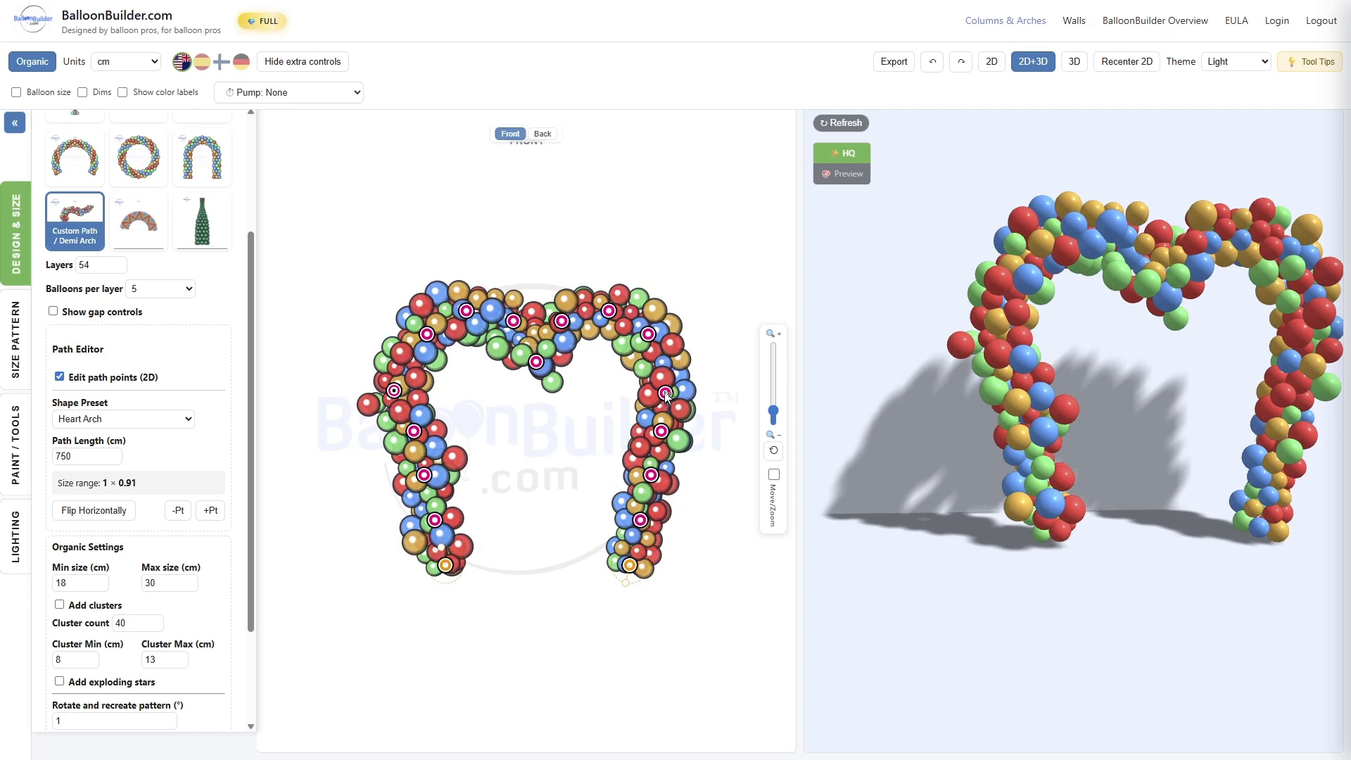
left_click_drag(666, 396, 674, 389)
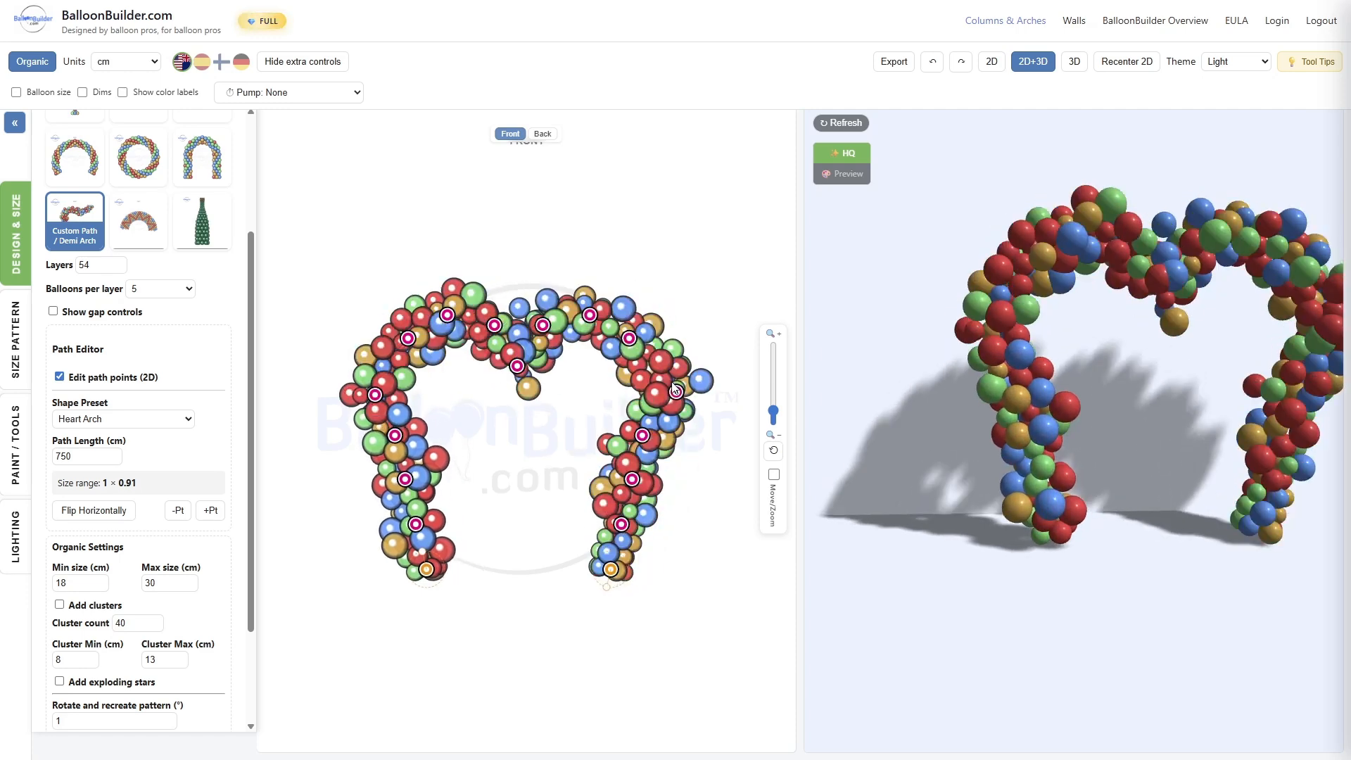
left_click_drag(631, 340, 638, 328)
left_click_drag(404, 337, 391, 325)
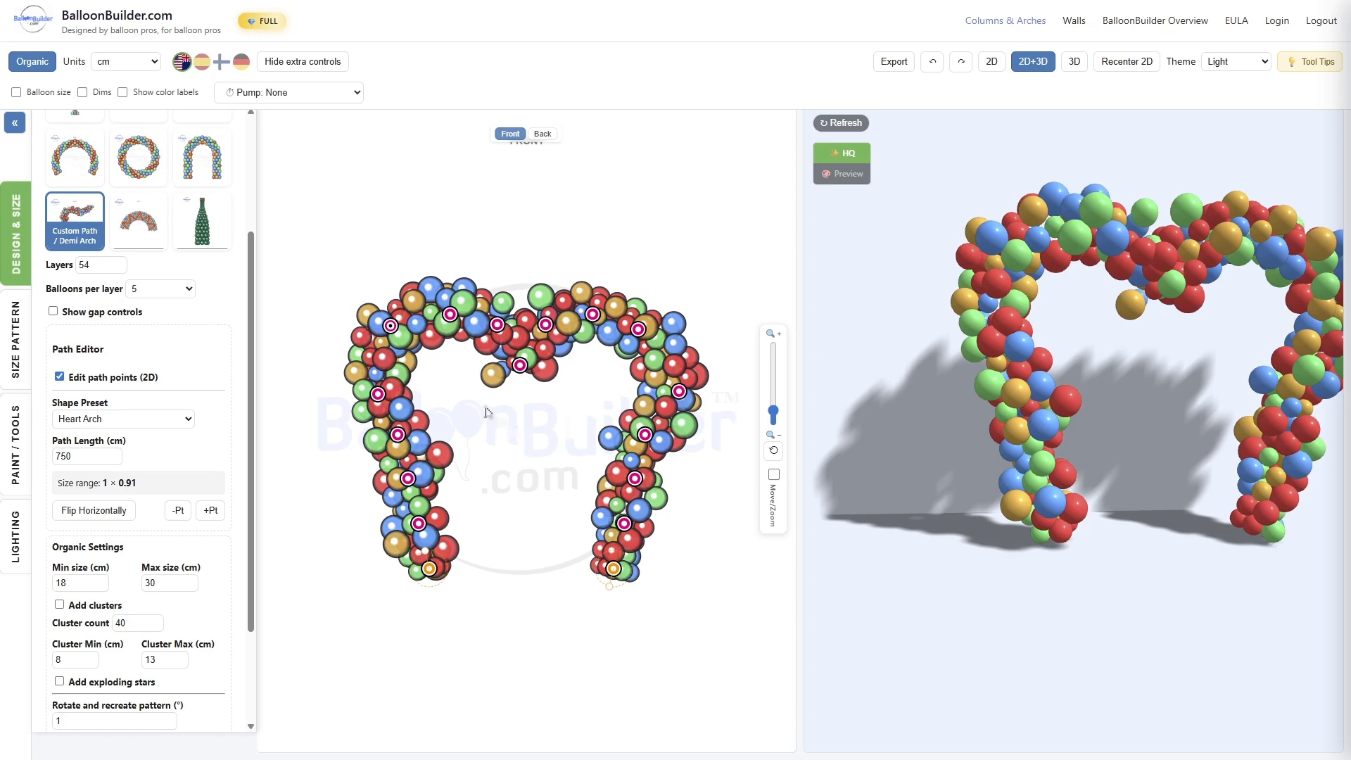
Step: Apply the Demi Arch (L-Shape) preset and bend it by lowering the free end point and the first point on the horizontal arm
left_click(147, 420)
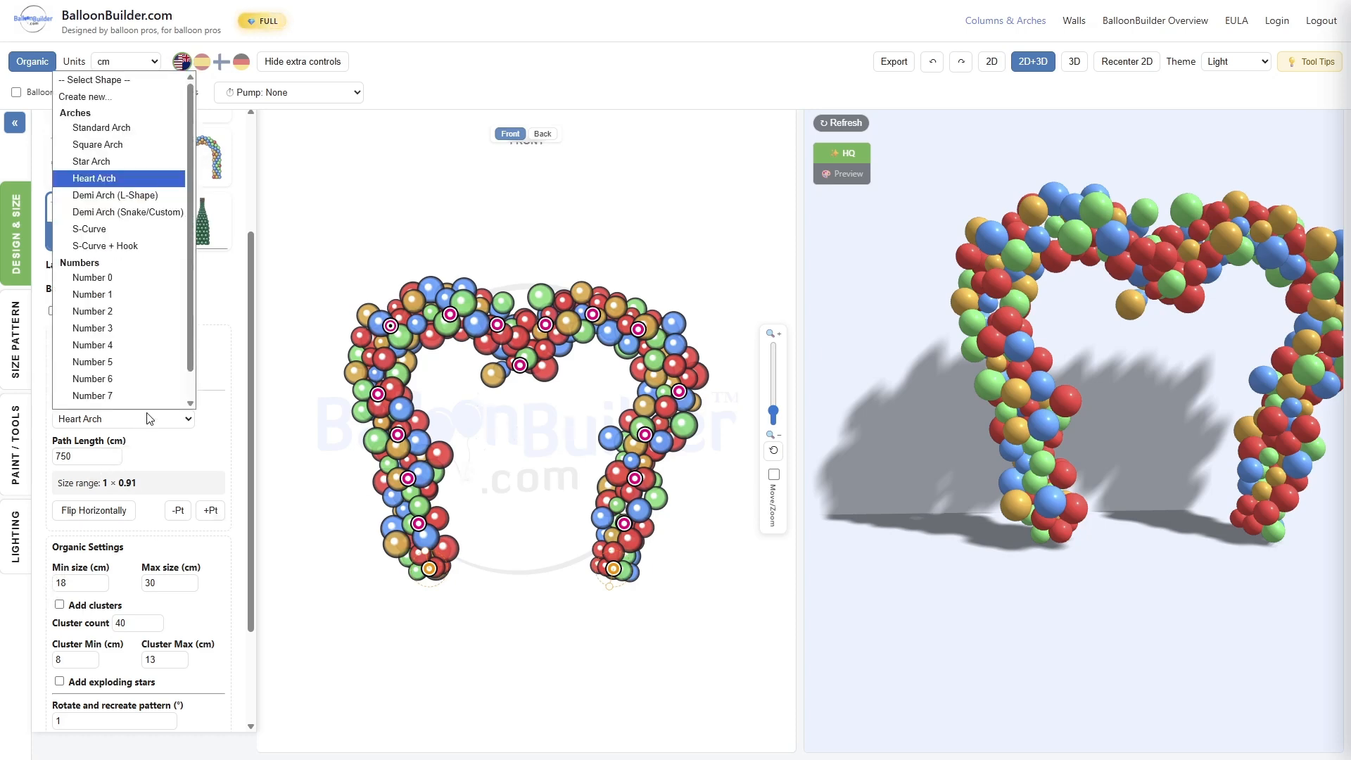
scroll(130, 222, "down", 1)
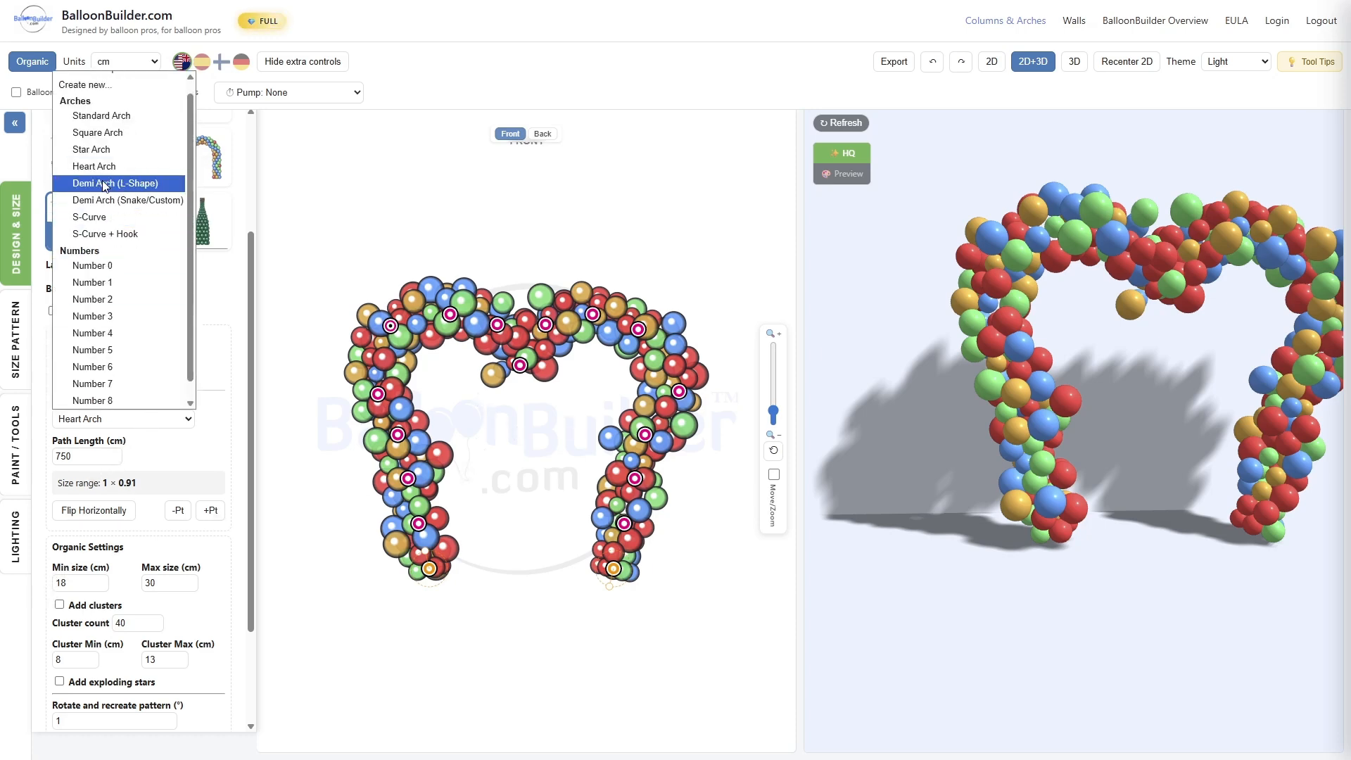
left_click(104, 184)
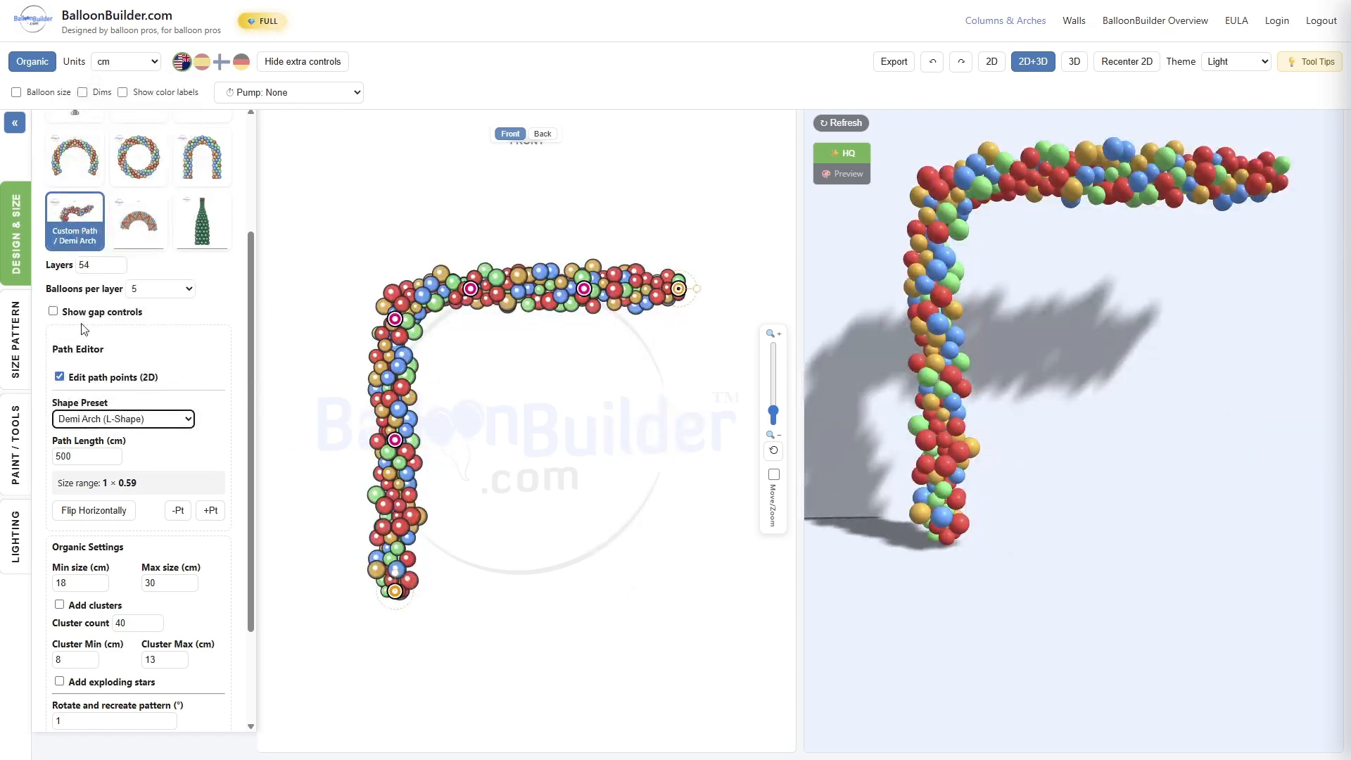
left_click_drag(678, 289, 695, 350)
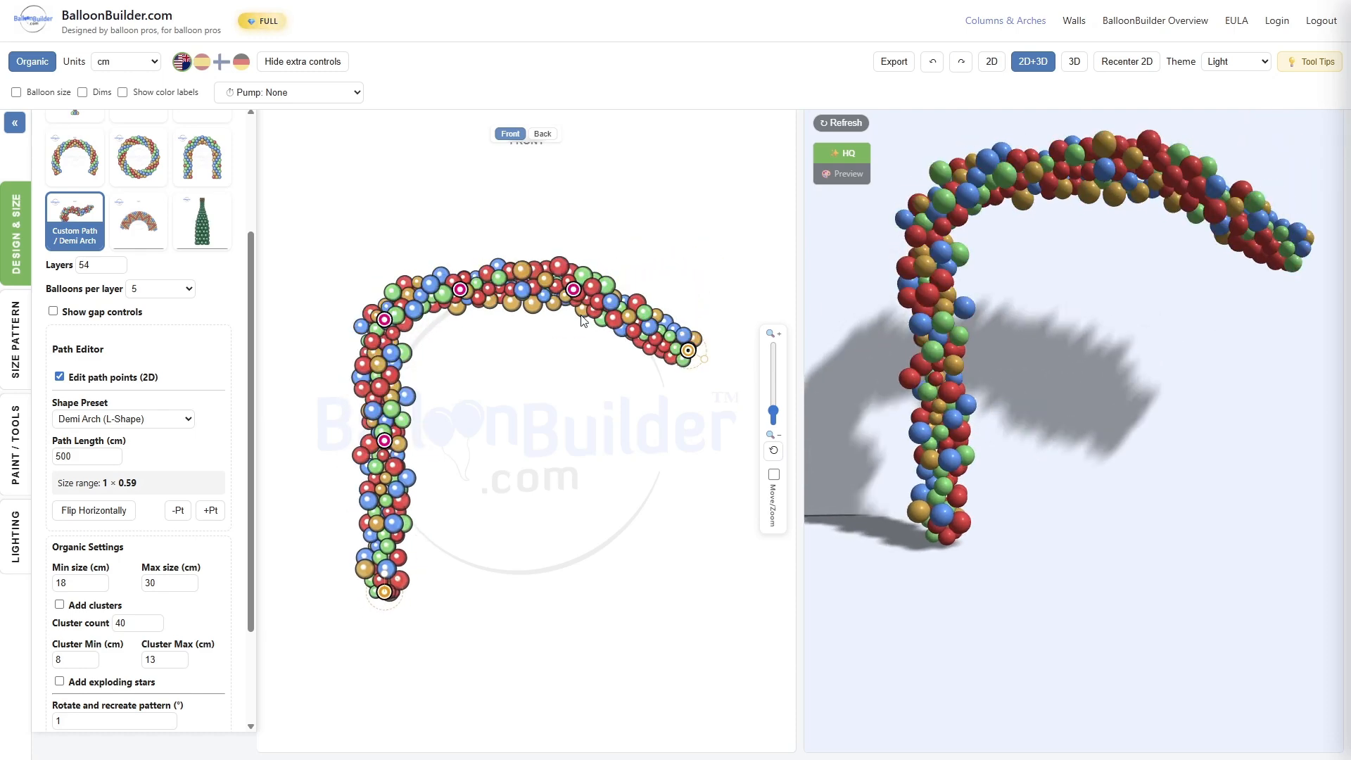
left_click_drag(461, 290, 492, 324)
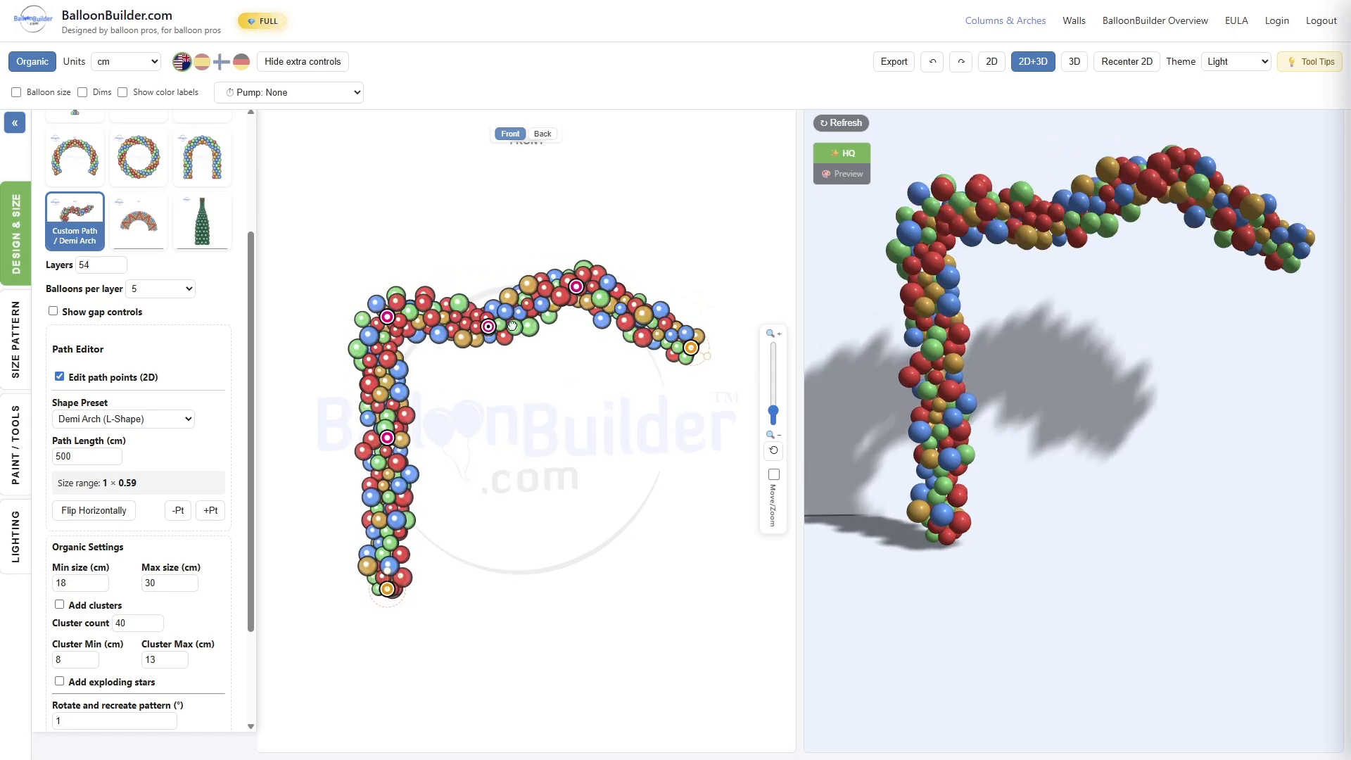
Step: Try the S-Curve + Hook shape preset and replace it with Demi Arch (Snake/Custom)
left_click(139, 423)
left_click(109, 236)
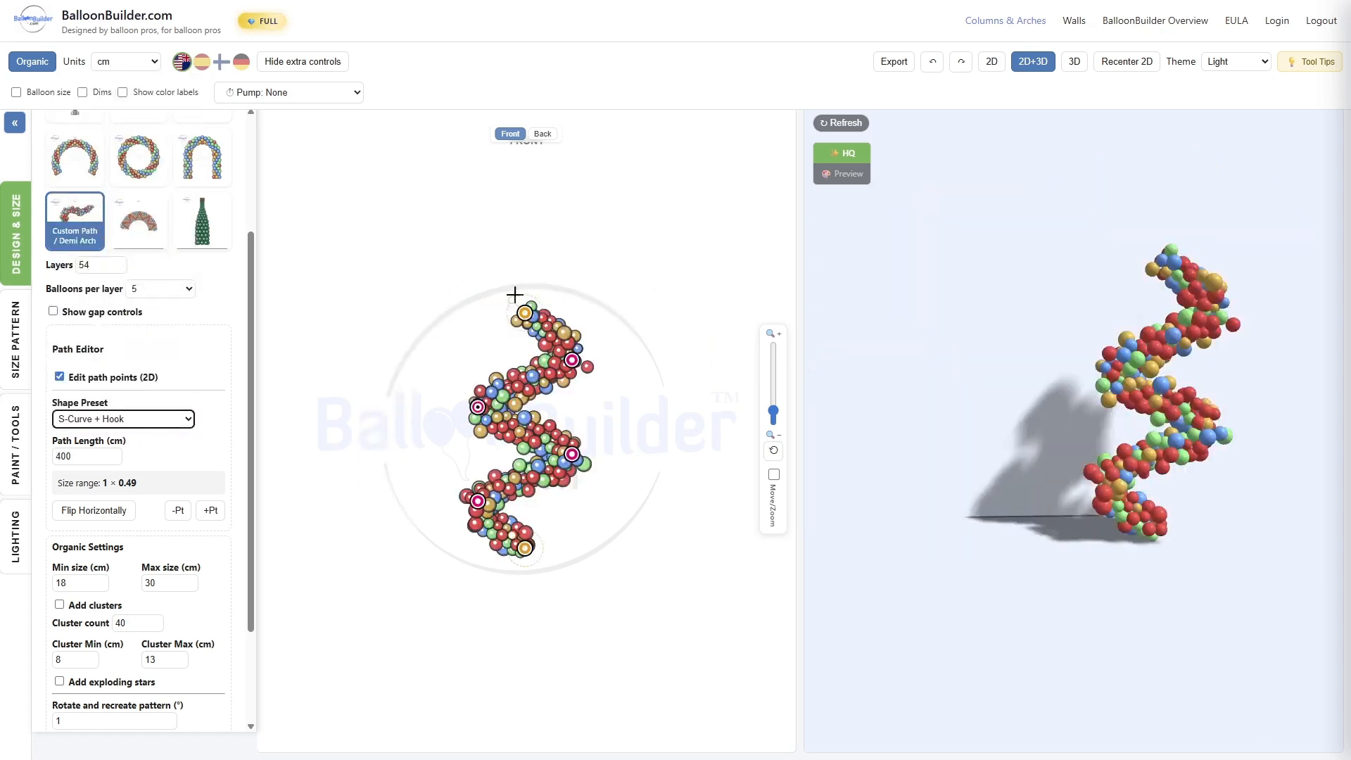
left_click(136, 422)
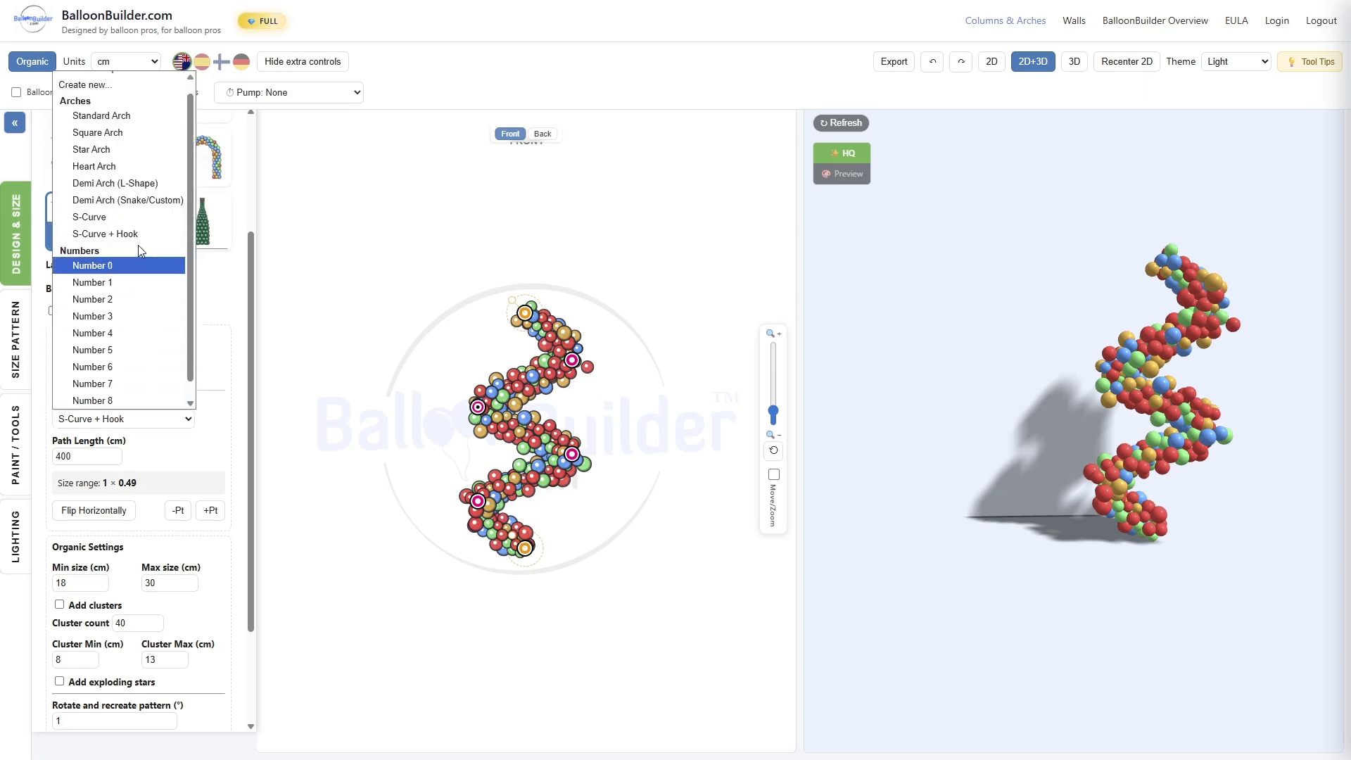
left_click(120, 200)
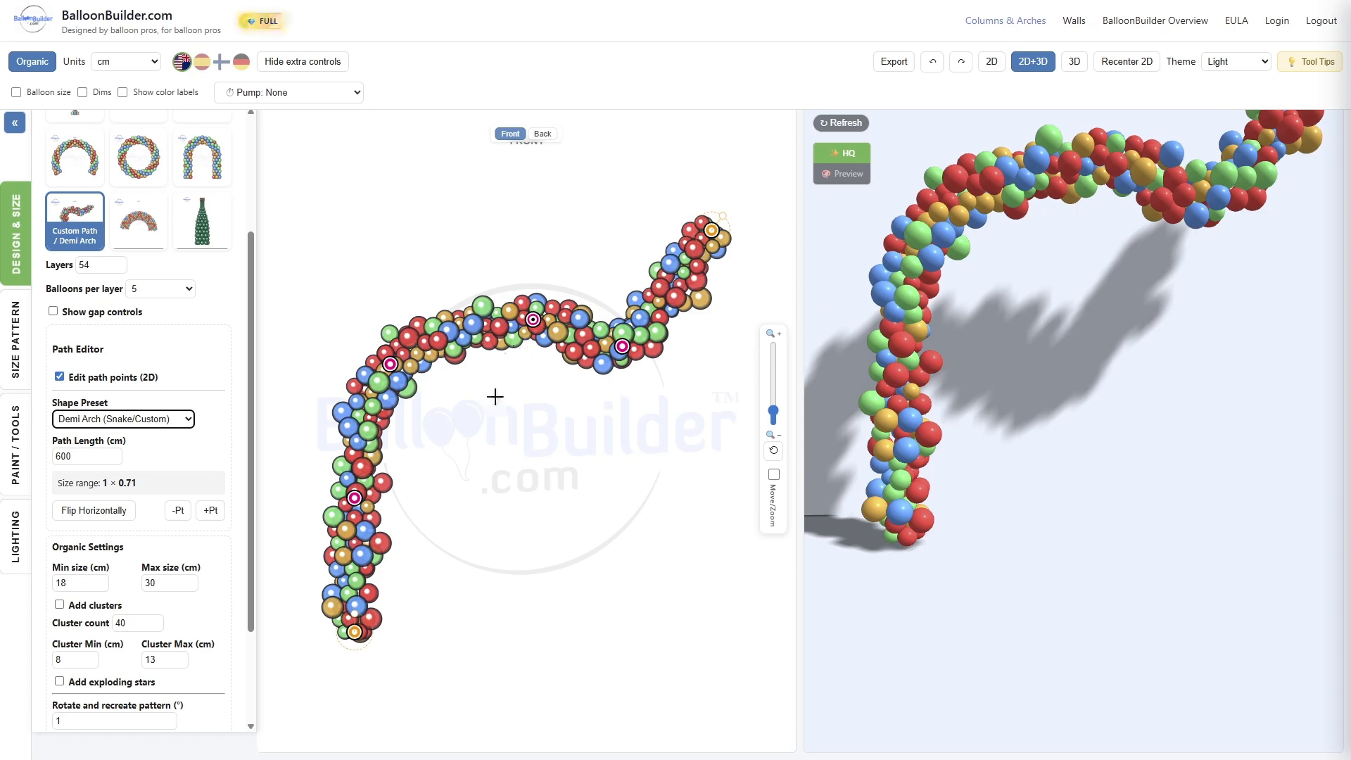
Step: Reduce the snake-shaped demi arch's layer count to 40
left_click(118, 268)
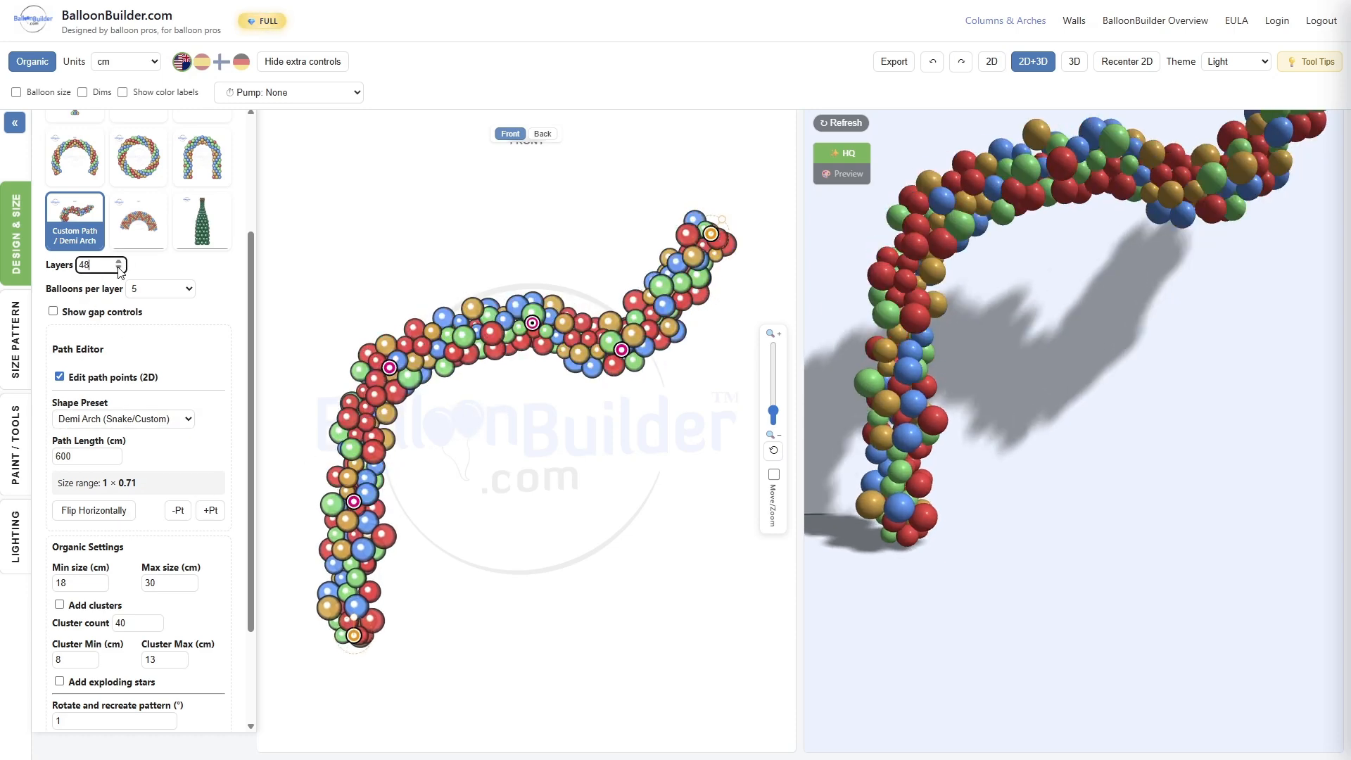
left_click(118, 267)
left_click(118, 268)
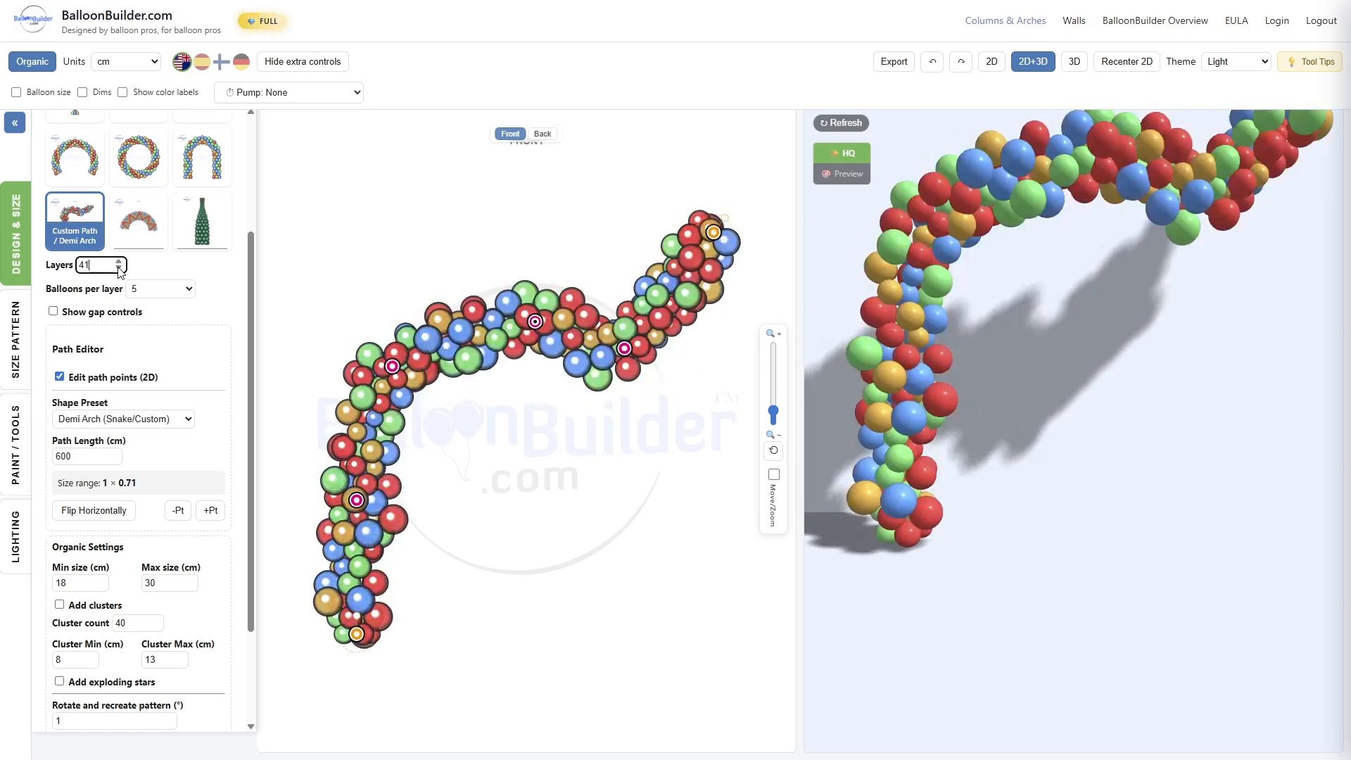
left_click(118, 268)
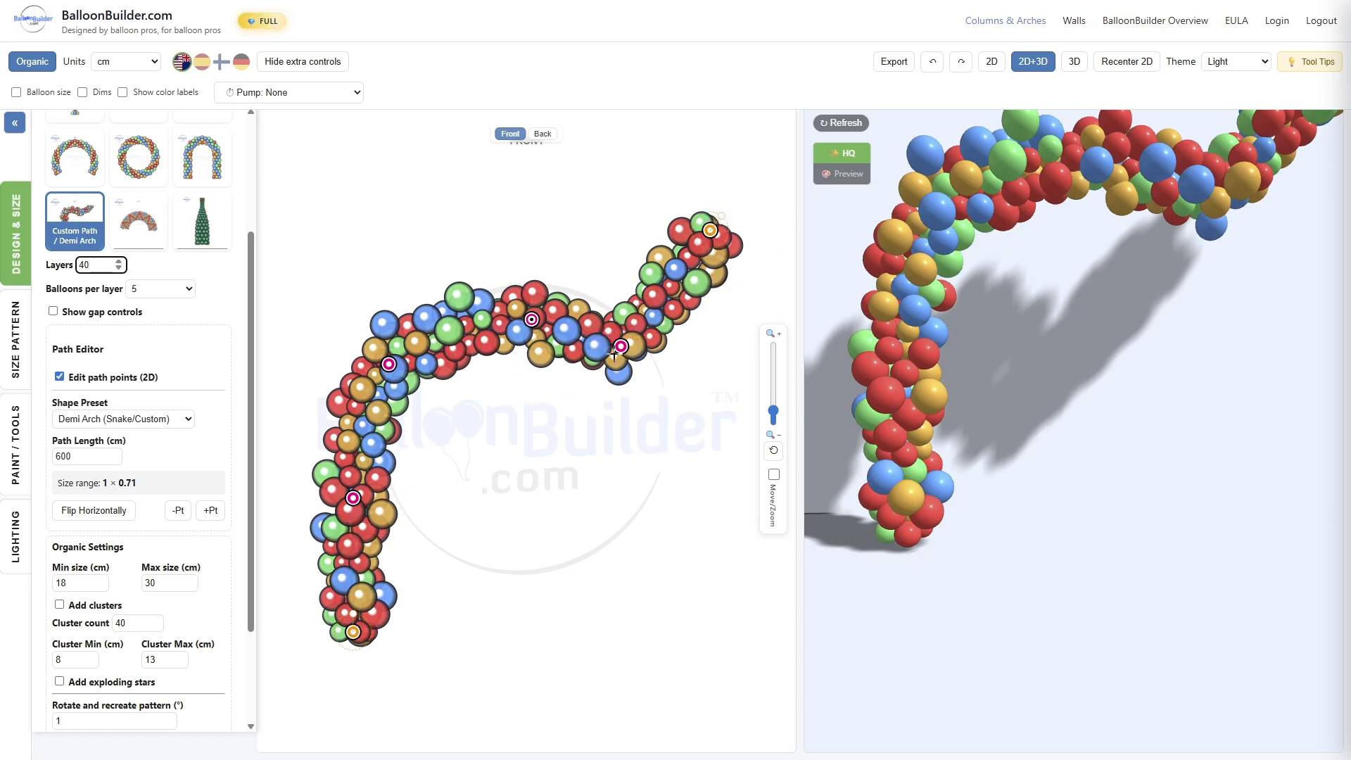
Step: Open the Layer Size Editor and raise layer 1's size multiplier to 2.40
left_click(16, 356)
left_click(88, 554)
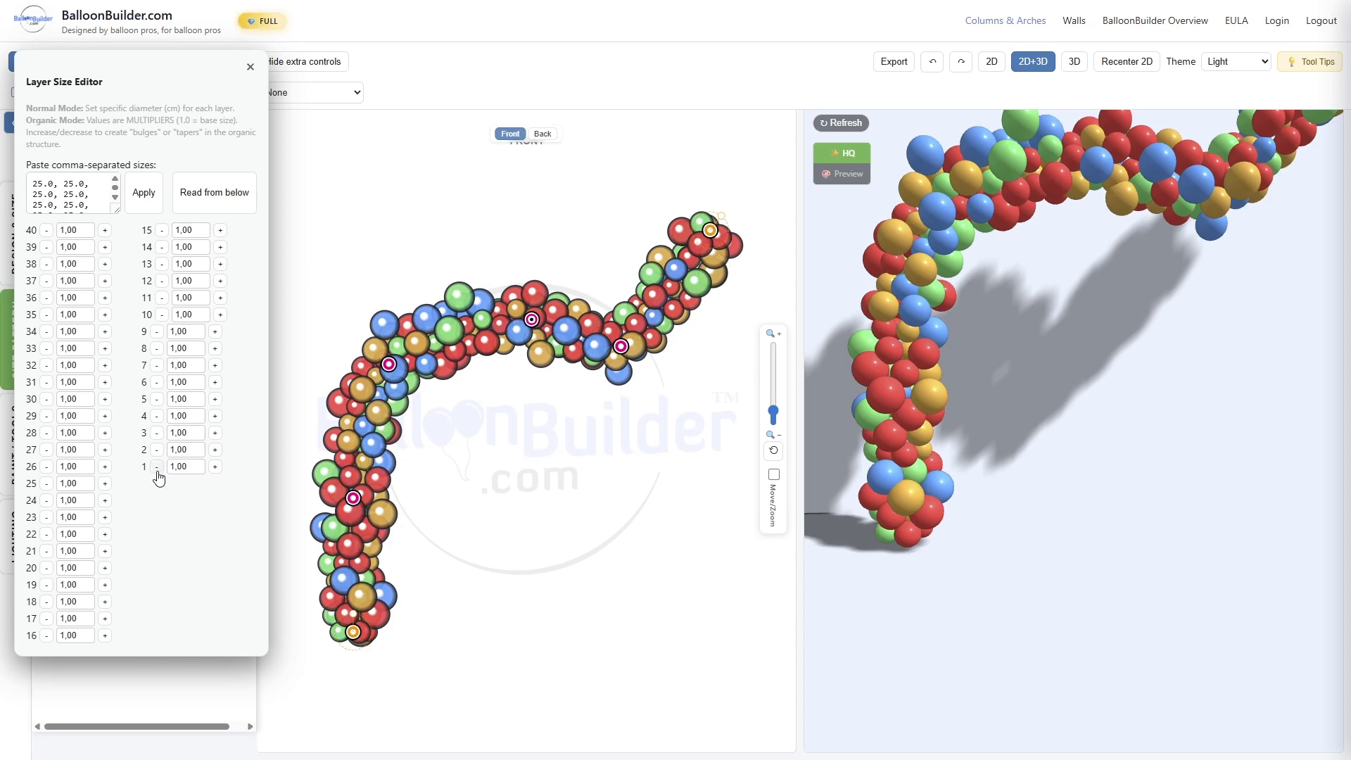
left_click(215, 469)
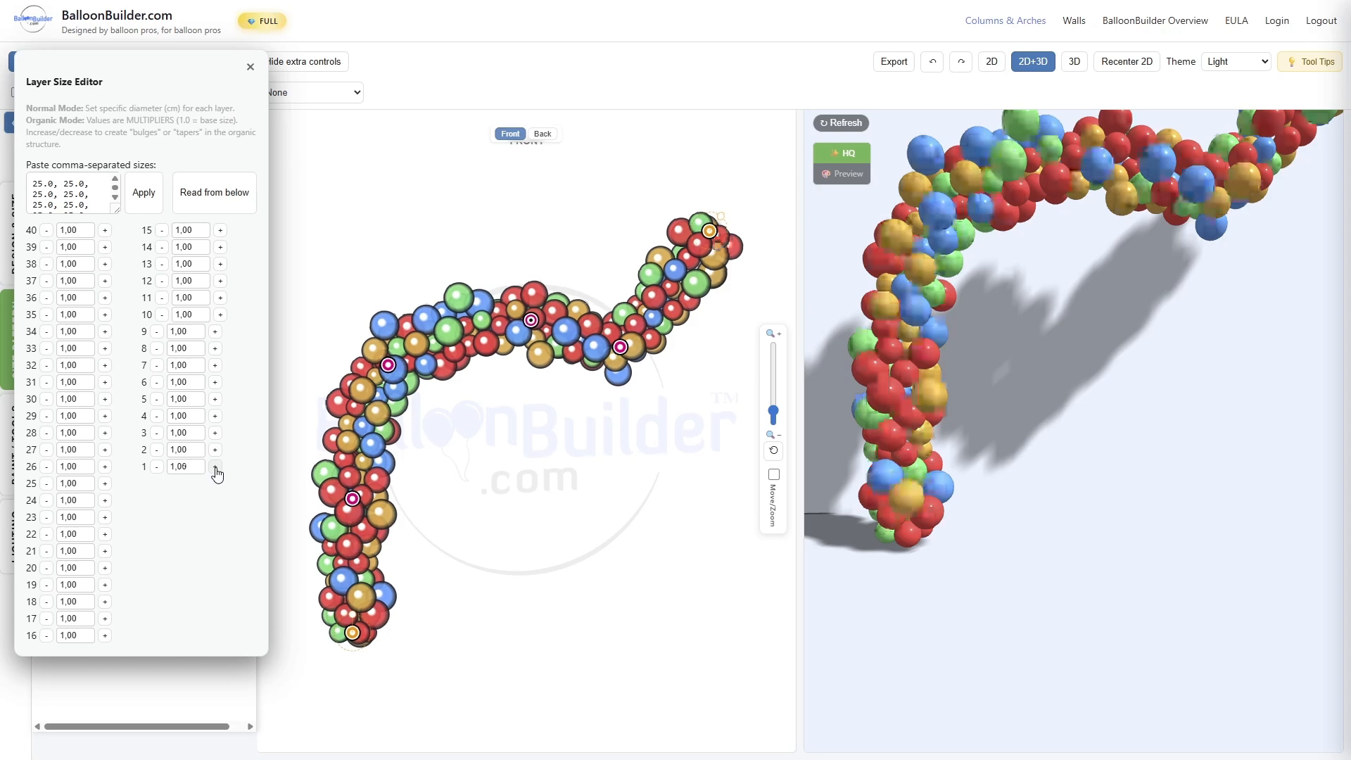
left_click(215, 469)
left_click(215, 469)
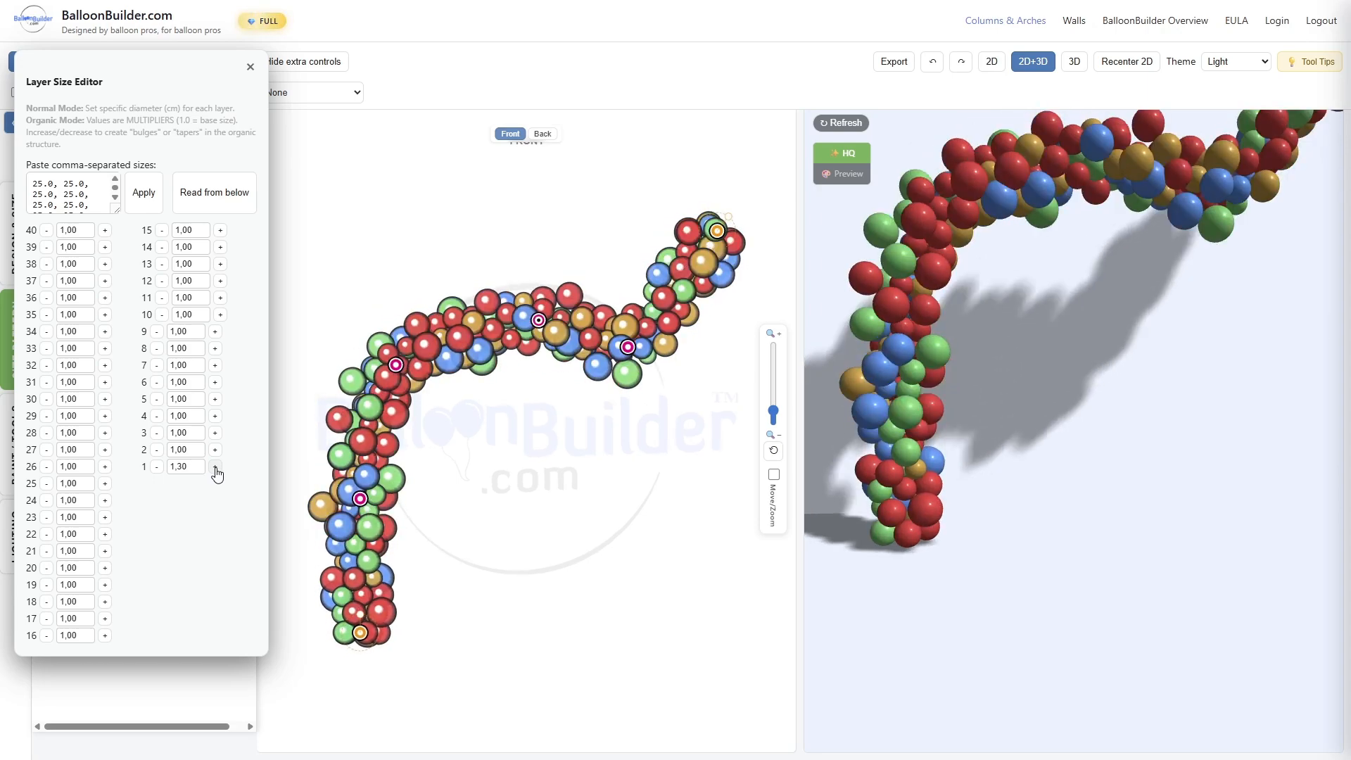
left_click(216, 468)
left_click(216, 469)
left_click(215, 469)
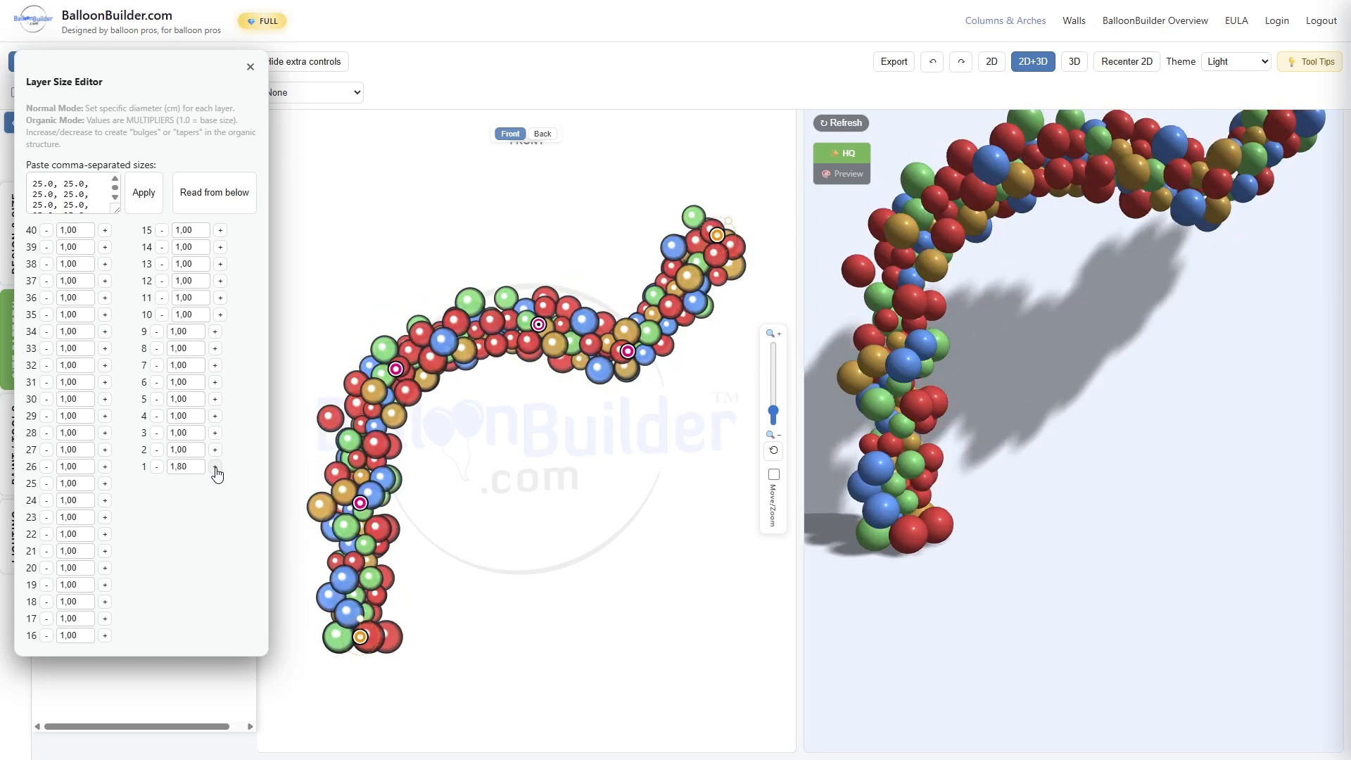
left_click(215, 469)
left_click(215, 469)
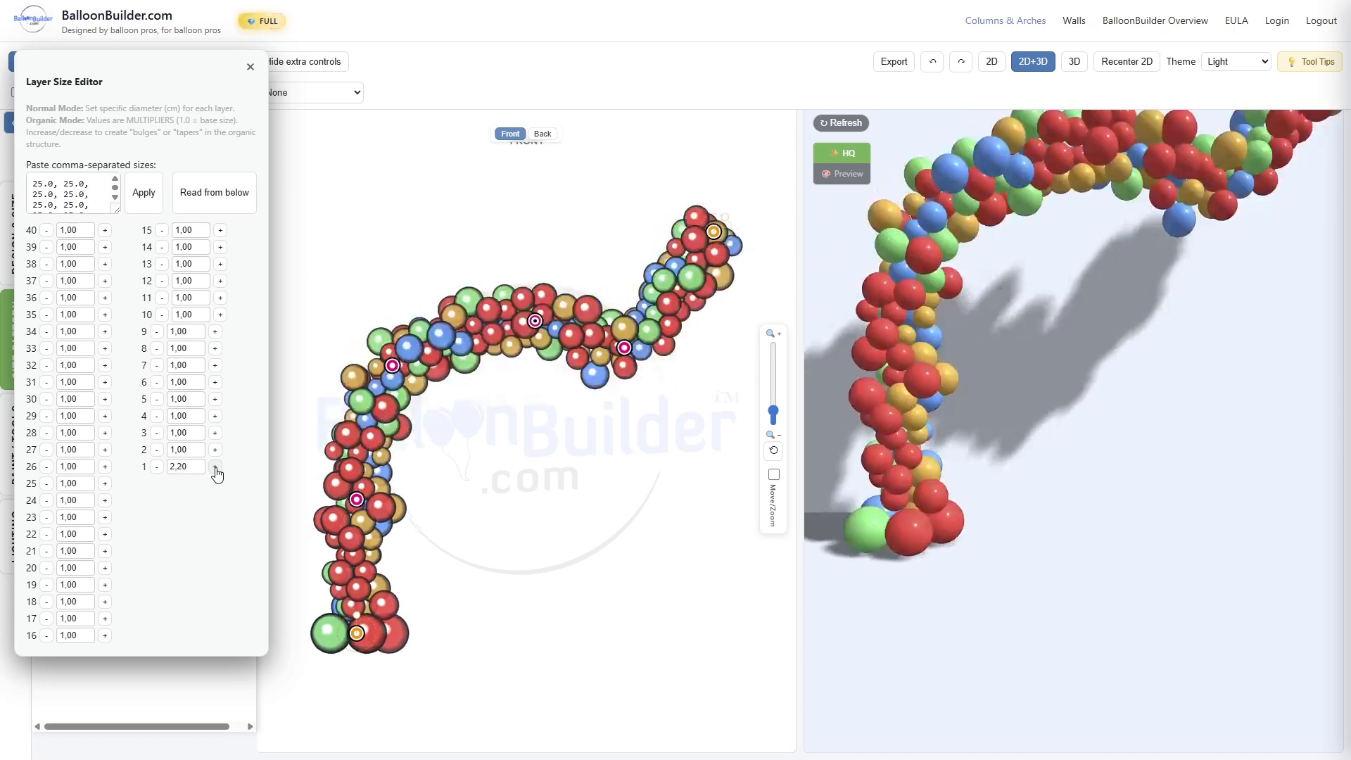
left_click(215, 469)
left_click(215, 468)
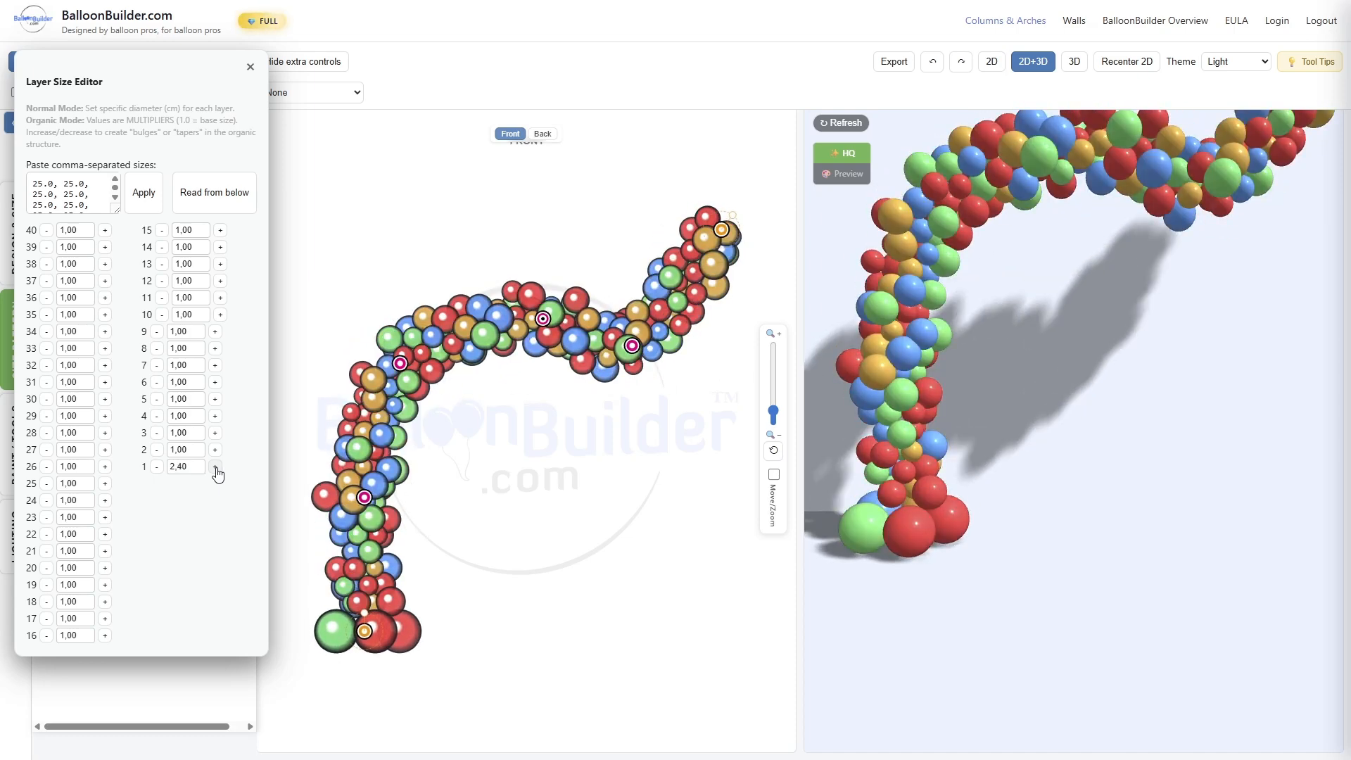
Step: Raise layer 2's size multiplier to 2.10
left_click(216, 450)
left_click(215, 451)
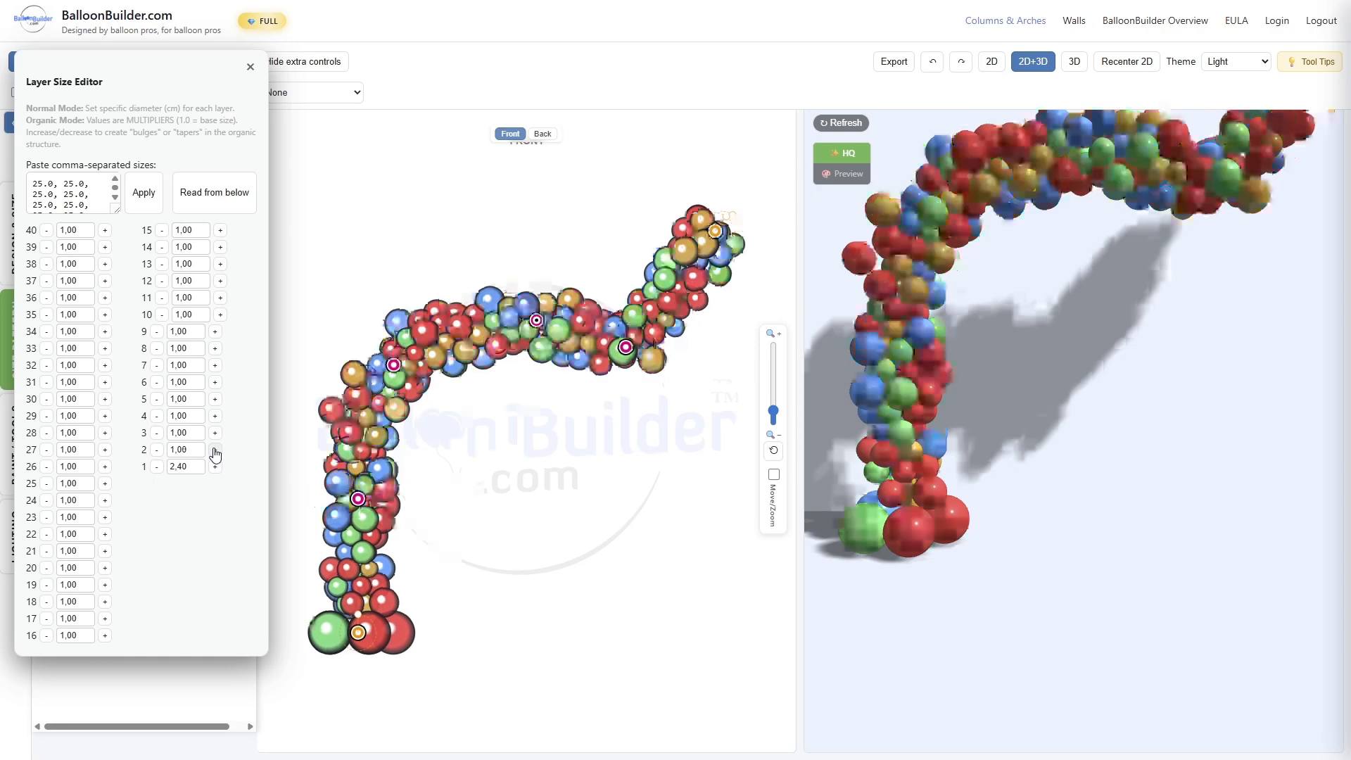
left_click(216, 450)
left_click(215, 450)
left_click(216, 450)
left_click(215, 450)
left_click(215, 450)
left_click(215, 450)
left_click(215, 451)
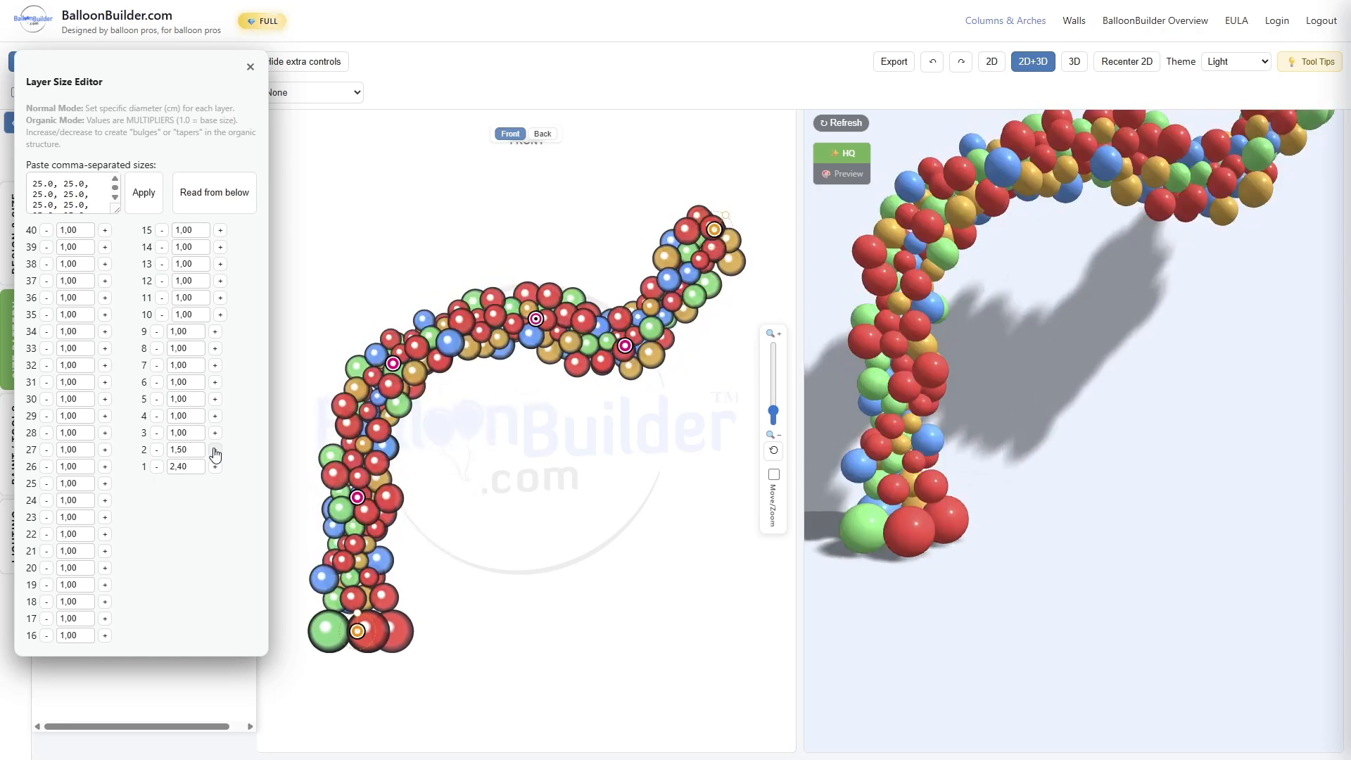
left_click(215, 451)
left_click(215, 450)
left_click(216, 450)
left_click(215, 450)
left_click(215, 450)
left_click(215, 450)
left_click(216, 450)
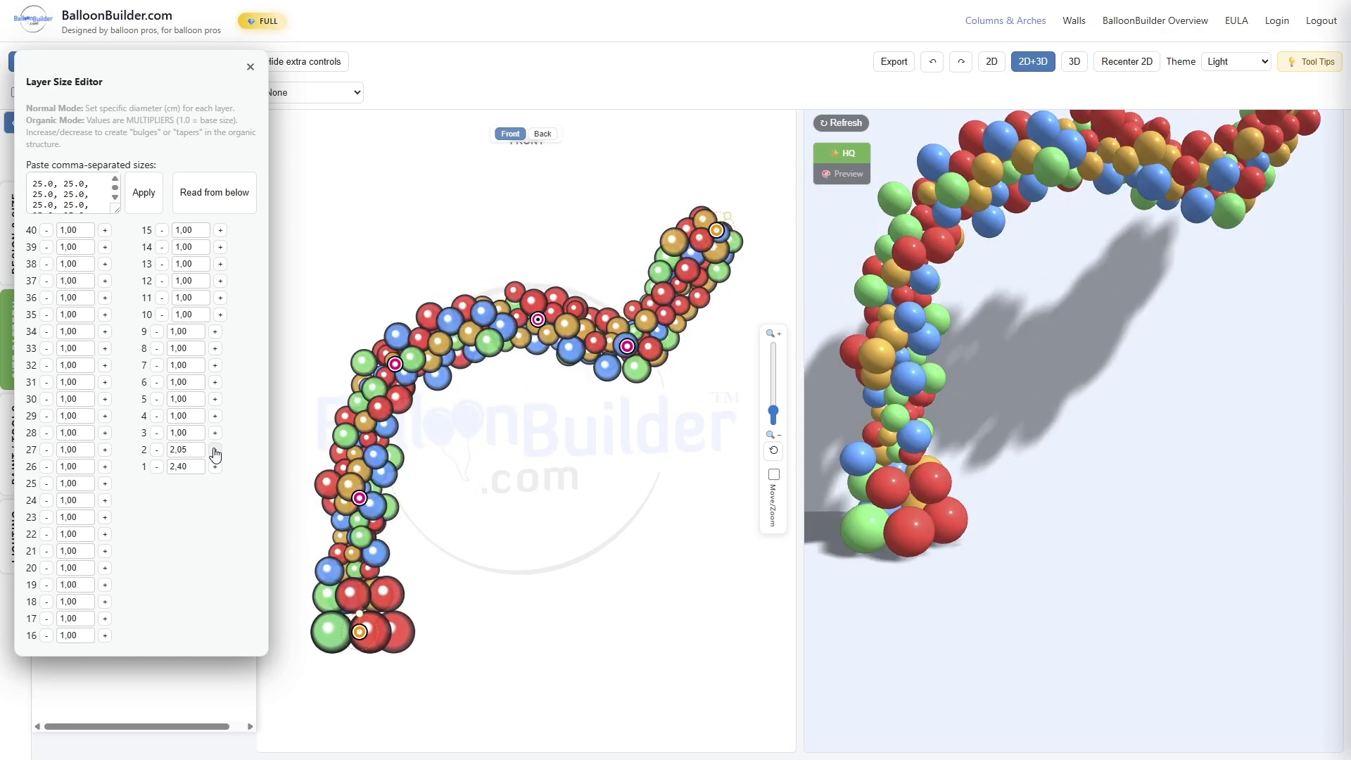
left_click(216, 451)
Step: Taper the base of the garland by setting the size multipliers of layers 3, 4 and 5 to 1.8, 1.5 and 1.2
left_click(215, 432)
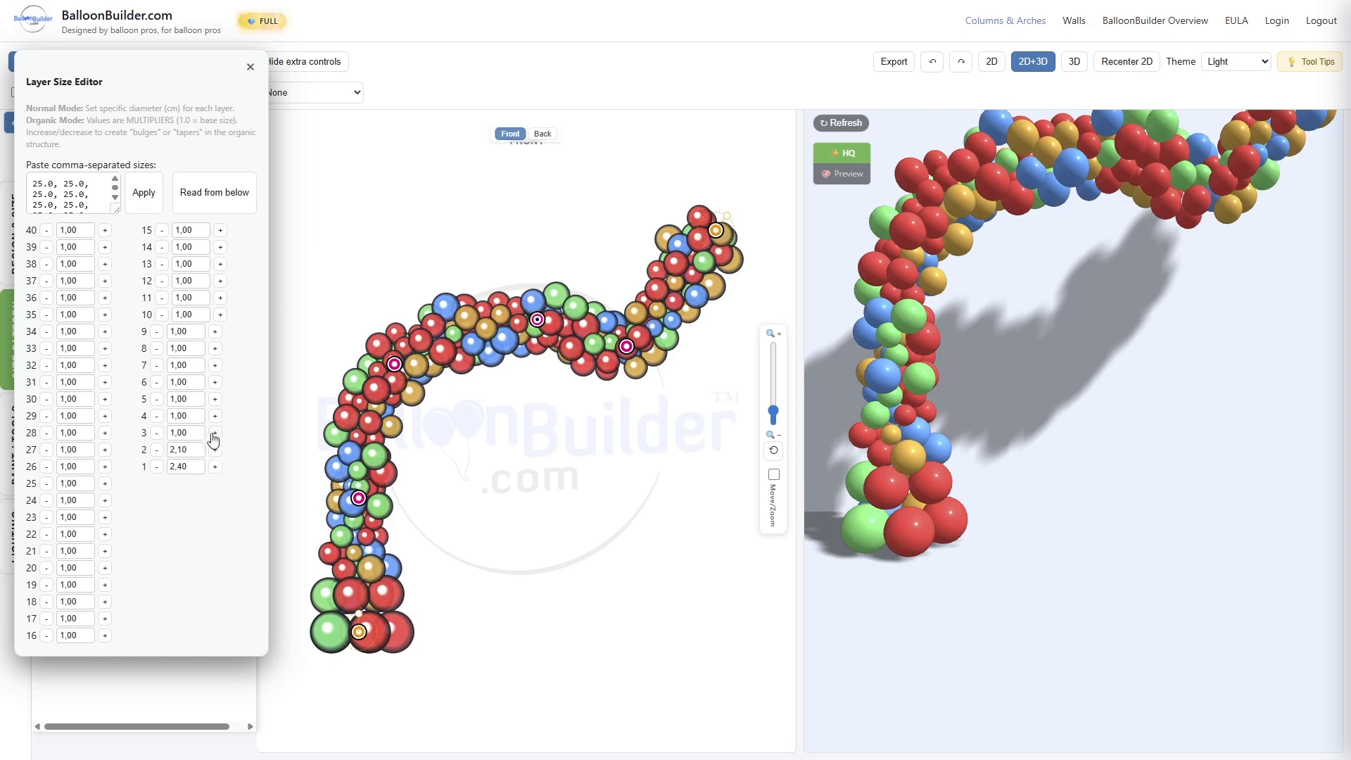
left_click_drag(202, 432, 116, 442)
type("1.8")
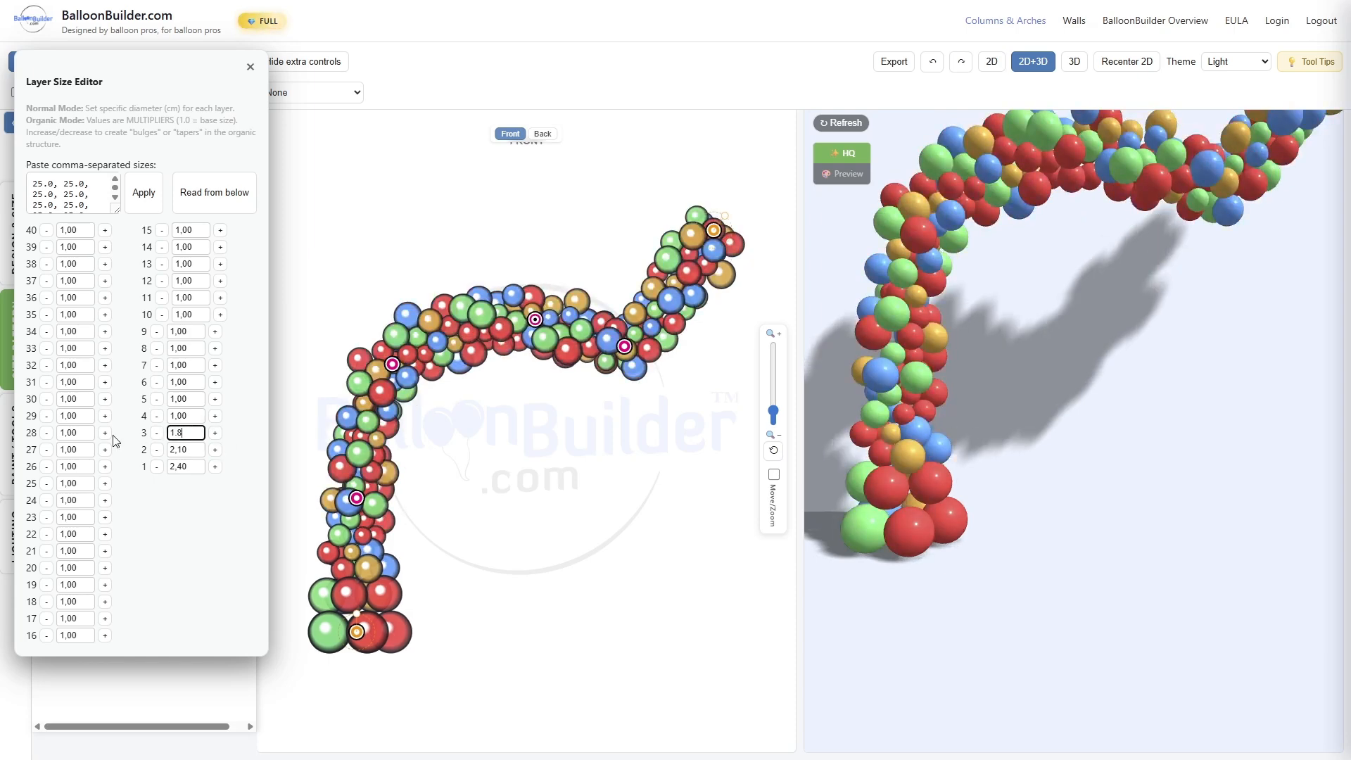
left_click_drag(189, 416, 91, 416)
type("1.5")
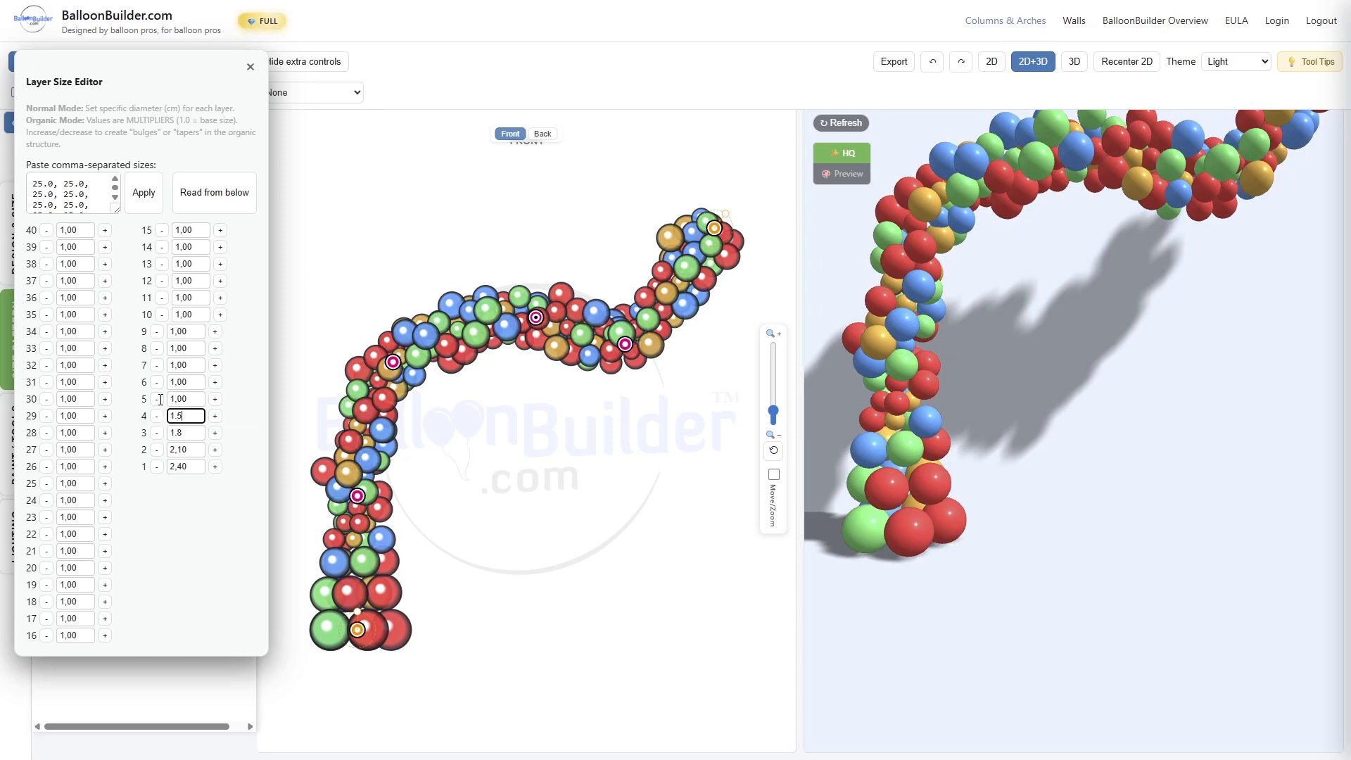
left_click_drag(161, 400, 132, 396)
type("1.")
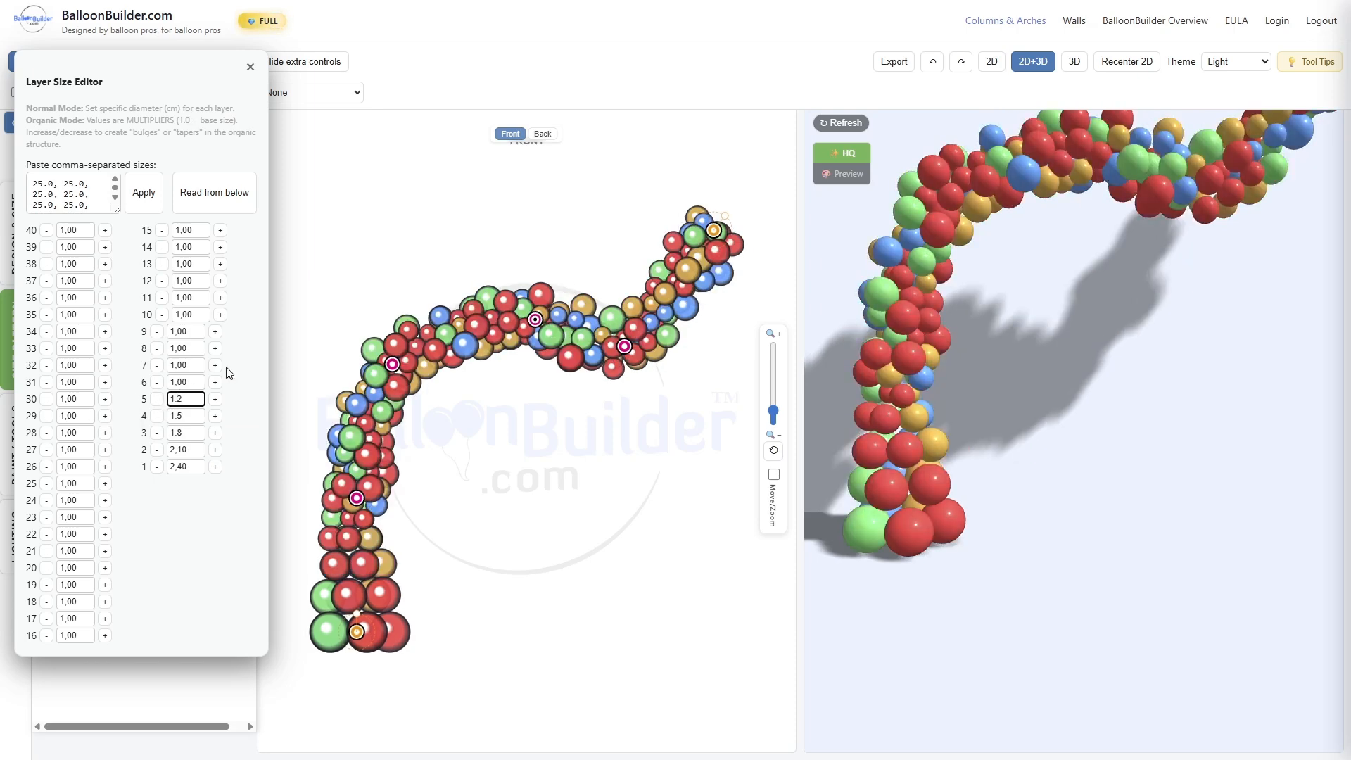
type("2")
left_click(195, 380)
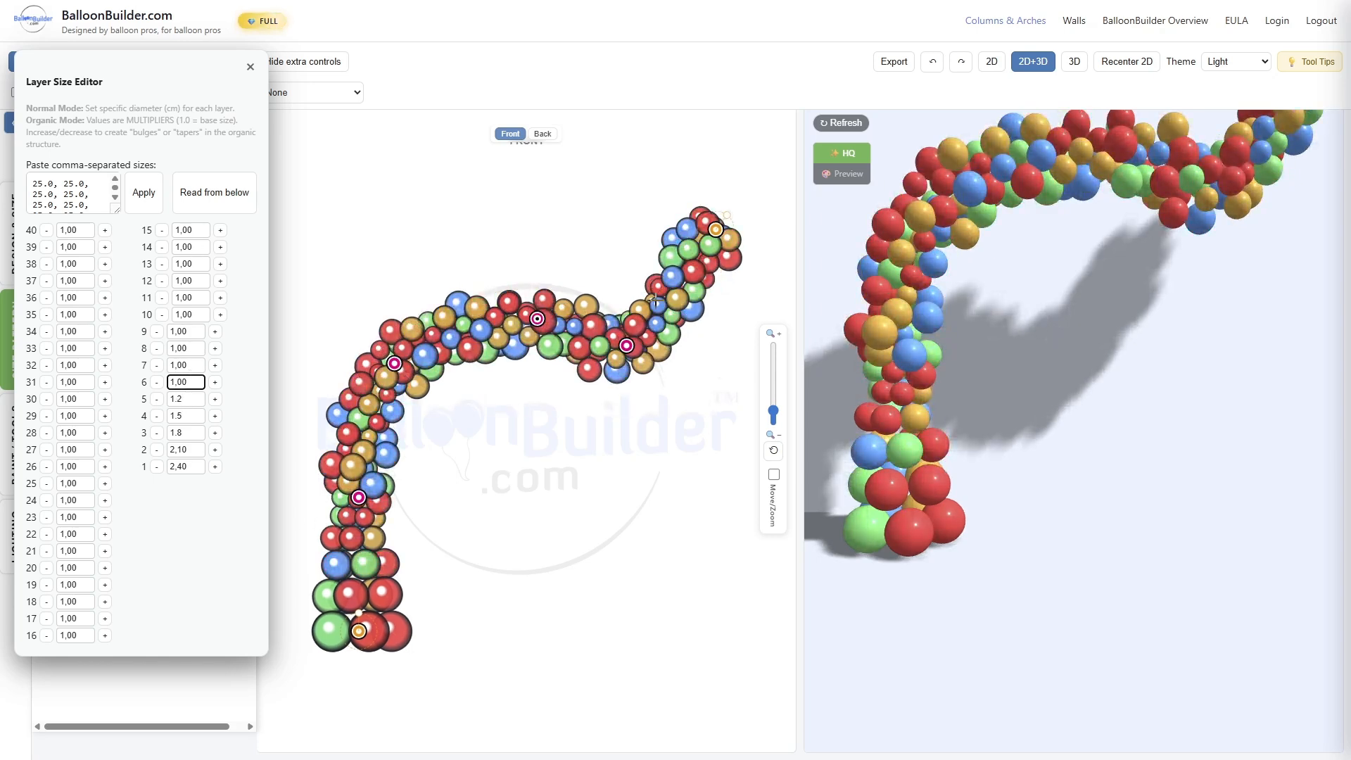
Step: Shrink the tip of the garland by setting the size multipliers of layers 40, 39 and 38 to 0.2, 0.25 and 0.3
left_click(85, 235)
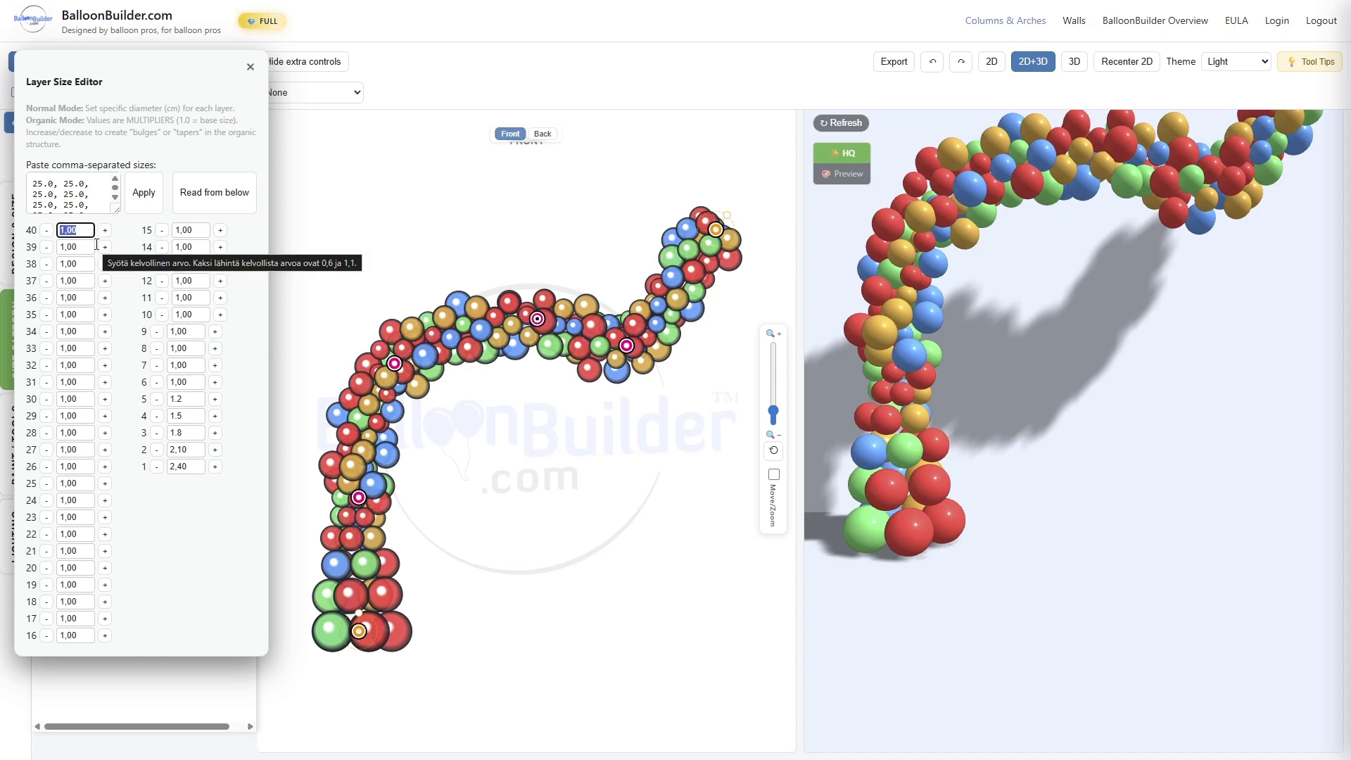
key("BackSpace")
type("2")
left_click(82, 250)
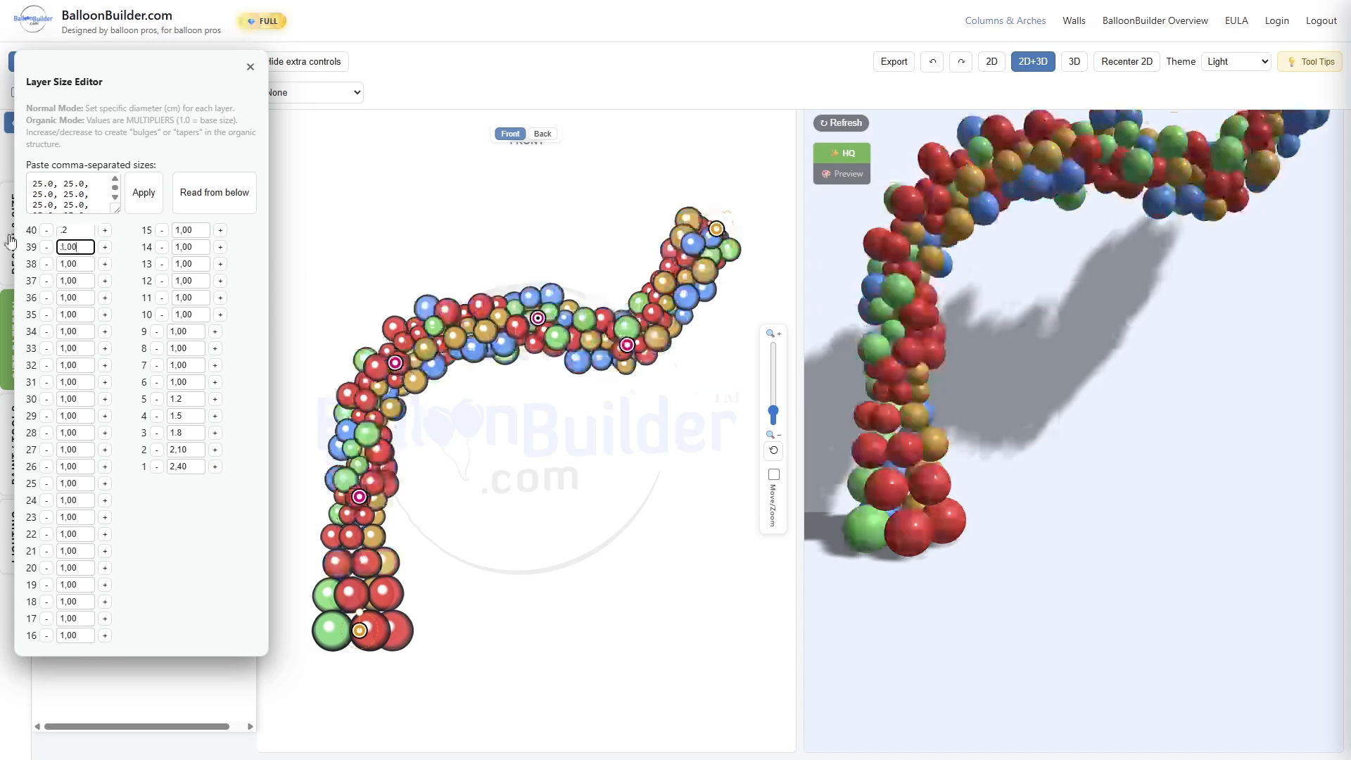
key("BackSpace")
type("25")
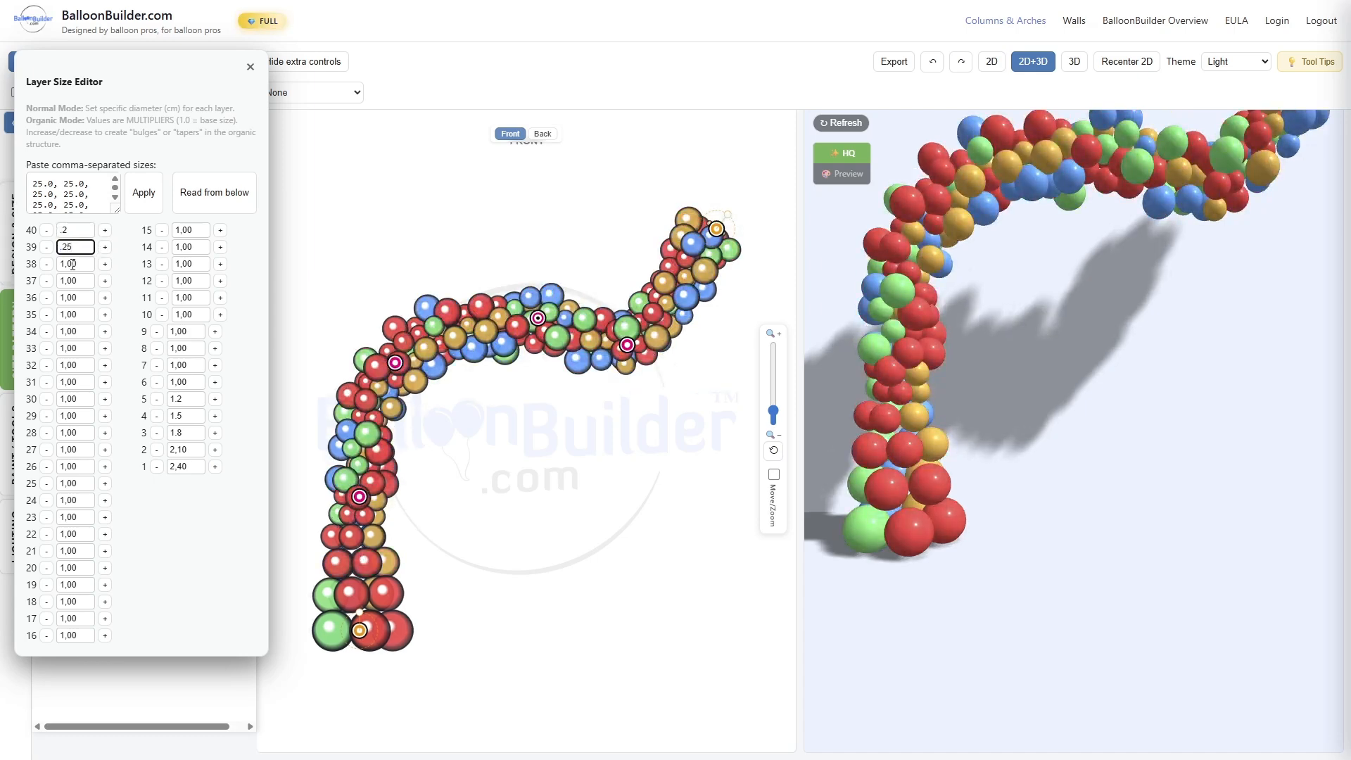
key("Tab")
type(".4")
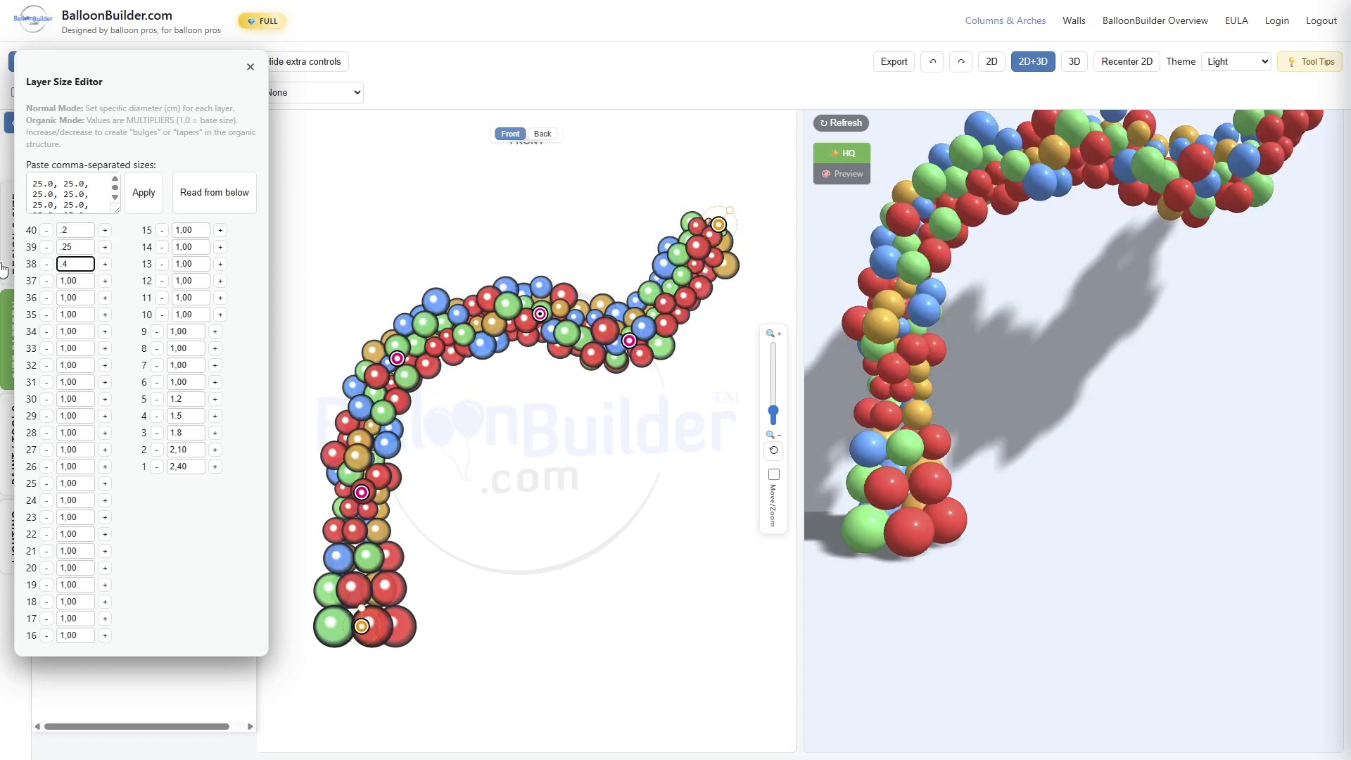
key("Tab")
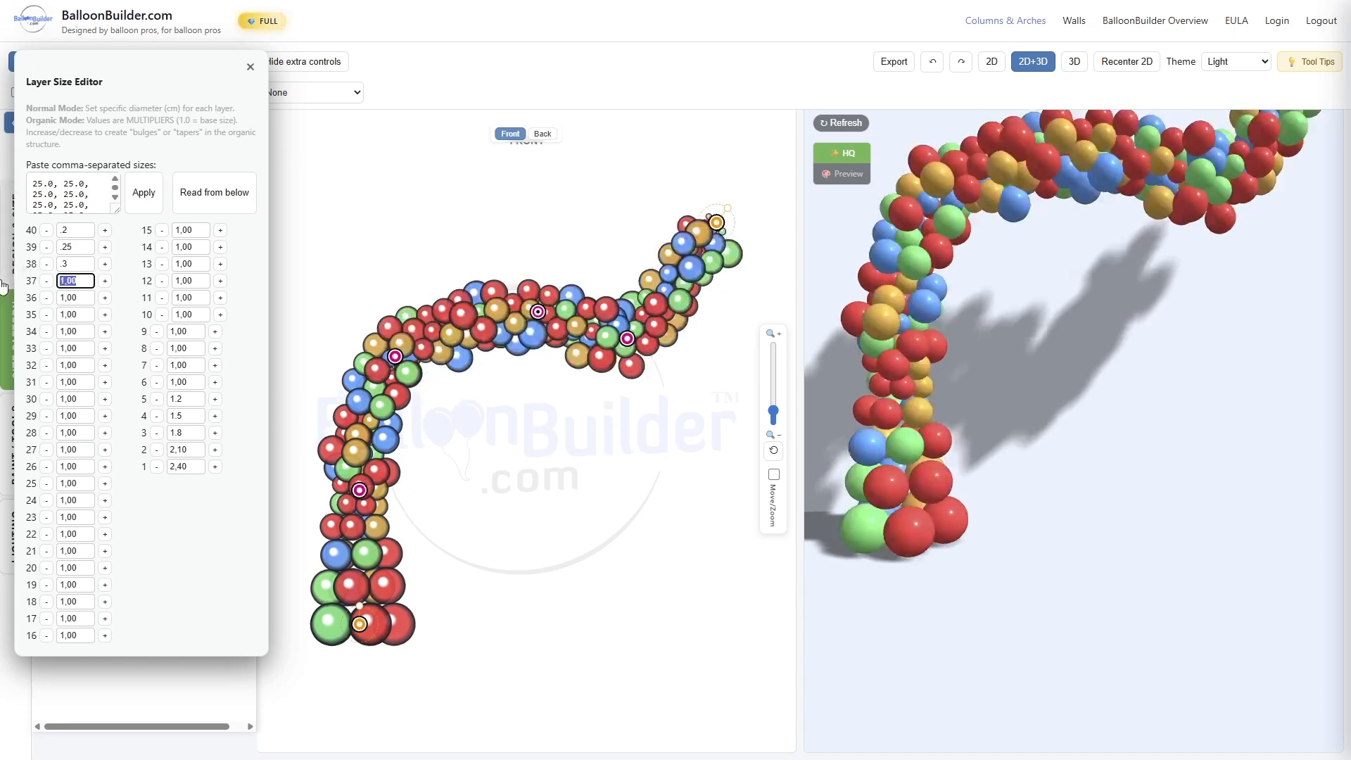
Step: Set the size multipliers of layers 37, 36 and 35 to 0.4, 0.45 and 0.5
type(".4")
key("Tab")
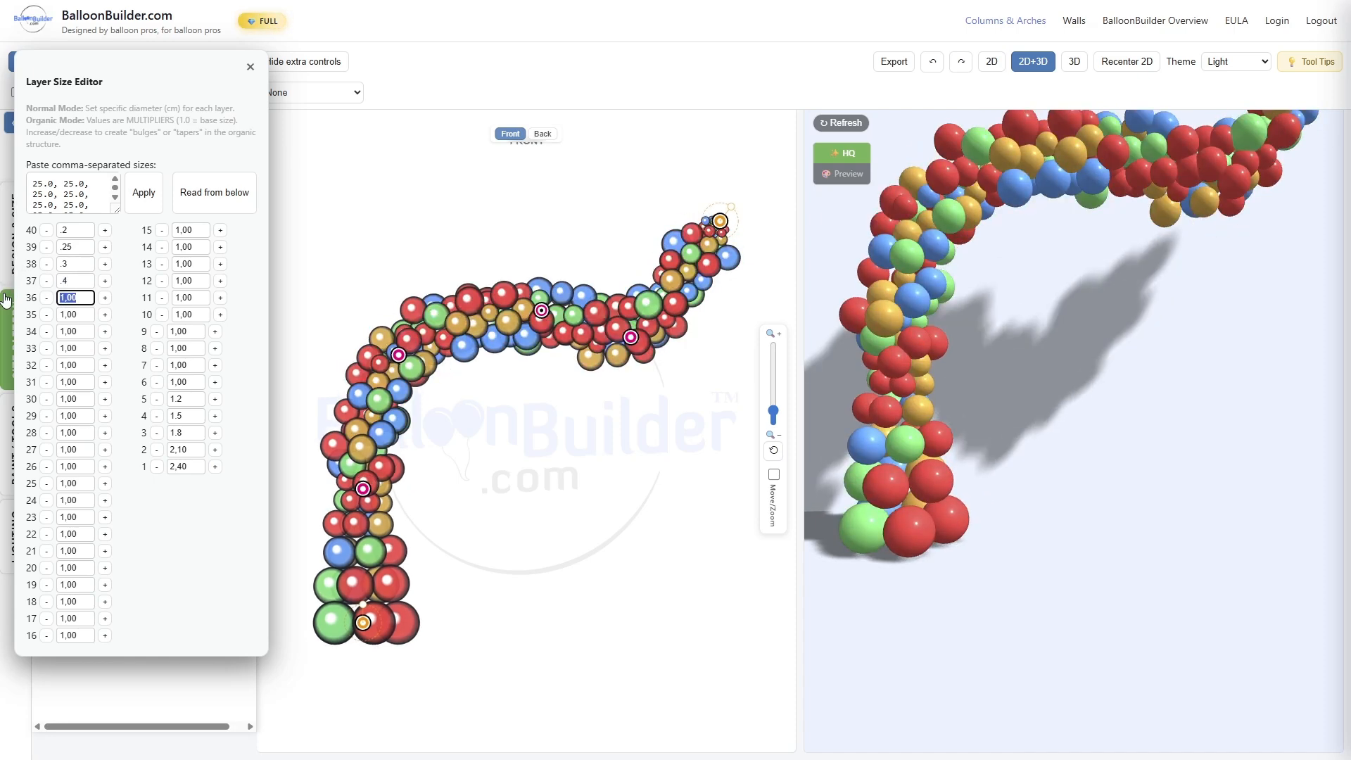
key("BackSpace")
left_click_drag(78, 319, 4, 321)
key("BackSpace")
type(".5")
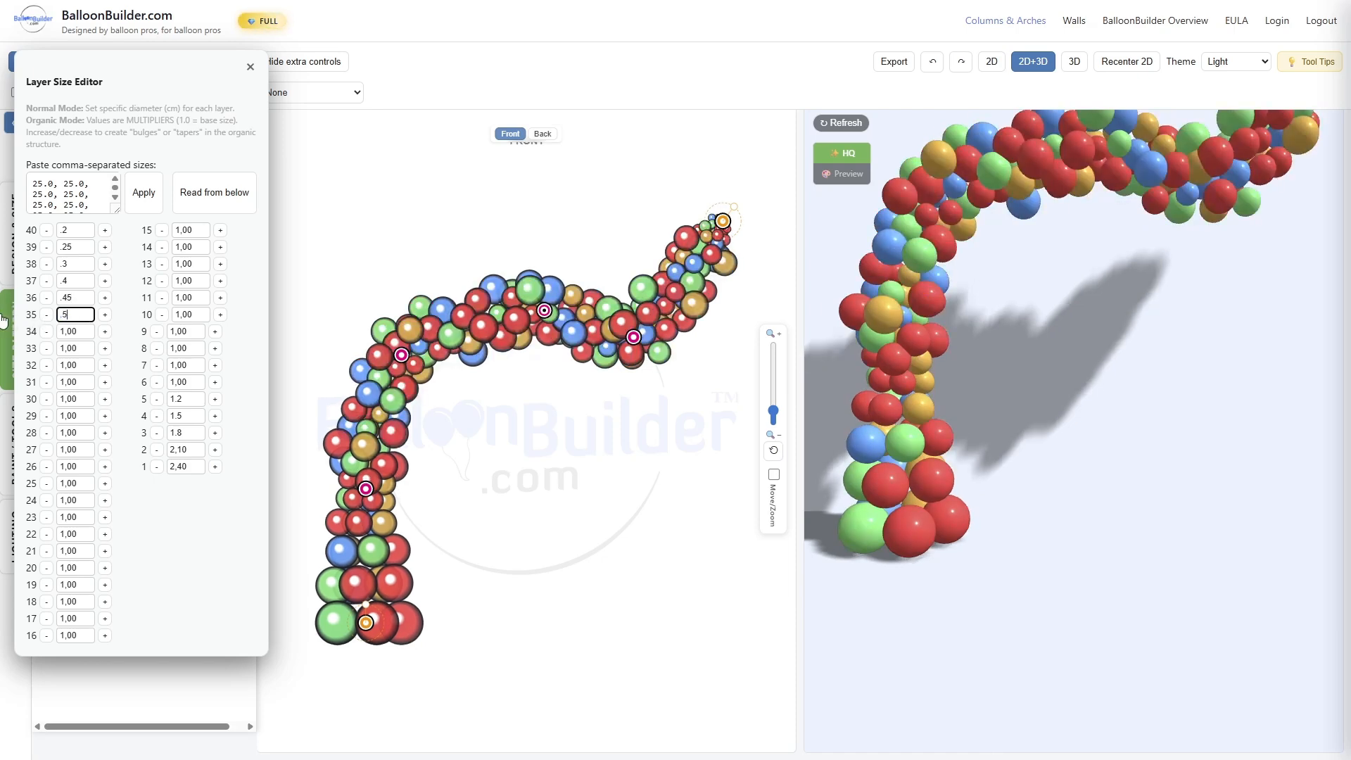
Step: Set the size multipliers of layers 34, 33 and 32 to 0.6, 0.65 and 0.7
left_click_drag(85, 330, 3, 329)
key("BackSpace")
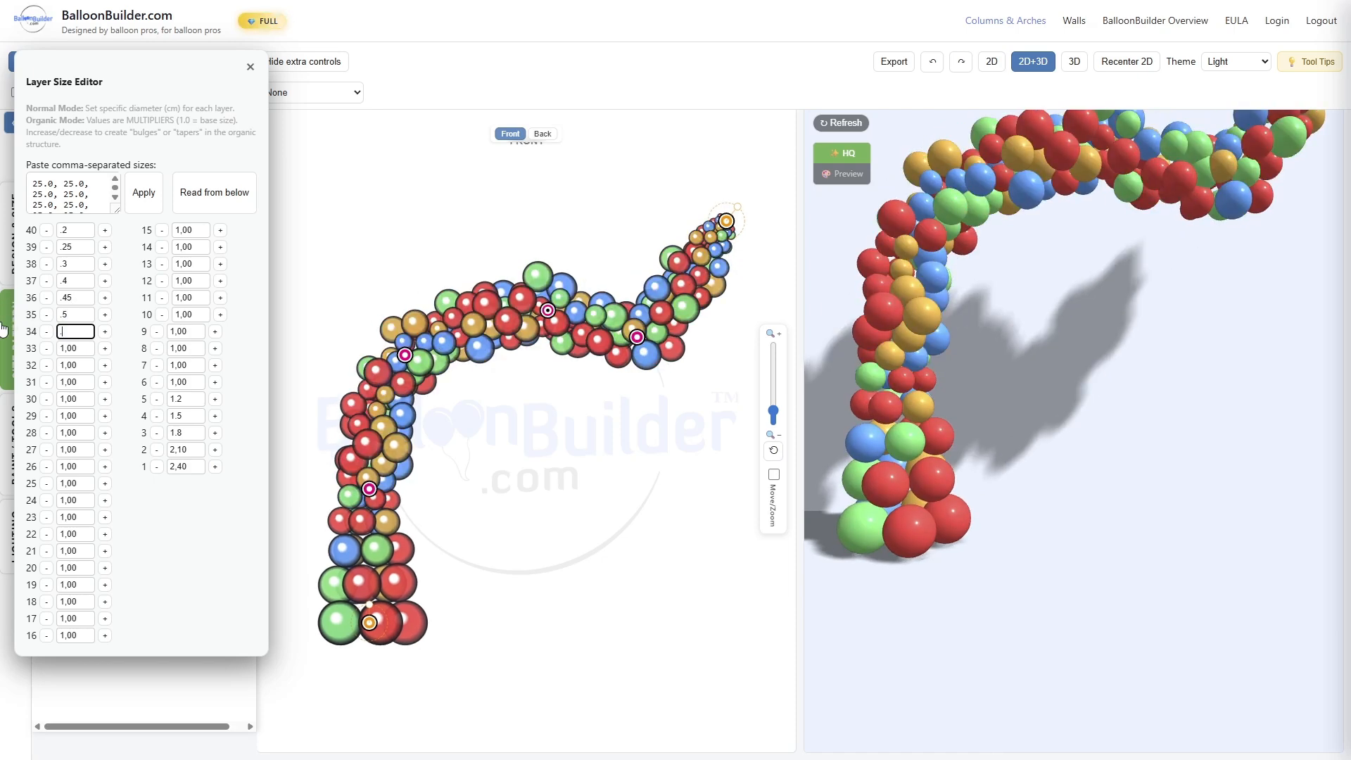
left_click_drag(79, 348, 3, 354)
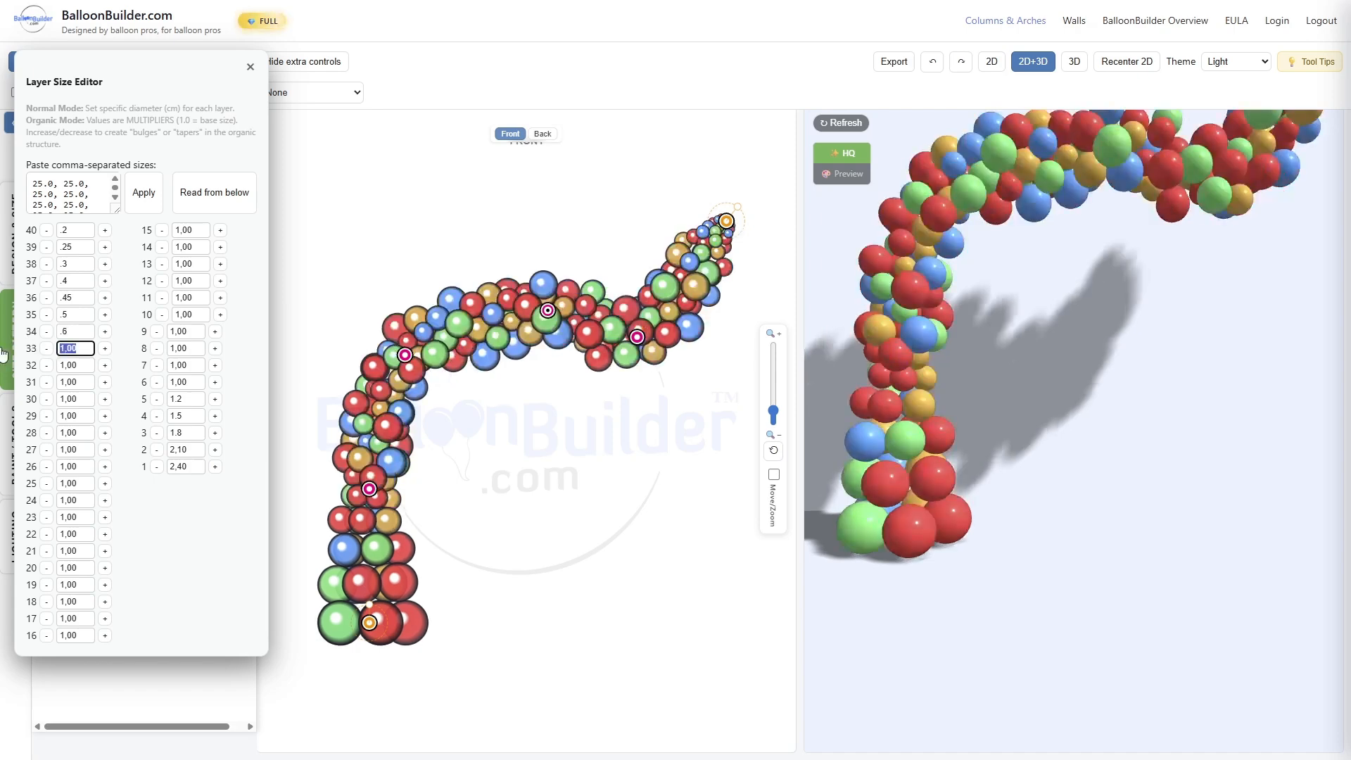
key("BackSpace")
type(".65")
key("Tab")
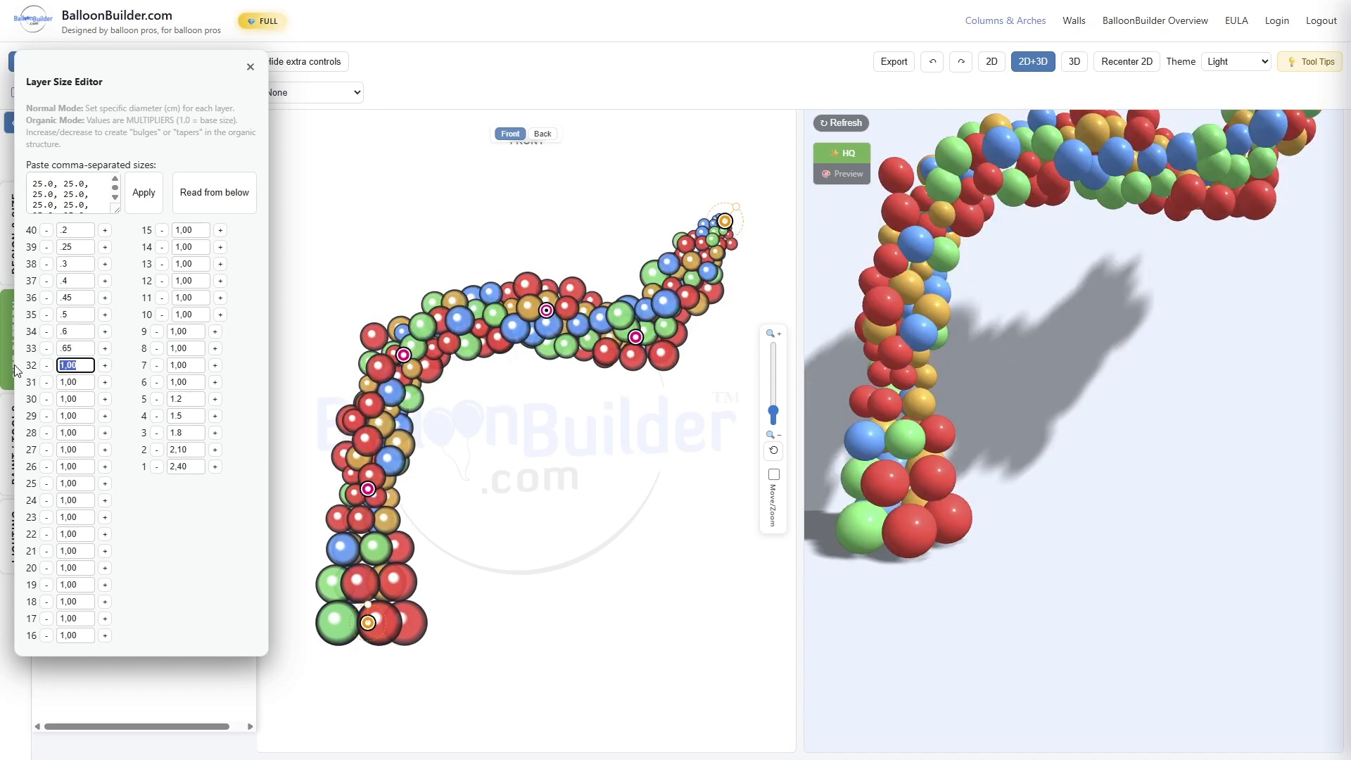
type(".7")
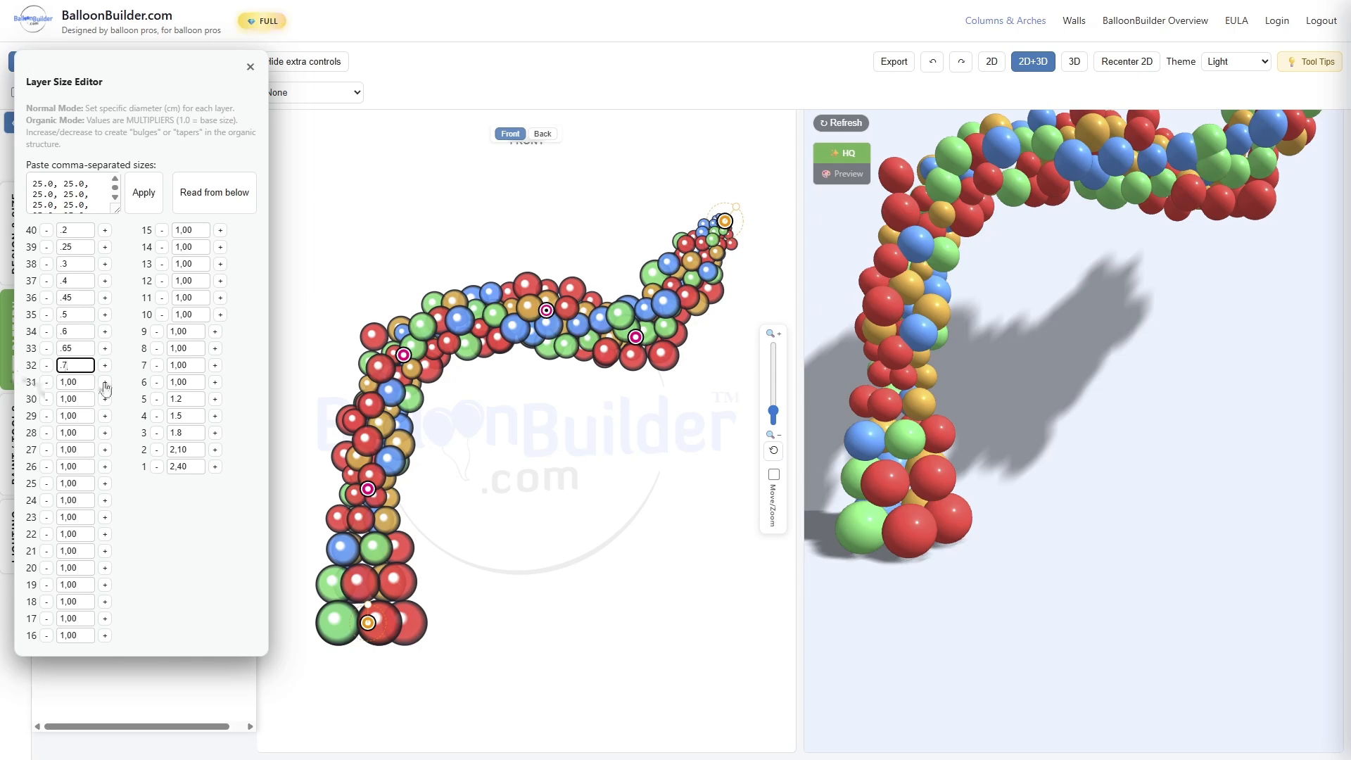
Step: Set layer 31's size multiplier to 0.7, layer 30's to 0.75, and those of layers 29 and 28 to 0.8
left_click_drag(88, 382, 4, 395)
key("BackSpace")
type(".7")
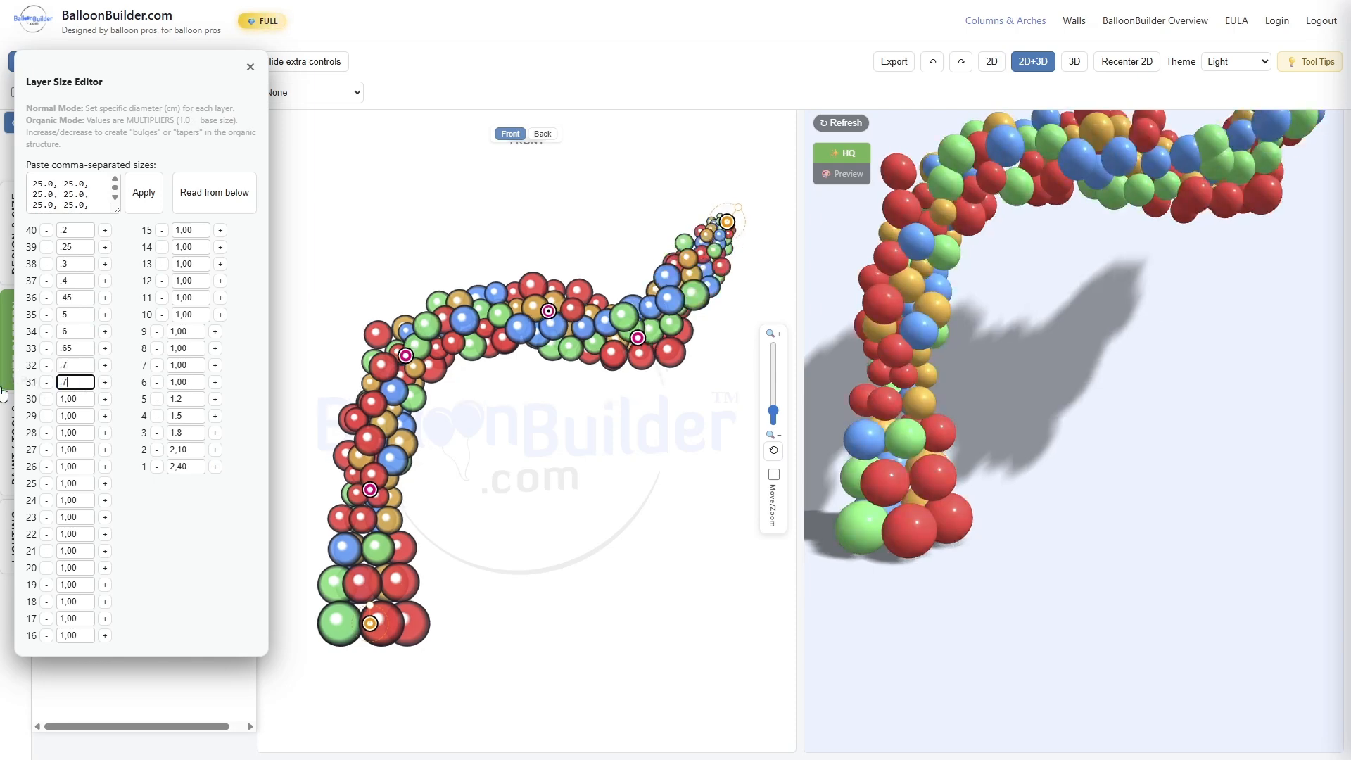
key("Tab")
type(".7")
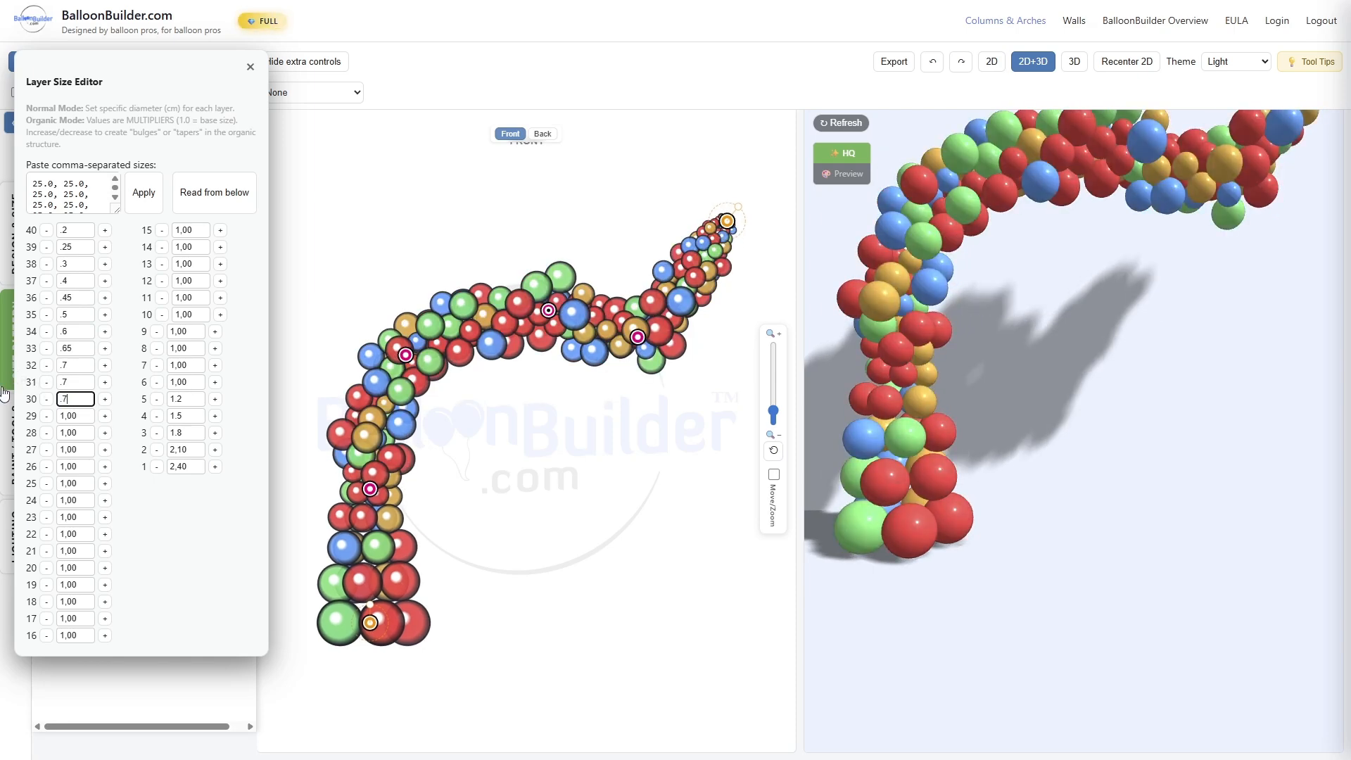
type("5")
key("Tab")
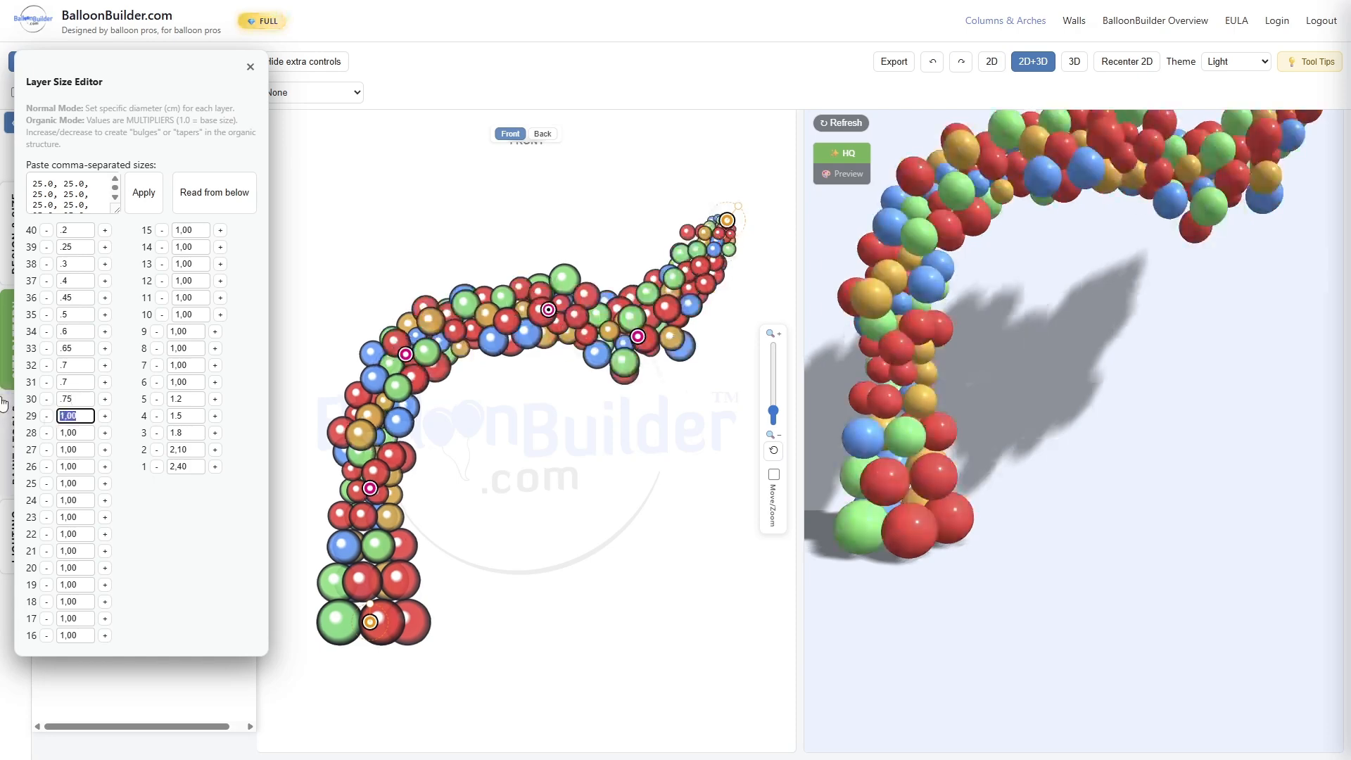
type(".8")
key("Tab")
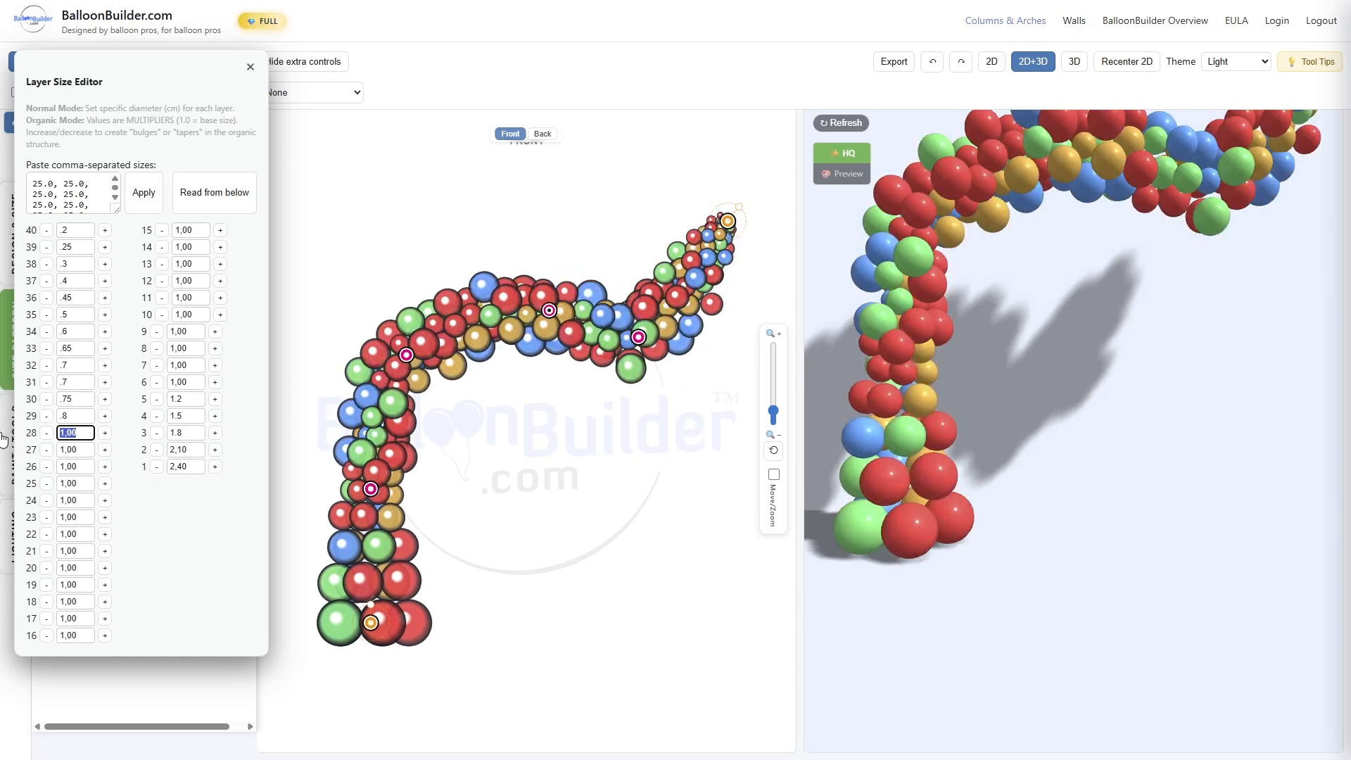
type(".8")
key("Tab")
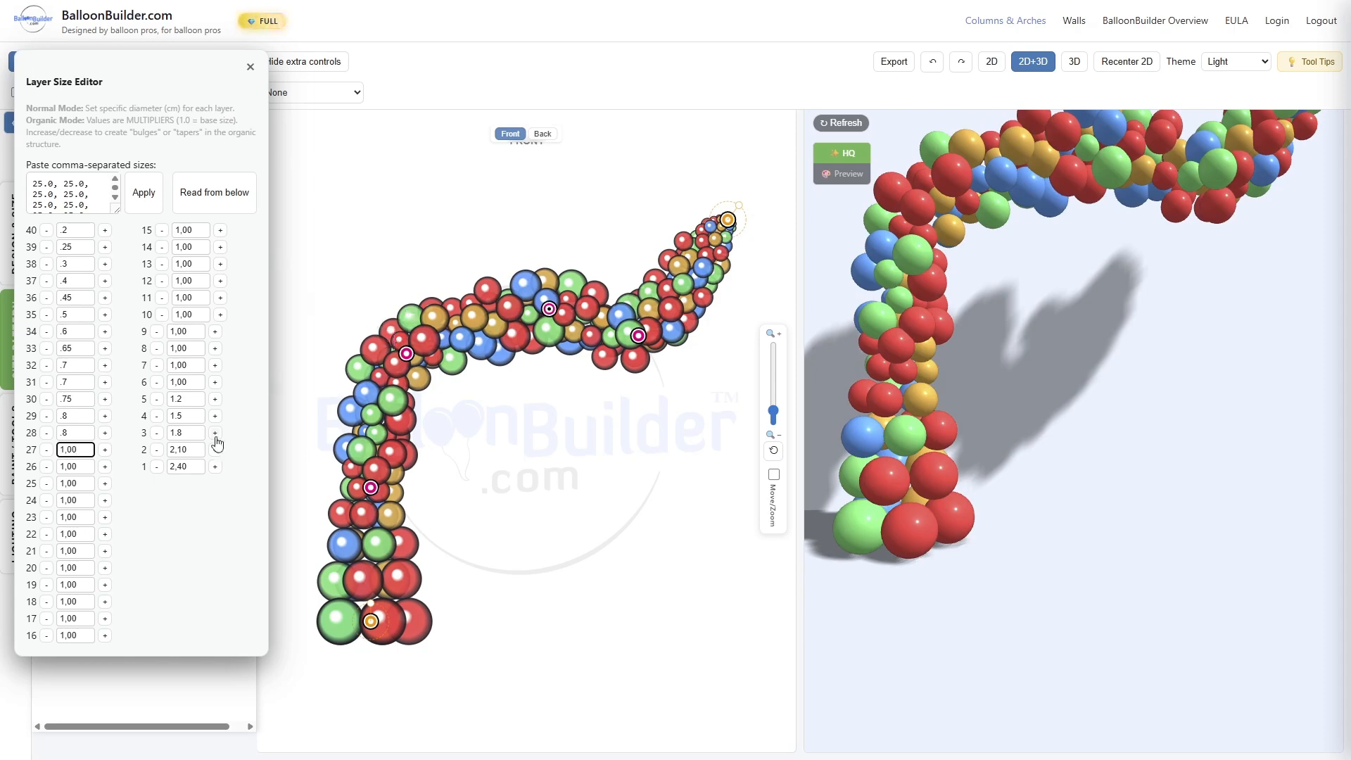
Step: Lower the size multipliers of layers 40, 39, 38 and 37 to 0.15, 0.20, 0.25 and 0.35
left_click(47, 230)
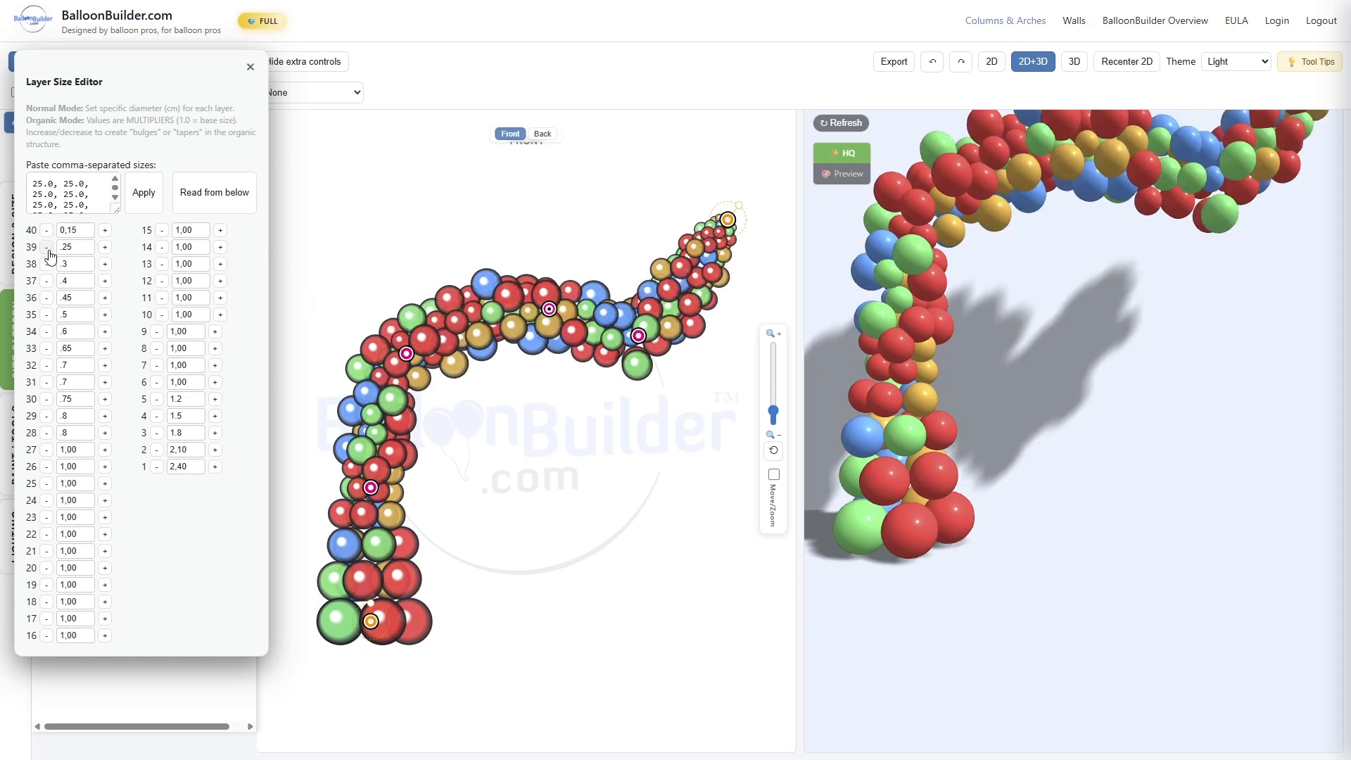
left_click(47, 247)
left_click(46, 265)
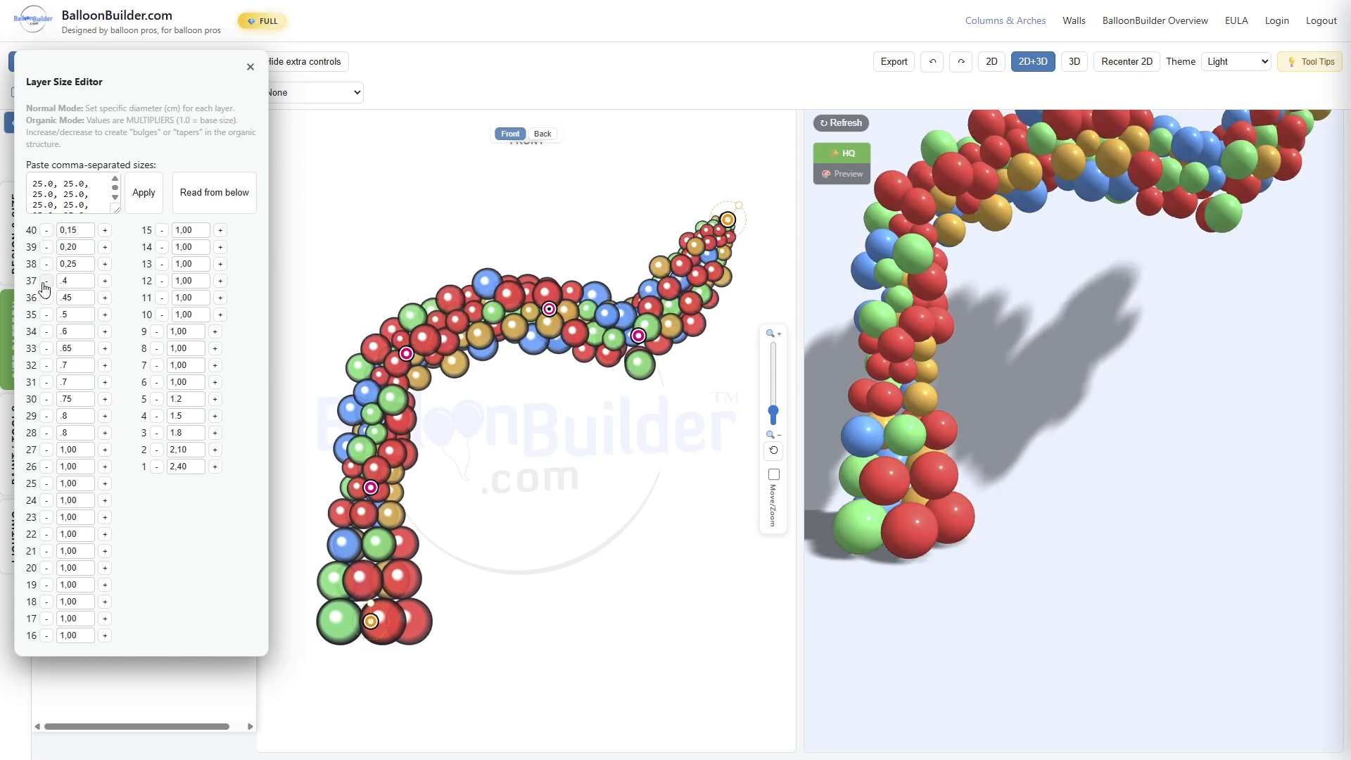
left_click(46, 281)
Step: Lower the size multipliers of layers 36, 35, 33 and 31 to 0.35, 0.40, 0.55 and 0.65
left_click(47, 299)
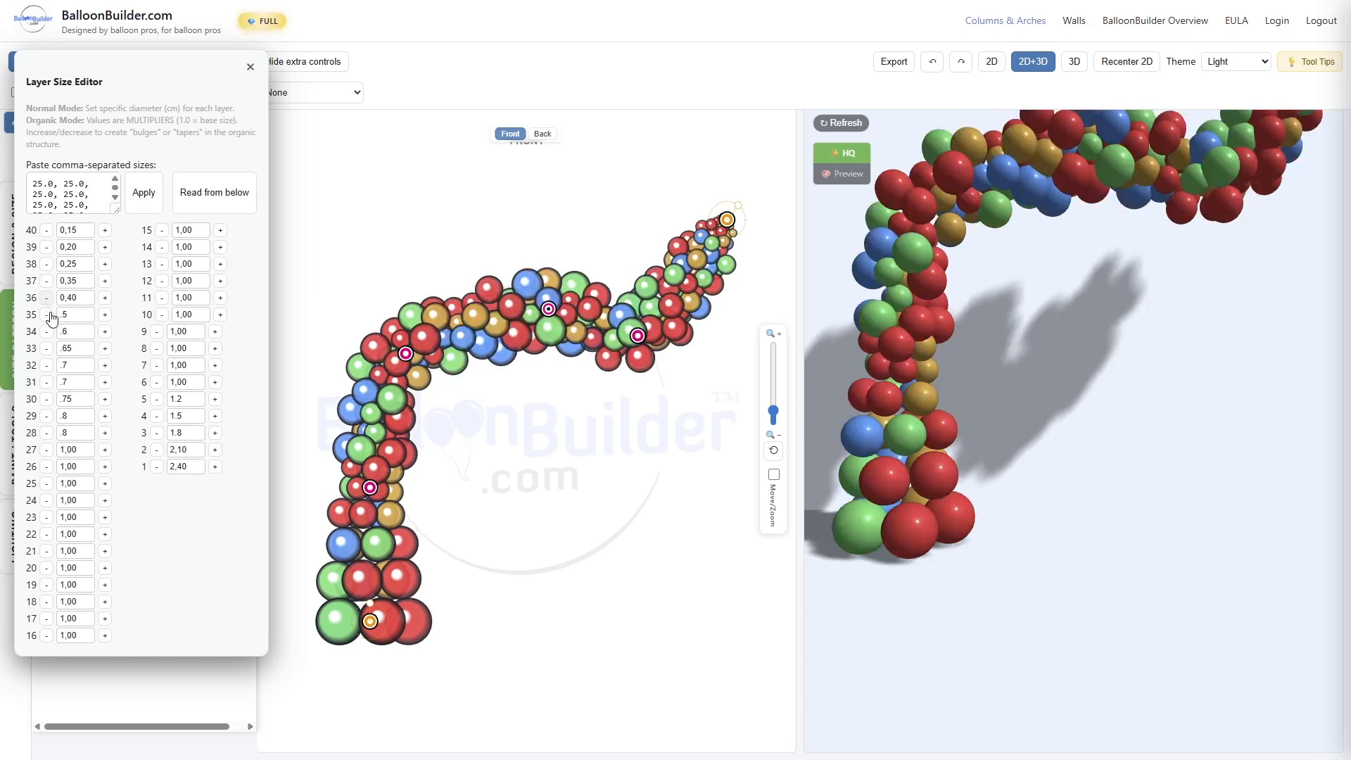
left_click(48, 315)
left_click(47, 314)
left_click(47, 348)
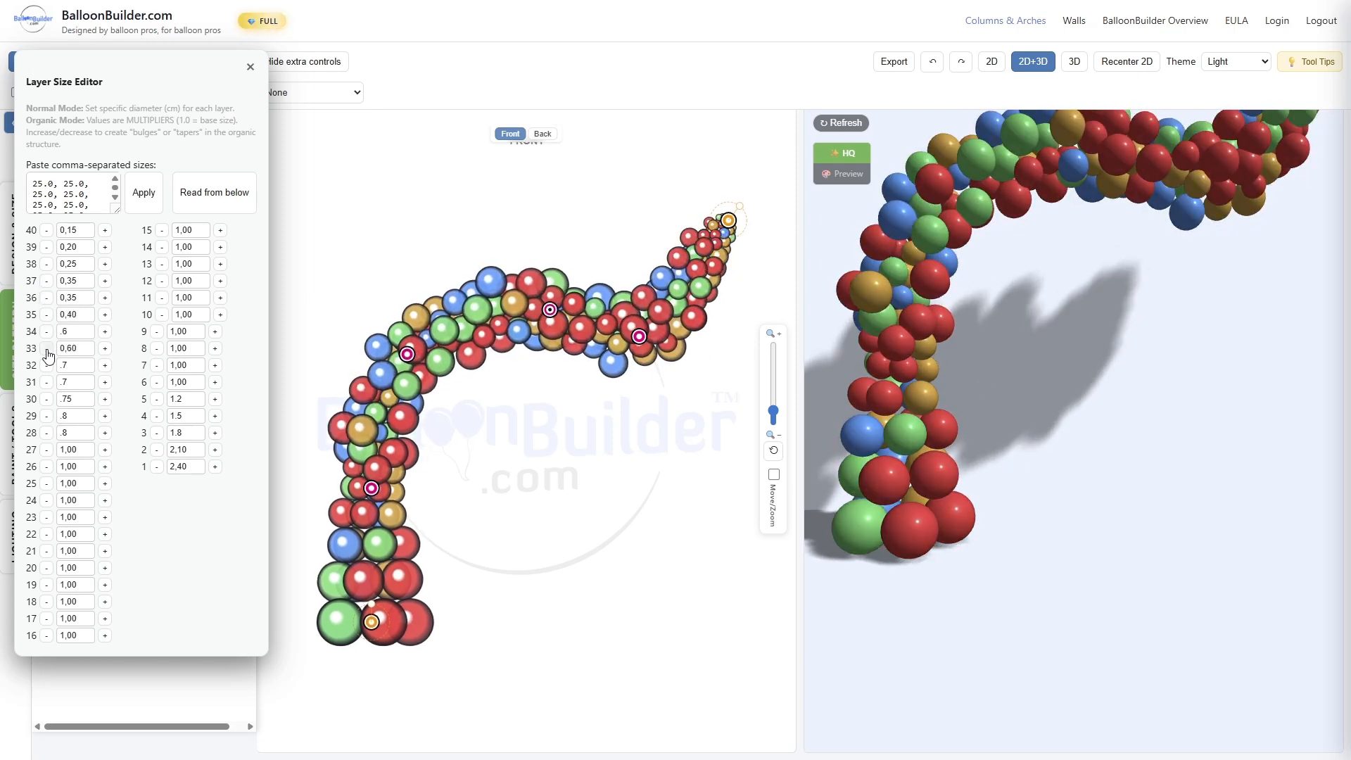
left_click(47, 382)
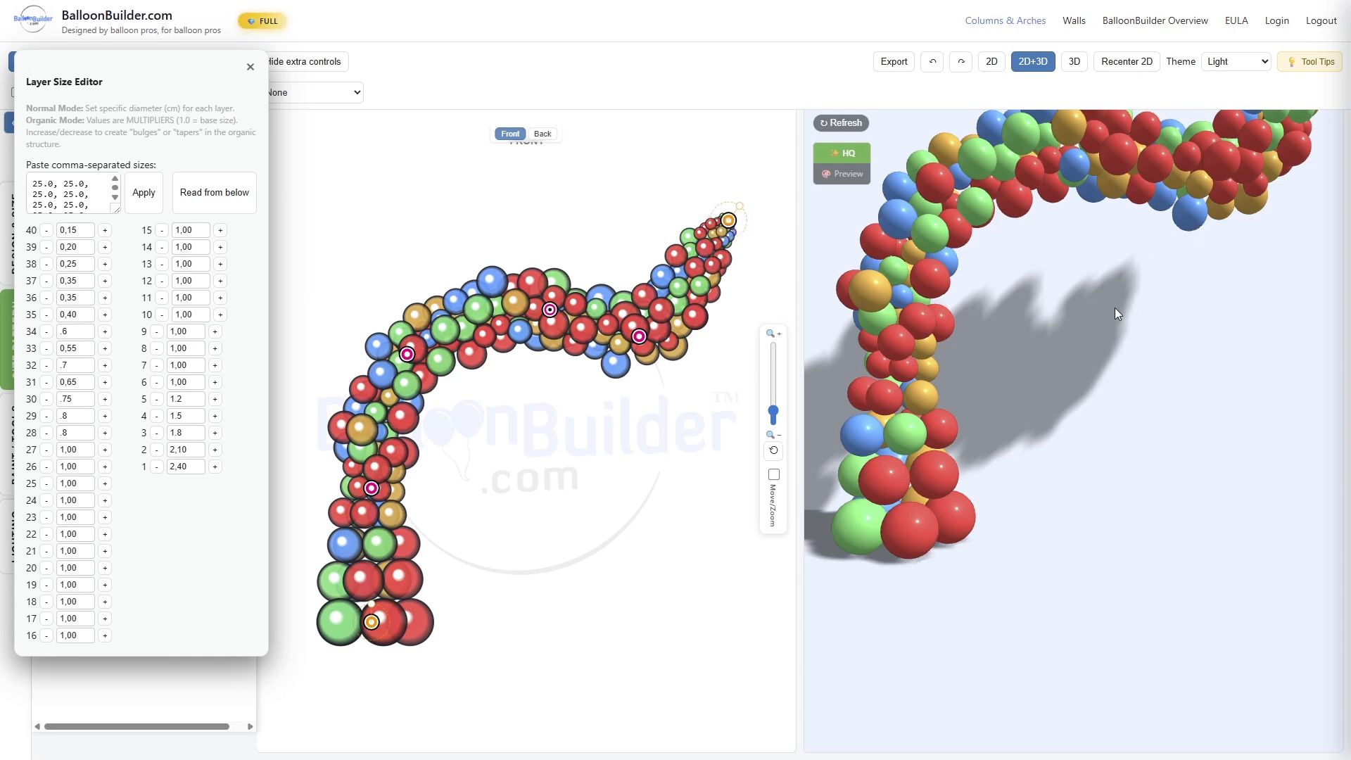
Step: Inspect the tapered tip in 3D, close the Layer Size Editor, and switch organic mode off and back on
left_click_drag(1115, 307, 901, 403)
left_click_drag(936, 275, 1075, 393)
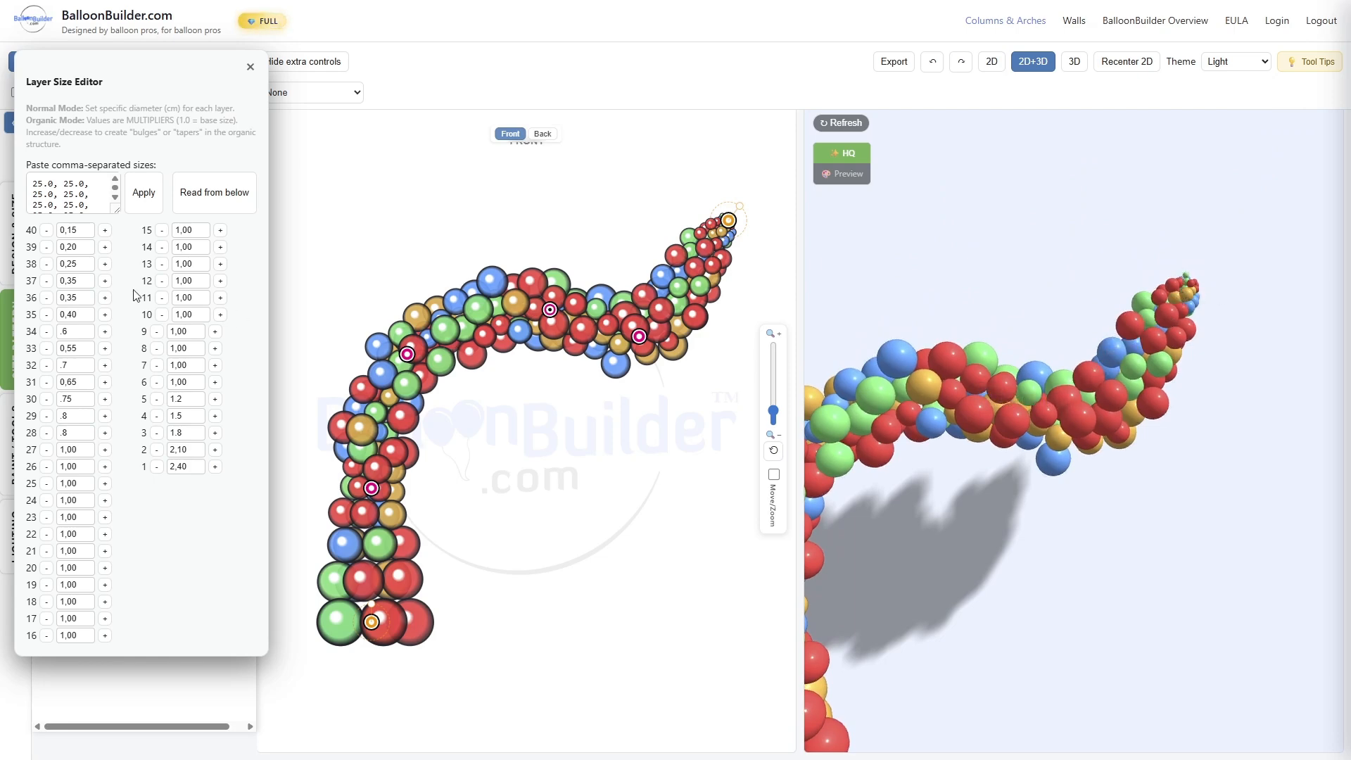
left_click(249, 68)
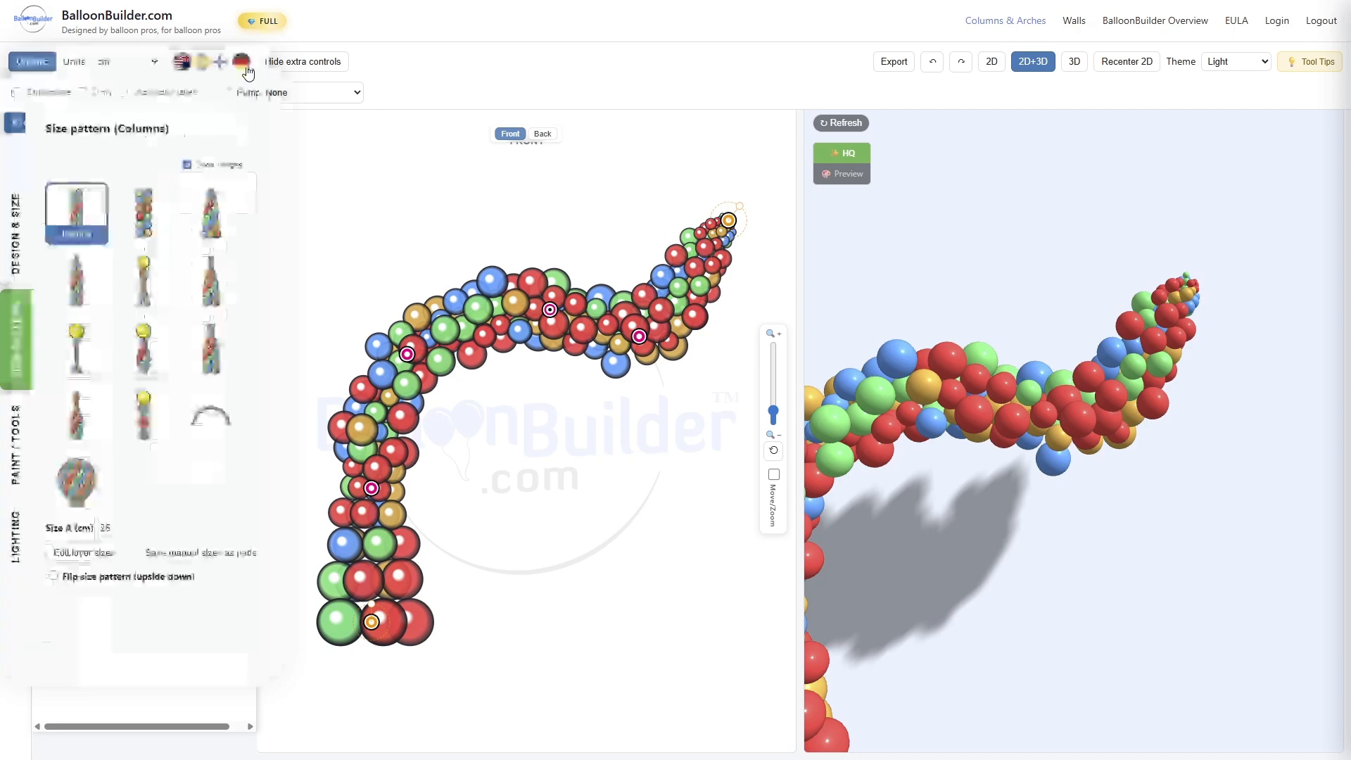
left_click(33, 64)
left_click(32, 64)
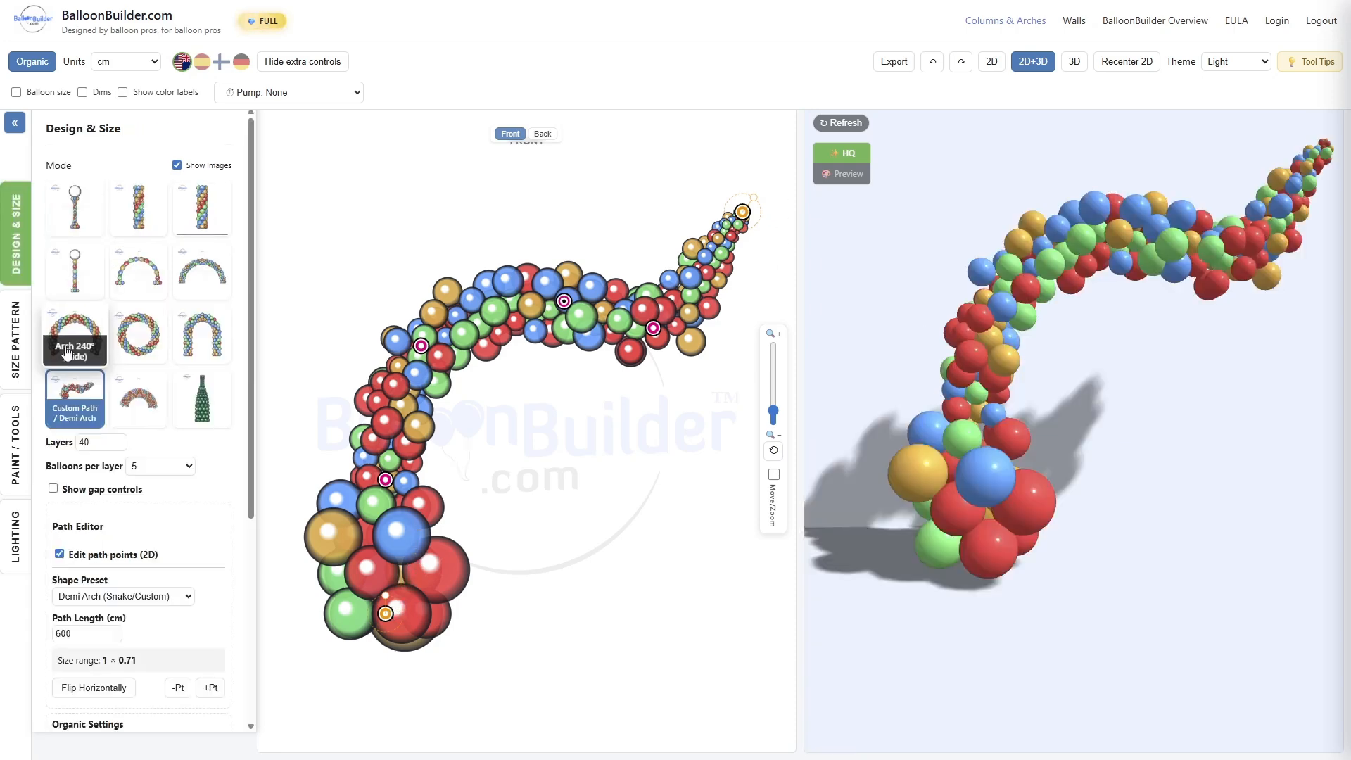
scroll(224, 501, "down", 4)
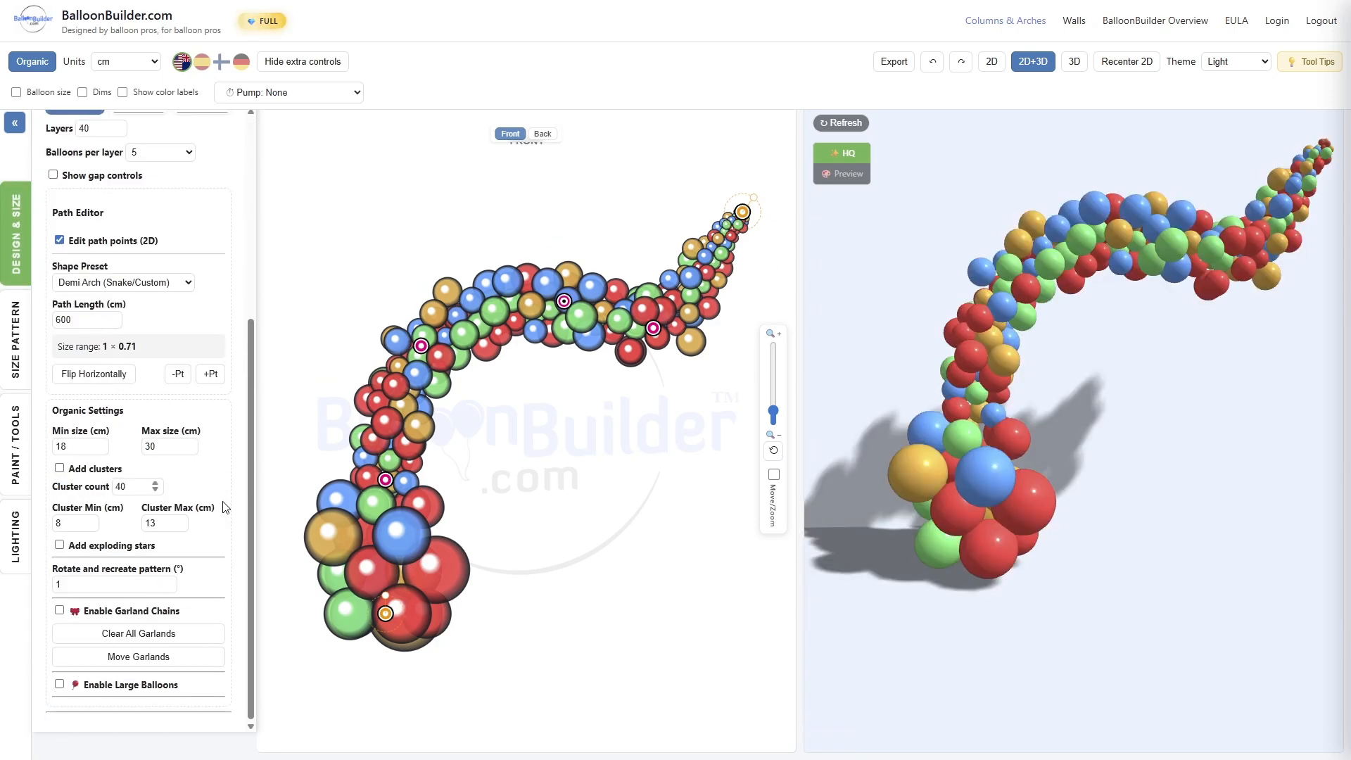
scroll(224, 501, "up", 5)
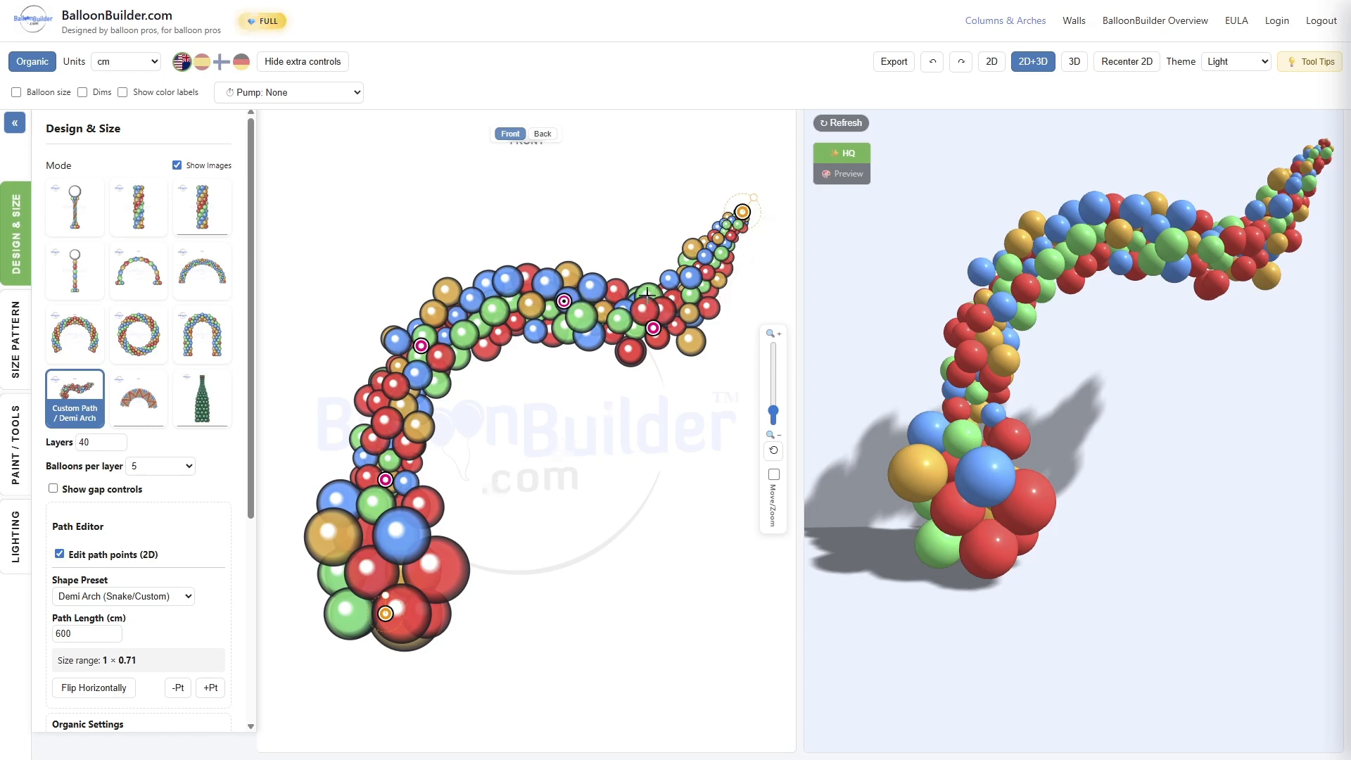
left_click(10, 367)
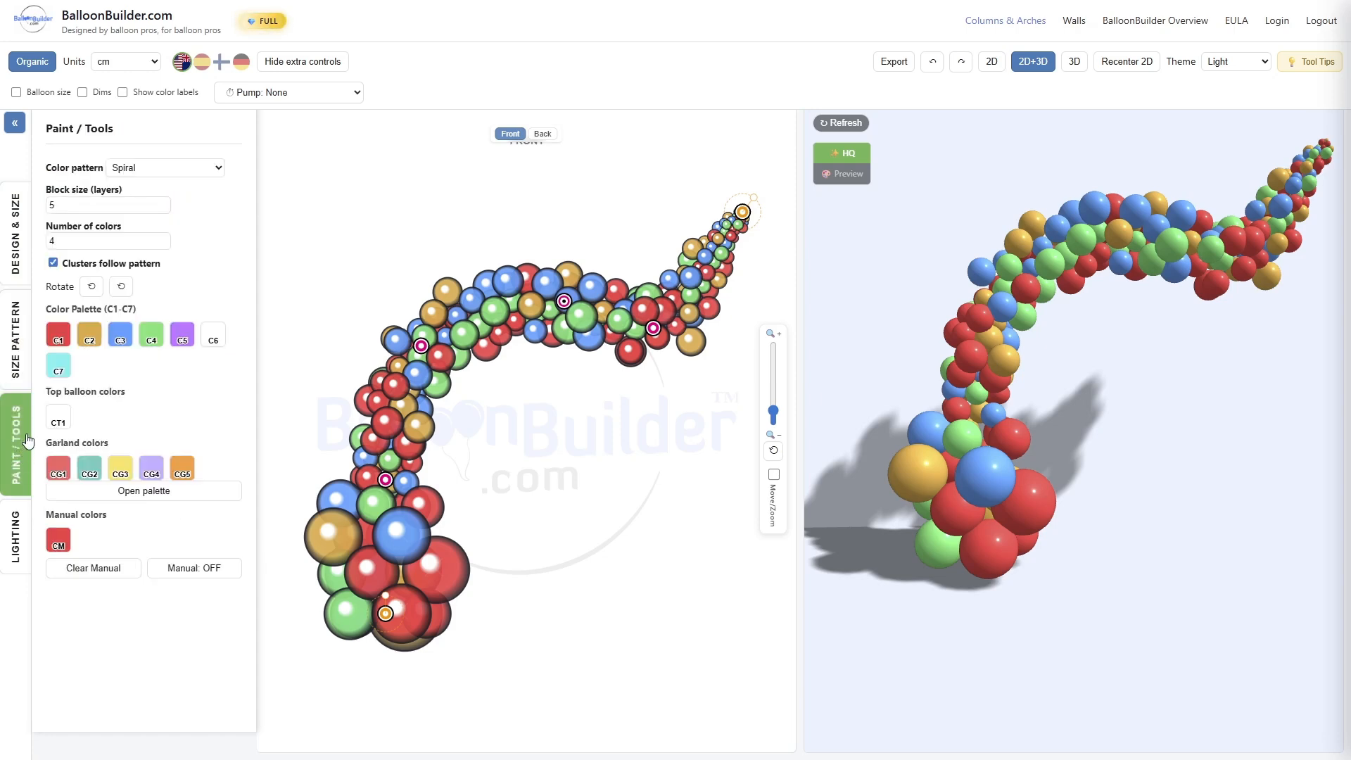
left_click(21, 281)
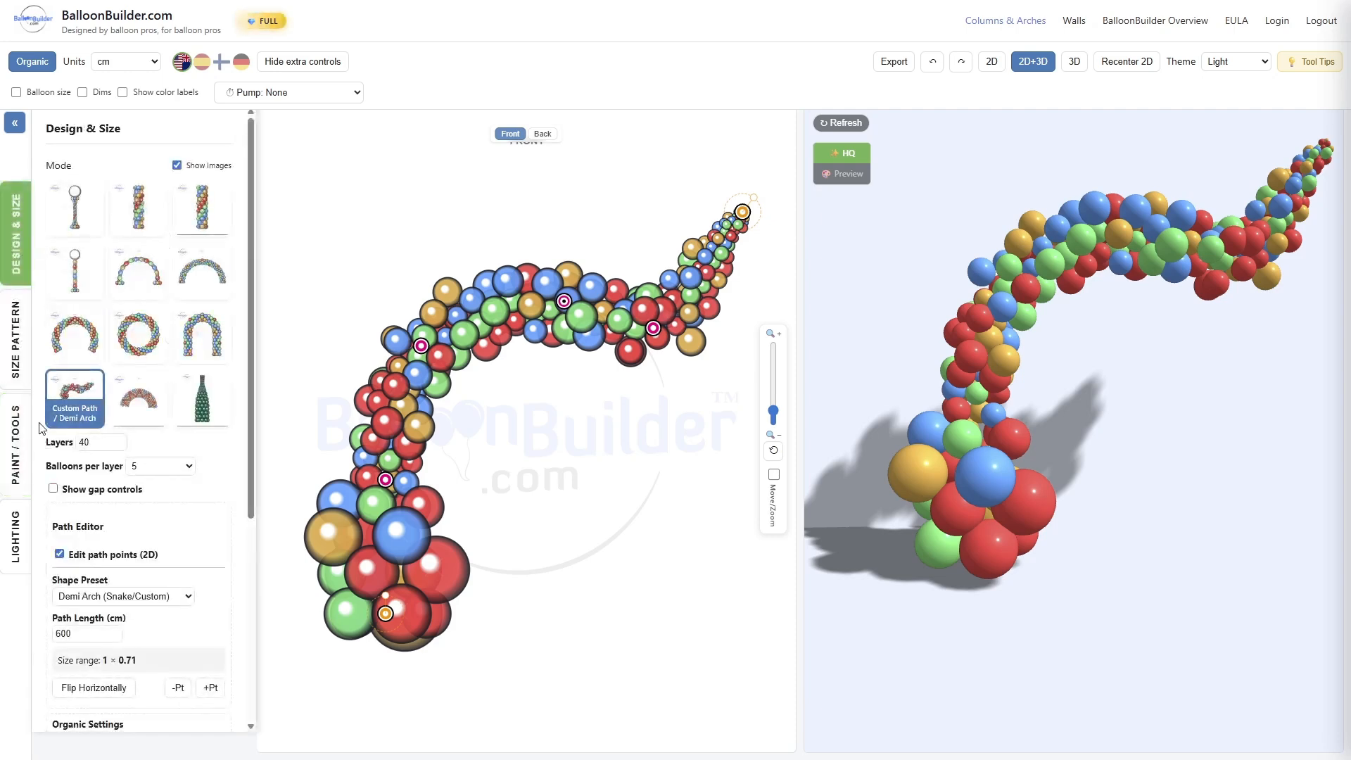
Step: Change the custom path's shape preset to Number 5
scroll(199, 479, "down", 4)
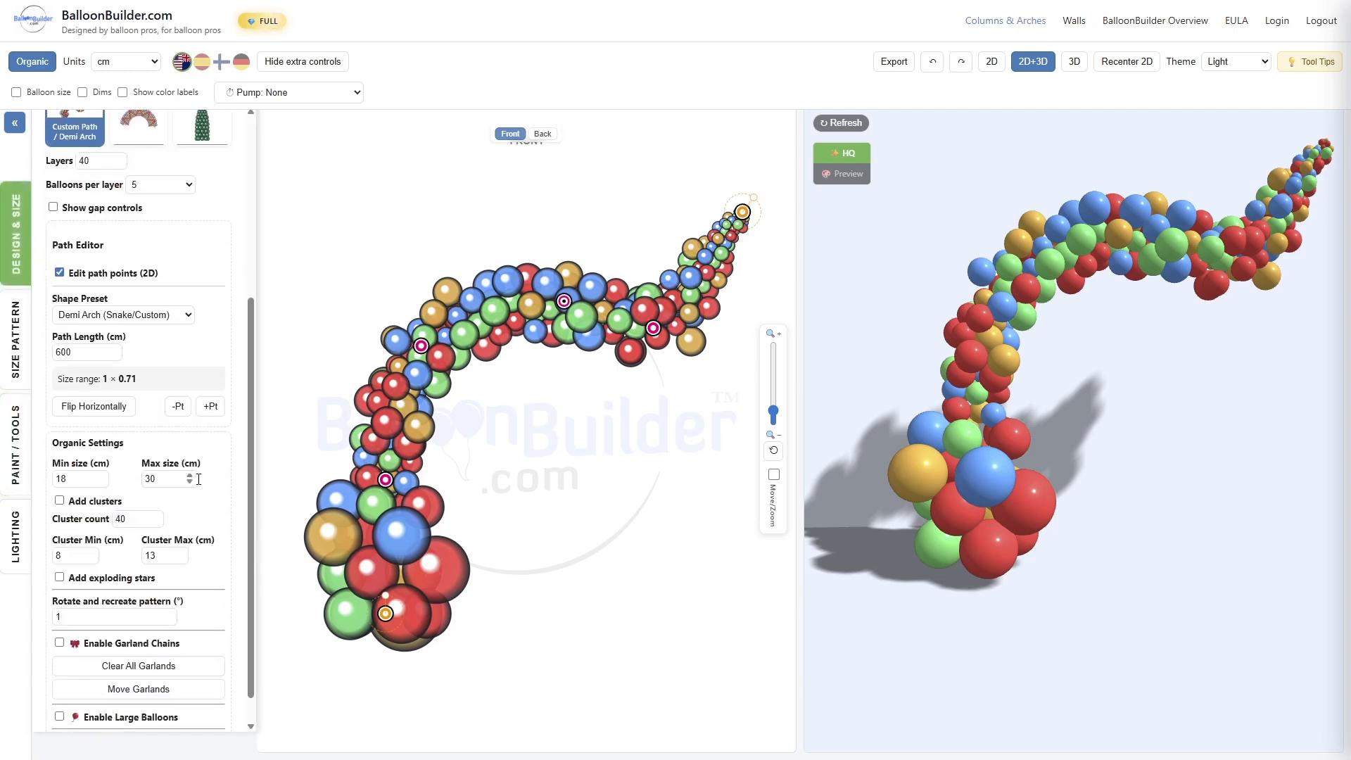
left_click(130, 317)
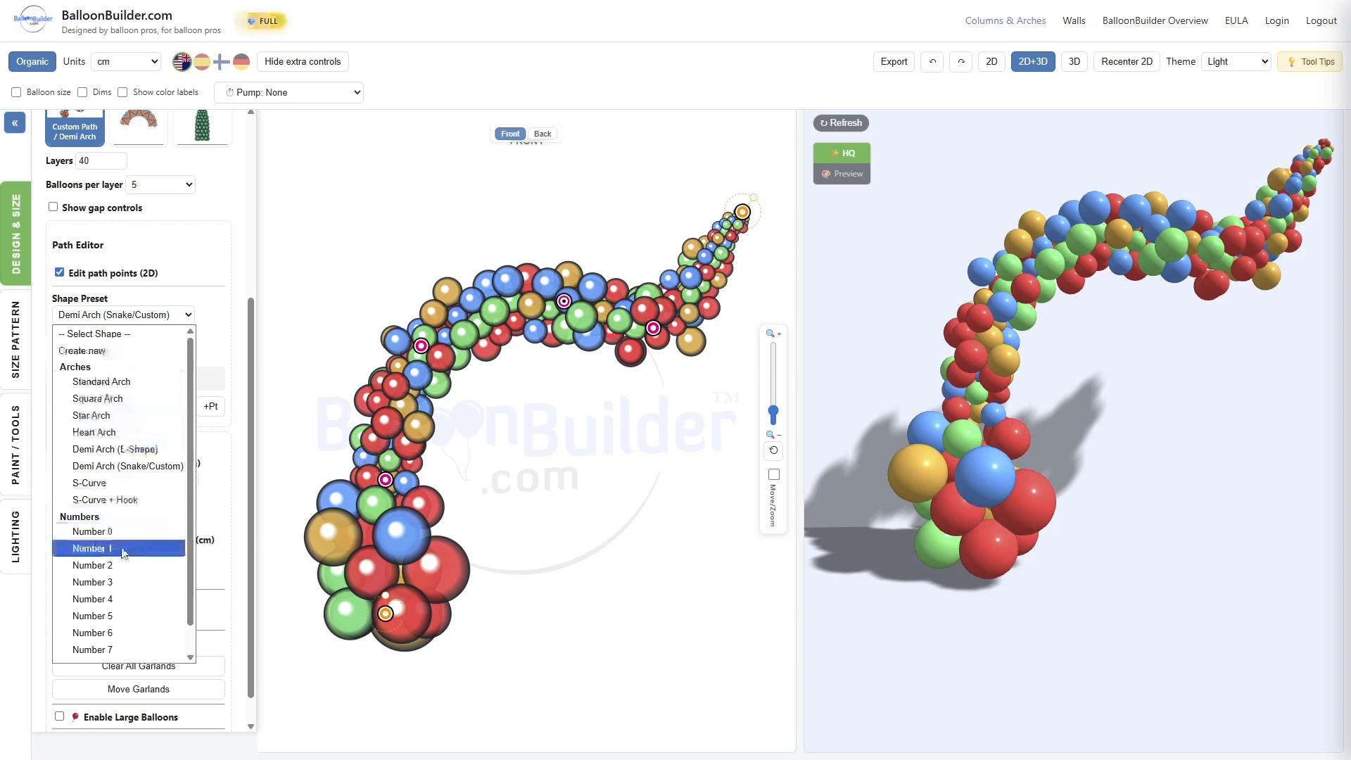
scroll(121, 554, "down", 1)
left_click(116, 588)
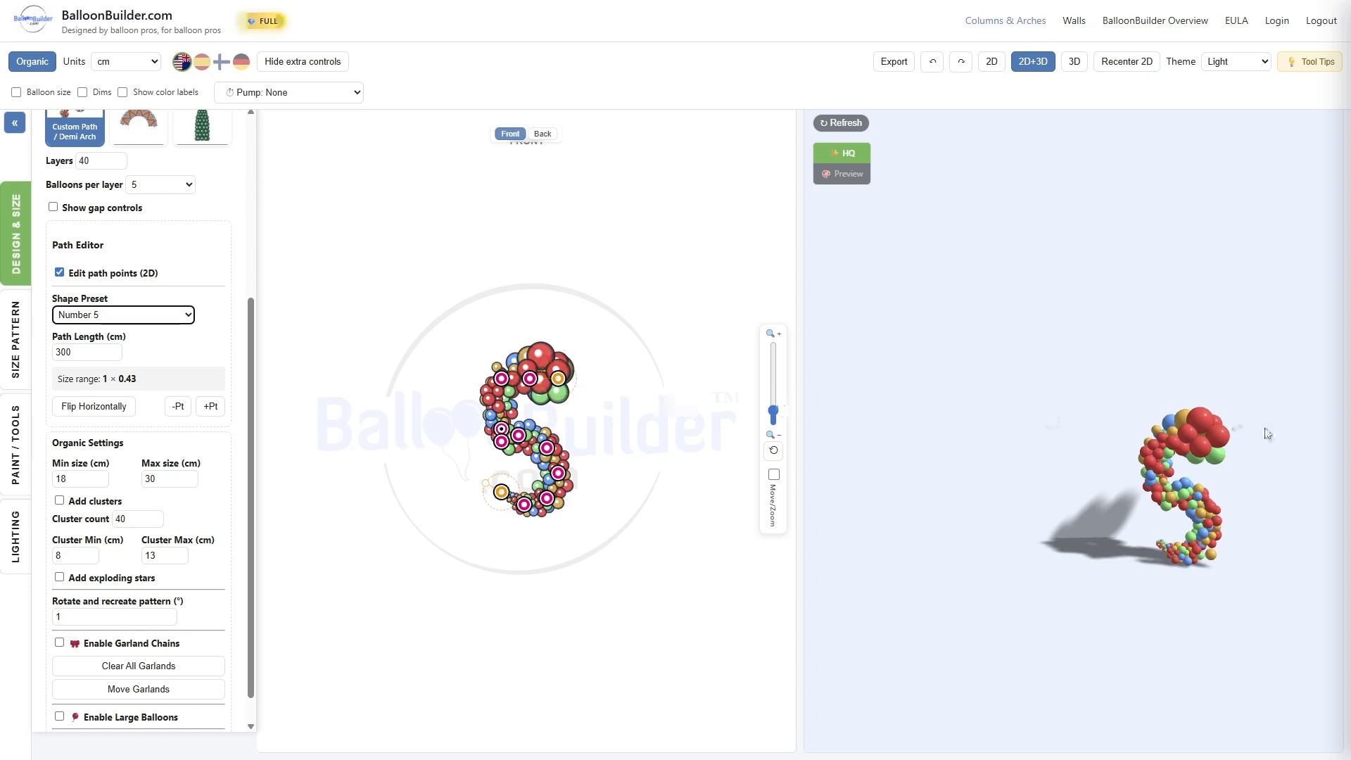
Step: Apply the Uniform size pattern to the number 5 garland
scroll(1194, 466, "up", 1)
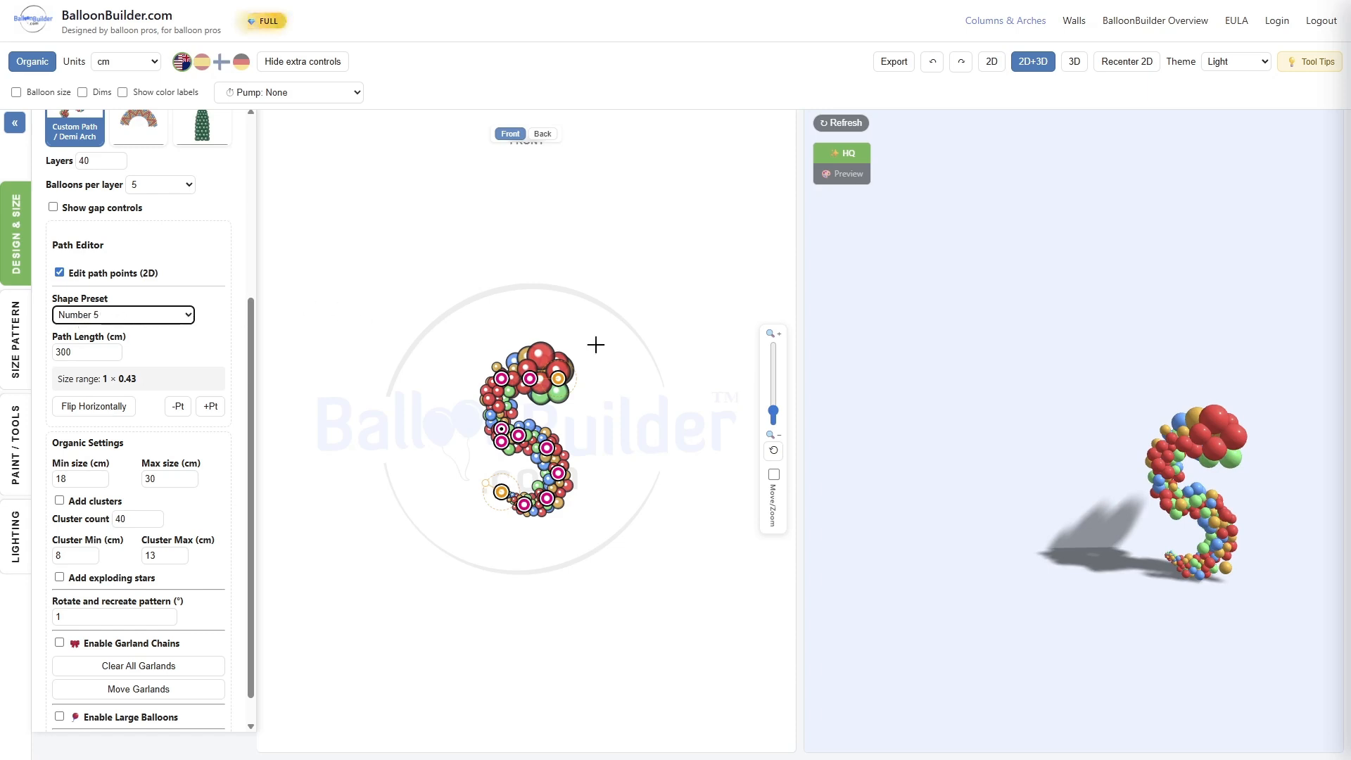
left_click(16, 340)
left_click(79, 213)
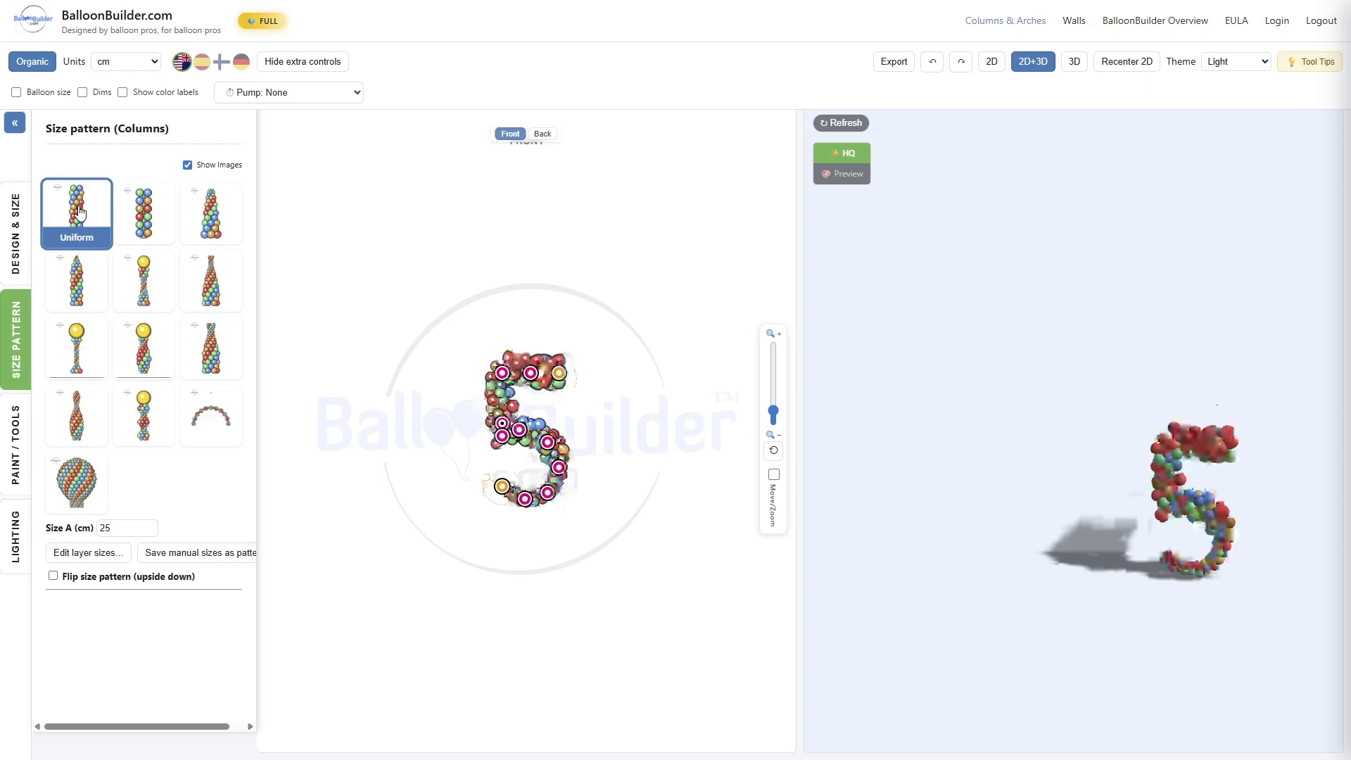